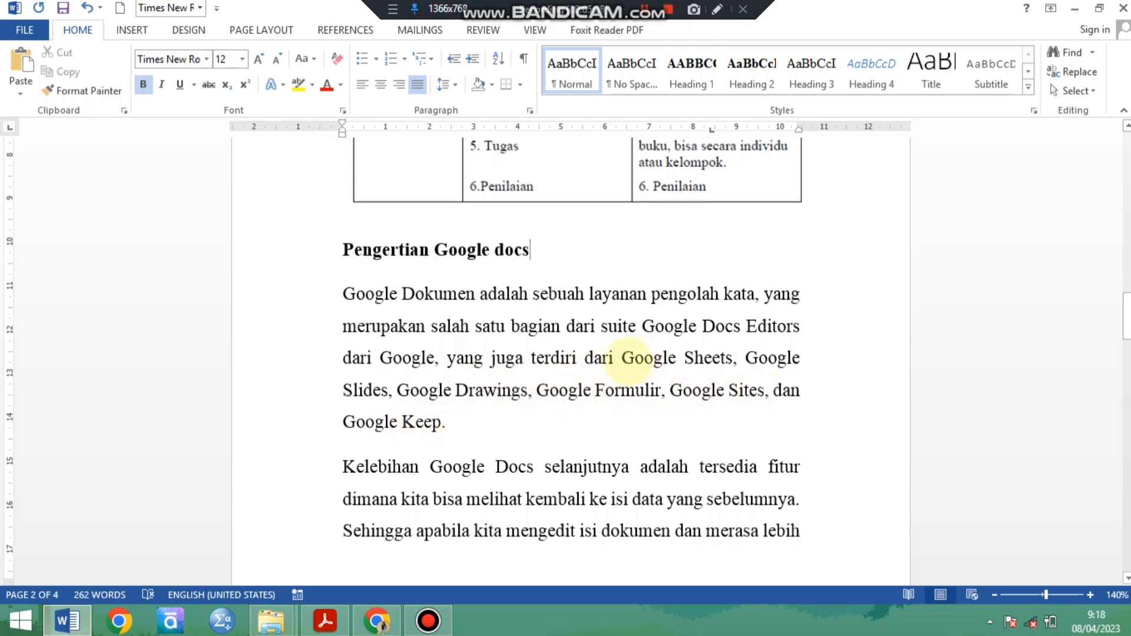
# Read the "Pengertian Google docs" section, examining the list of Google Docs Editors applications and the paragraph on restoring earlier content.
pyautogui.moveTo(622, 357); pyautogui.dragTo(435, 425)
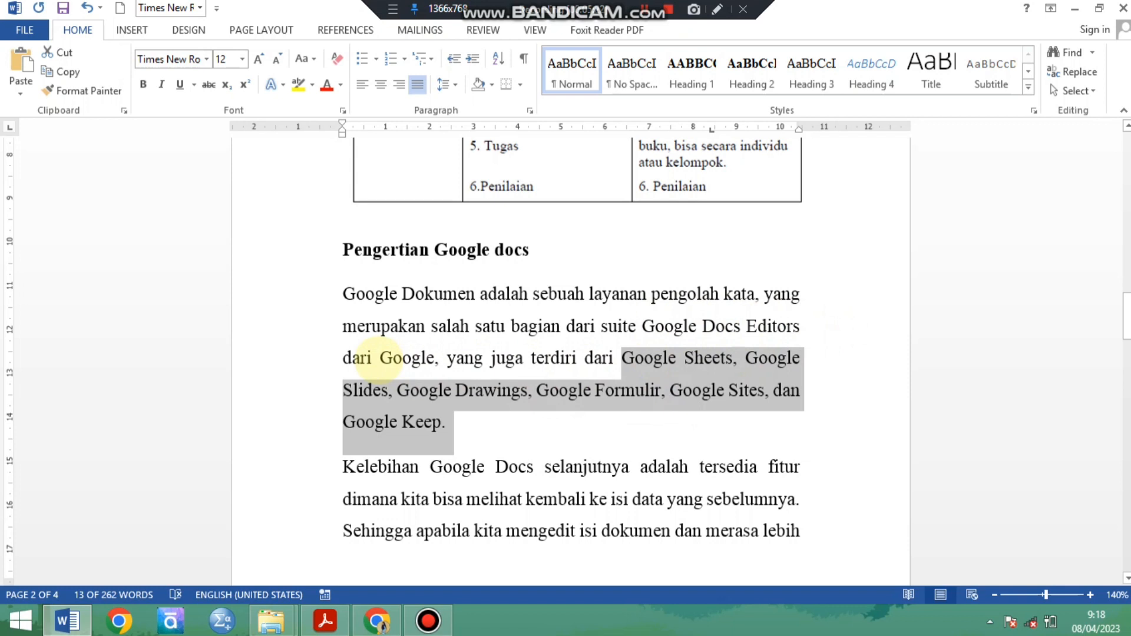
pyautogui.scroll(-1, 386, 357)
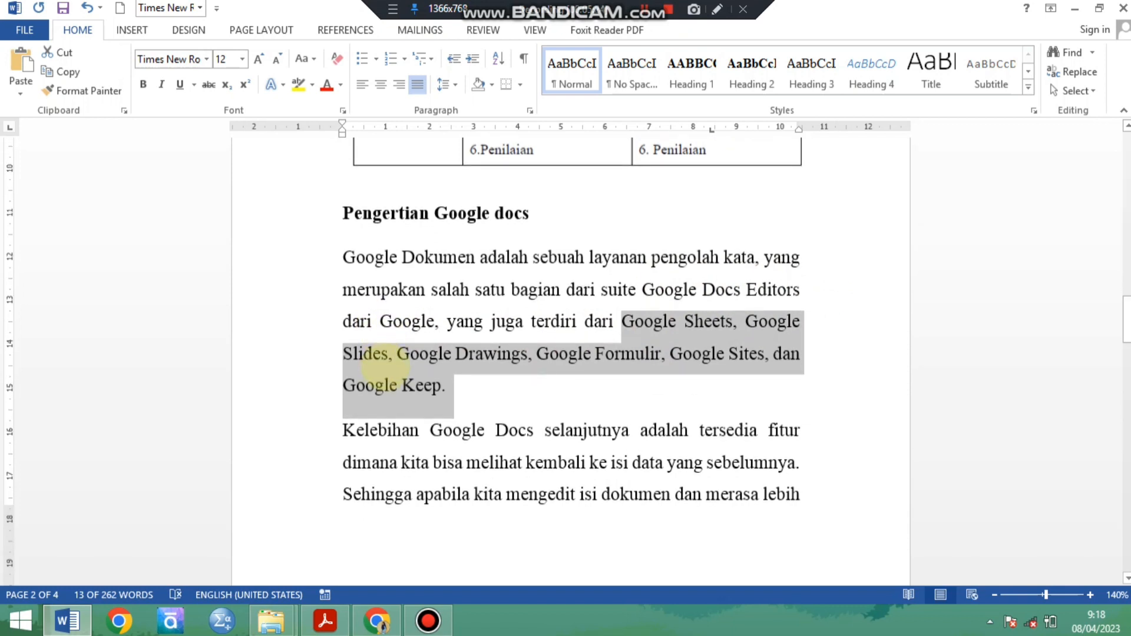
pyautogui.scroll(-2, 386, 360)
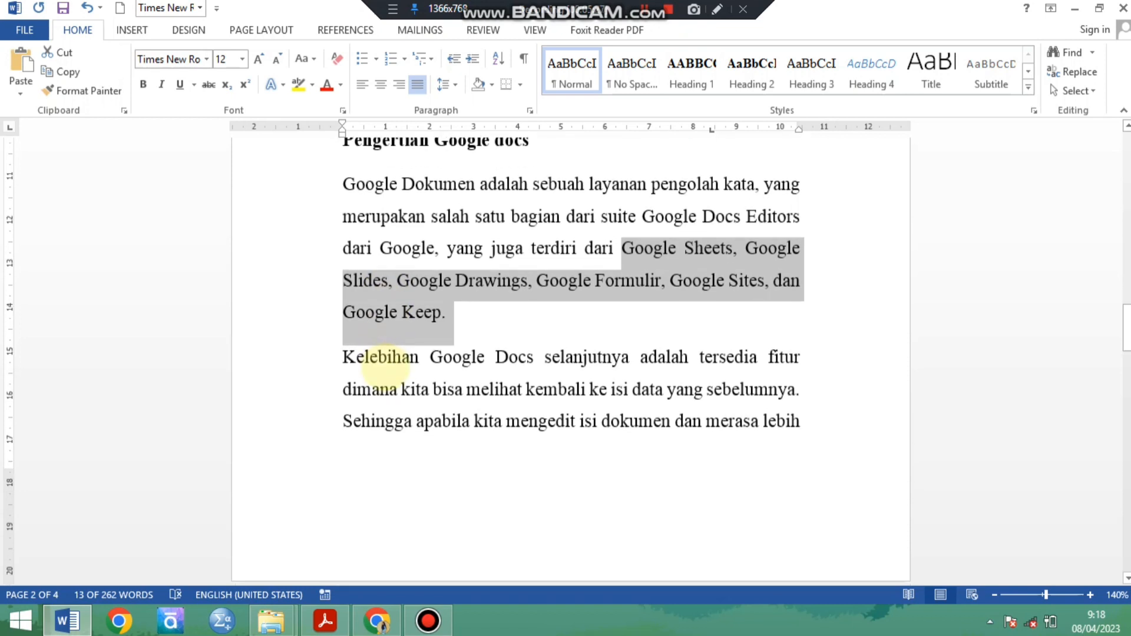
pyautogui.scroll(-1, 385, 365)
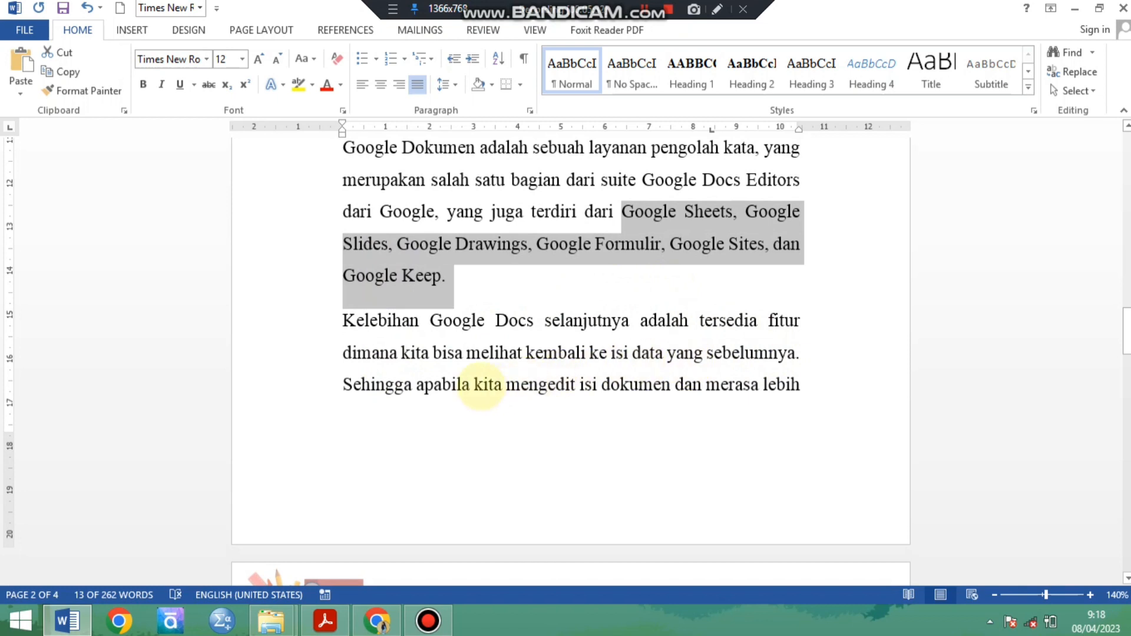
pyautogui.scroll(2, 482, 383)
pyautogui.scroll(-2, 482, 382)
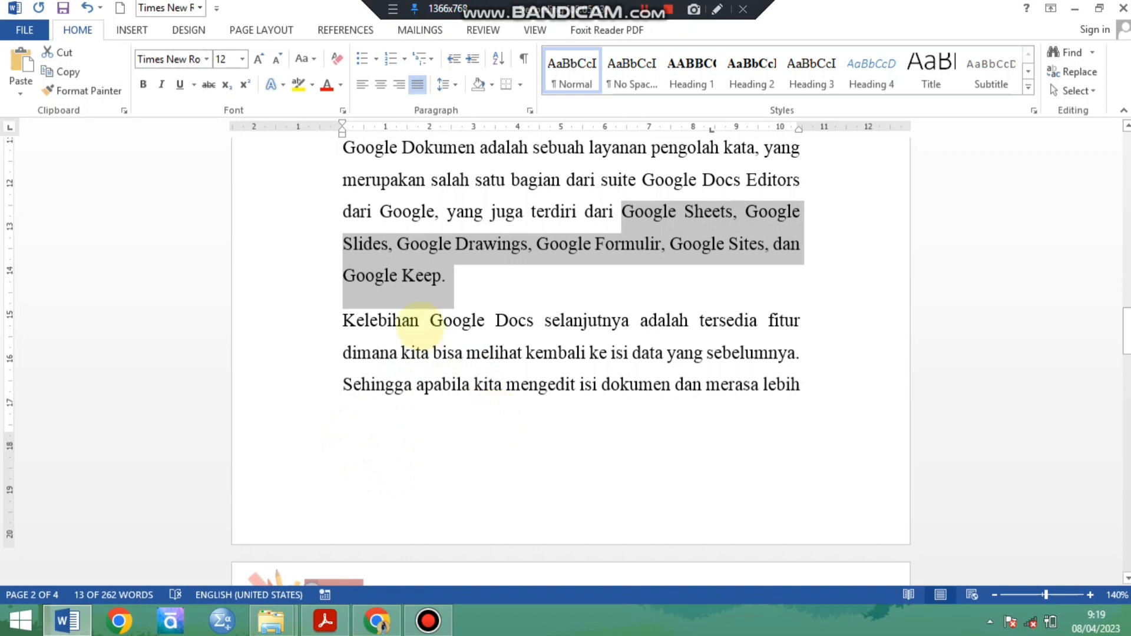
pyautogui.click(420, 325)
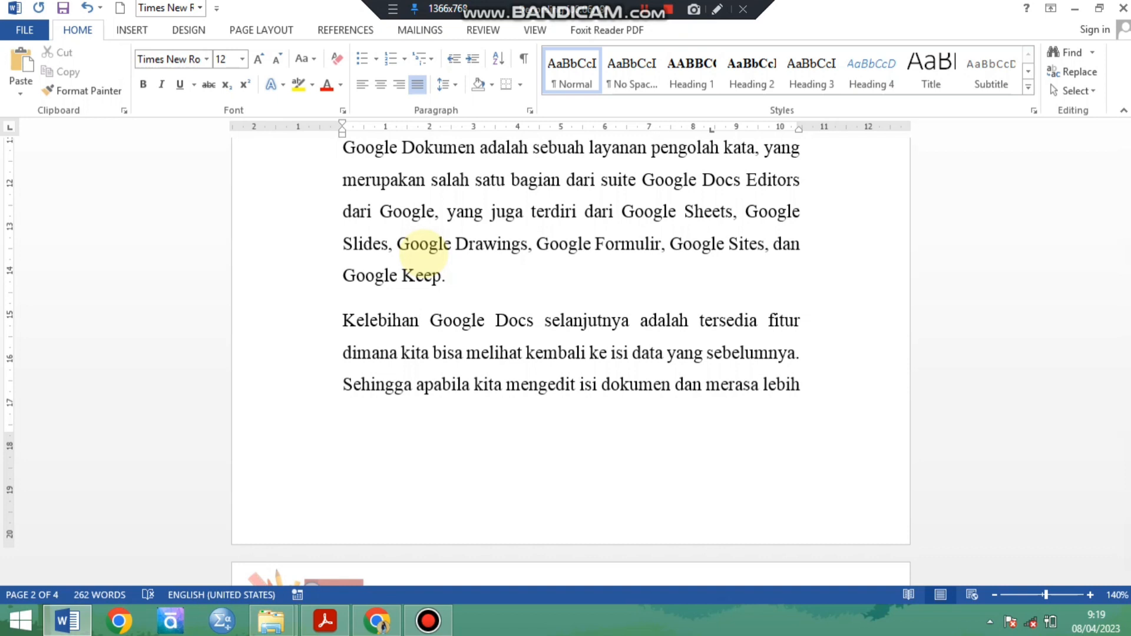
pyautogui.scroll(1, 423, 250)
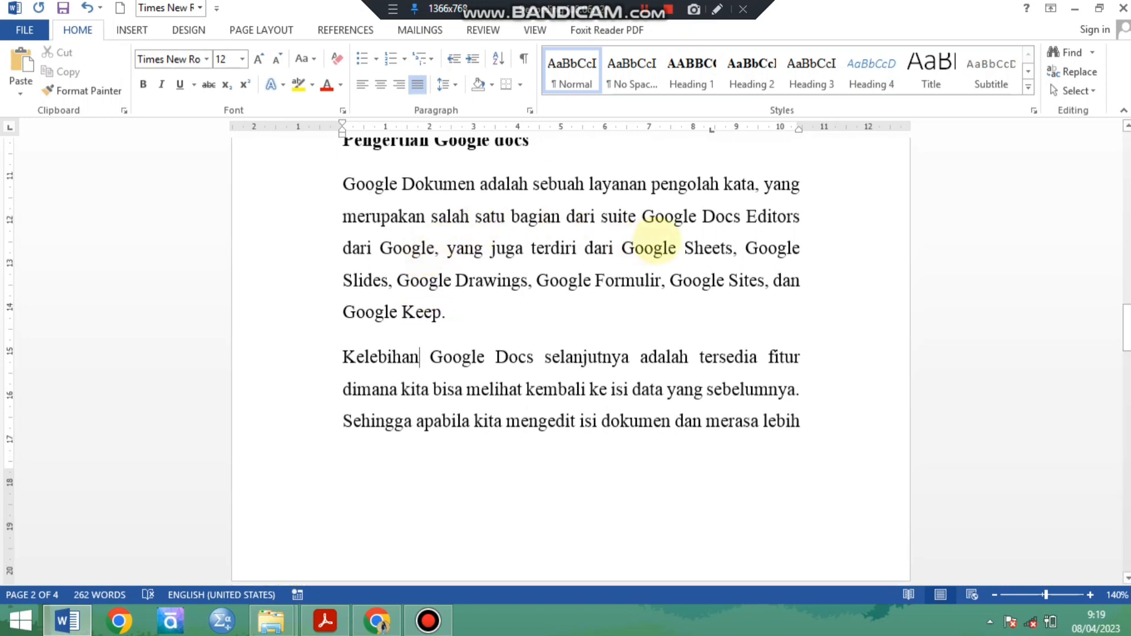
pyautogui.click(623, 249)
pyautogui.moveTo(623, 249); pyautogui.dragTo(568, 315)
pyautogui.click(568, 315)
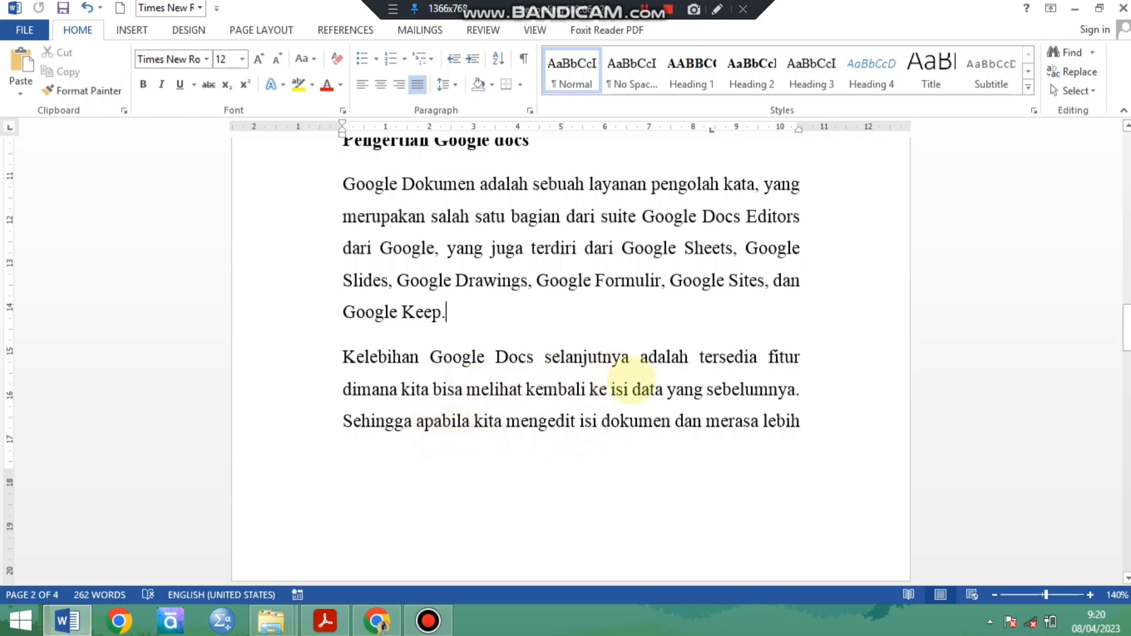
pyautogui.click(778, 389)
pyautogui.scroll(-3, 730, 435)
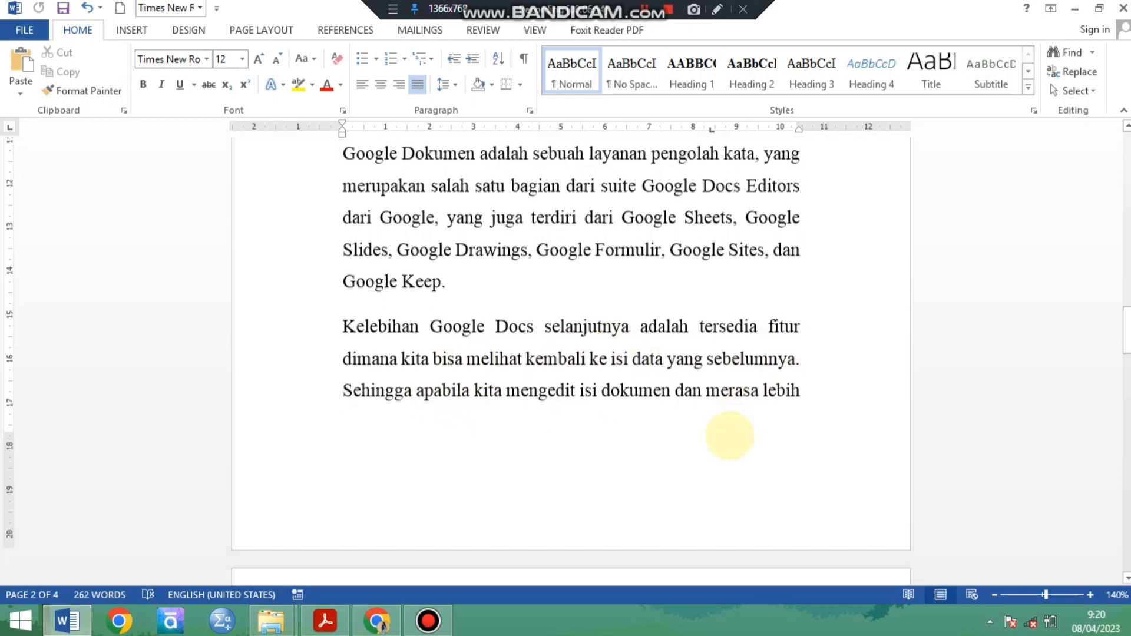
pyautogui.scroll(-3, 459, 443)
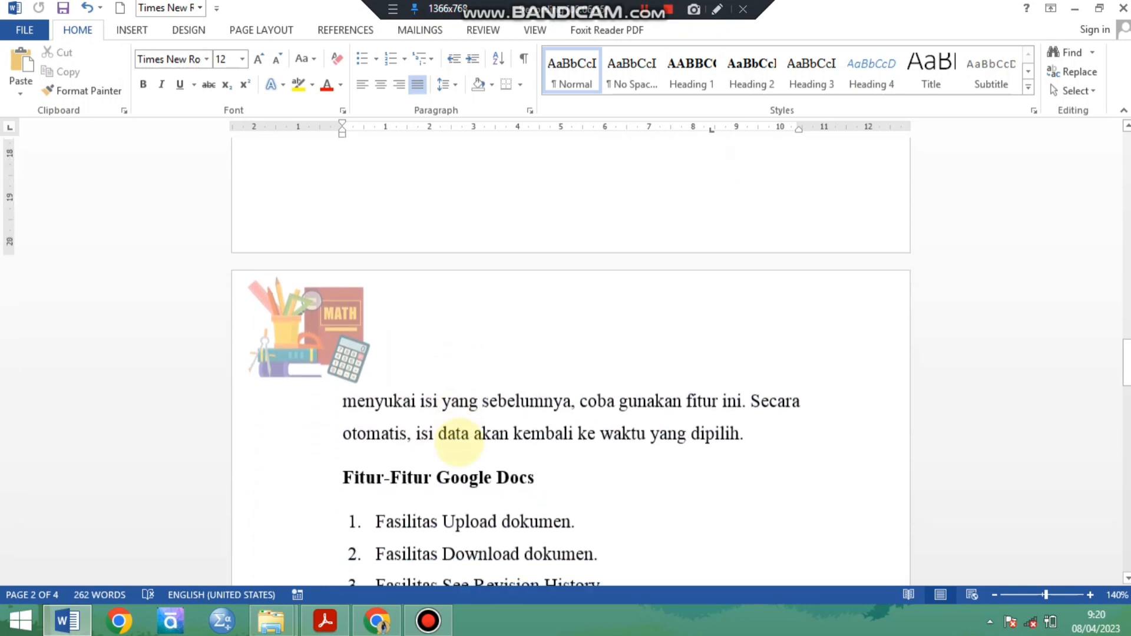
# Read the numbered list under "Fitur-Fitur Google Docs", examining the See Revision History and Translate document items.
pyautogui.scroll(-2, 765, 427)
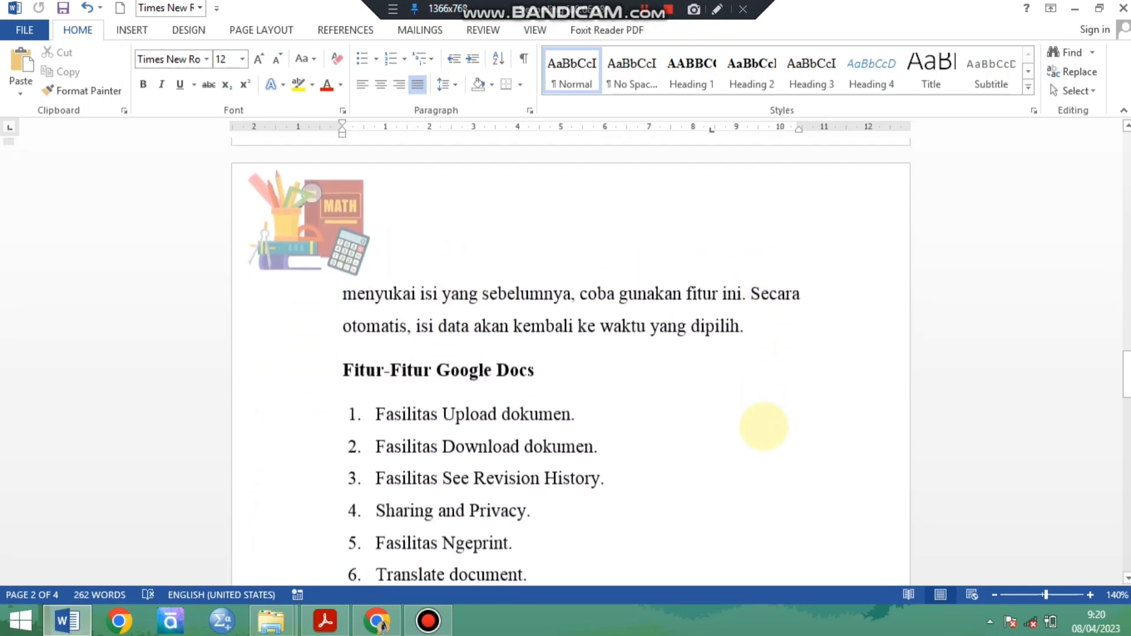
pyautogui.scroll(-1, 379, 401)
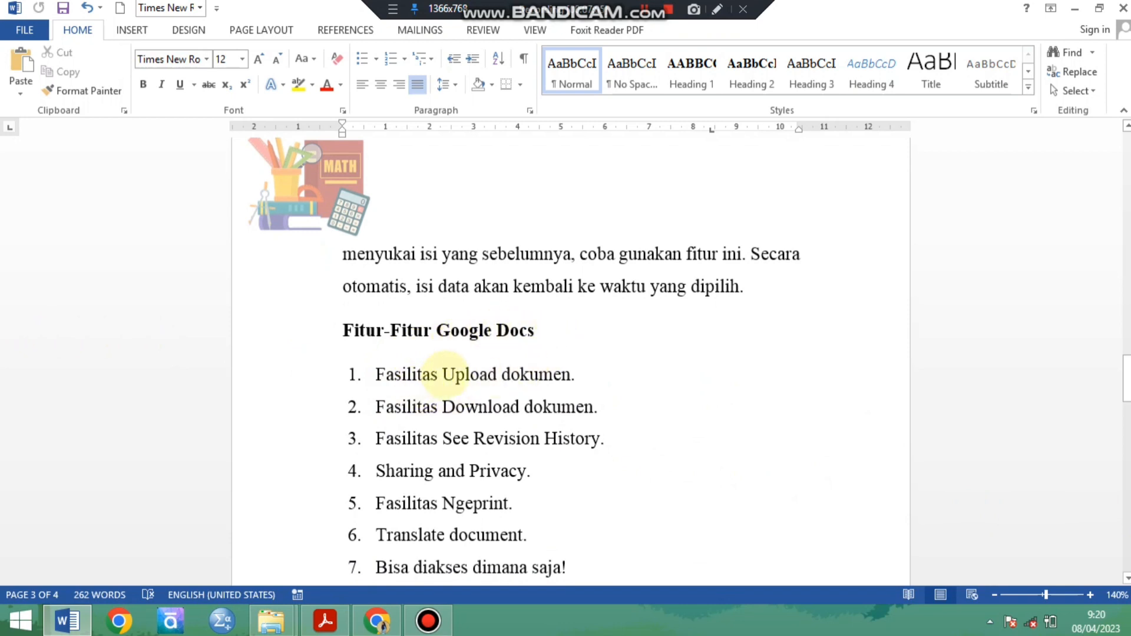
pyautogui.scroll(-1, 447, 374)
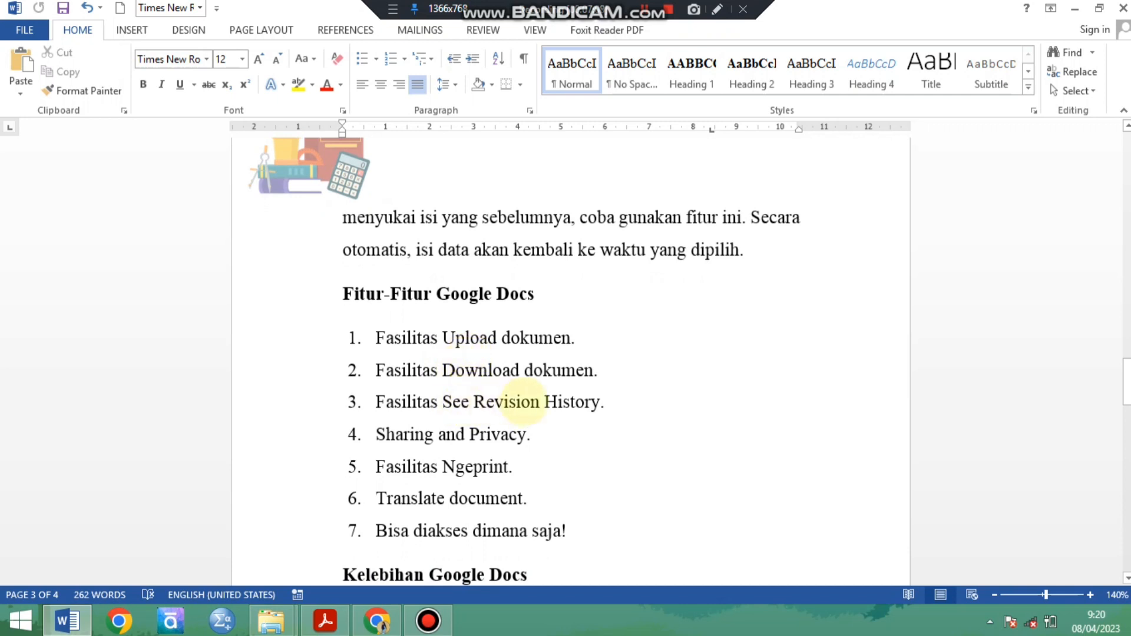
pyautogui.doubleClick(570, 402)
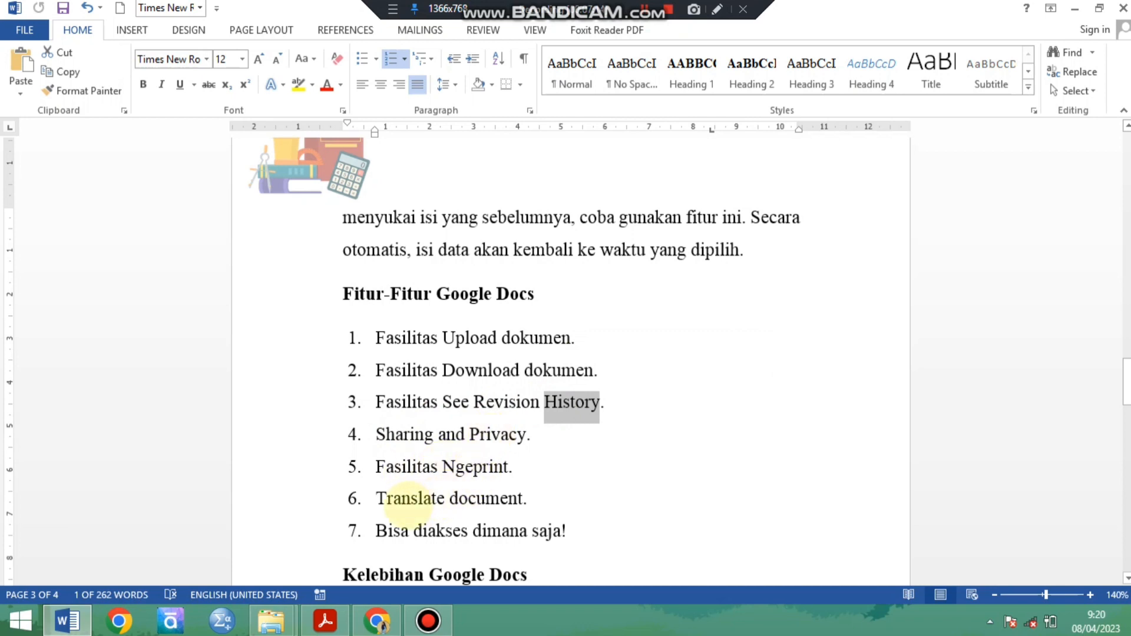
pyautogui.click(410, 500)
pyautogui.doubleClick(486, 500)
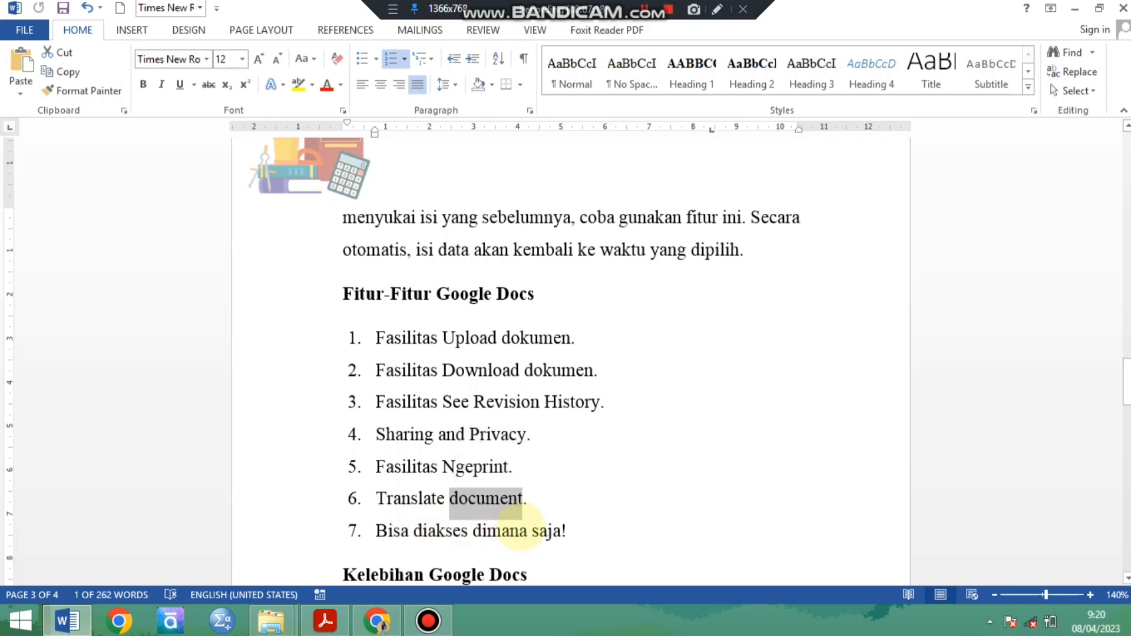
# Examine the first two advantages under "Kelebihan Google Docs" and compare the change-tracking item with the See Revision History feature.
pyautogui.scroll(-3, 519, 518)
pyautogui.scroll(-6, 521, 521)
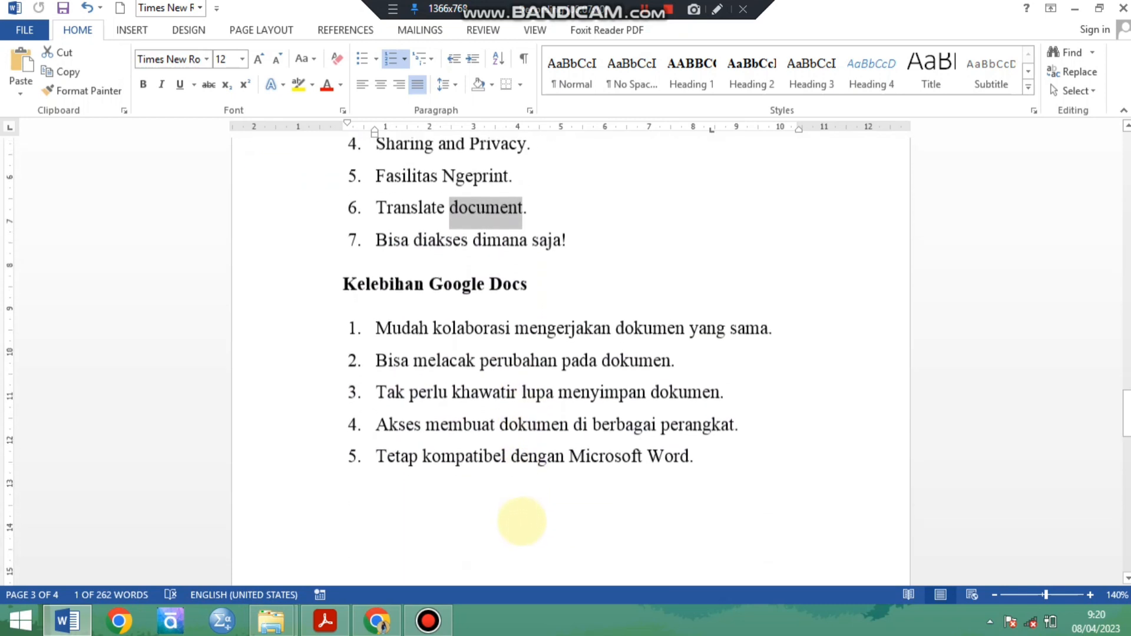
pyautogui.scroll(6, 524, 519)
pyautogui.scroll(2, 519, 484)
pyautogui.scroll(-9, 513, 460)
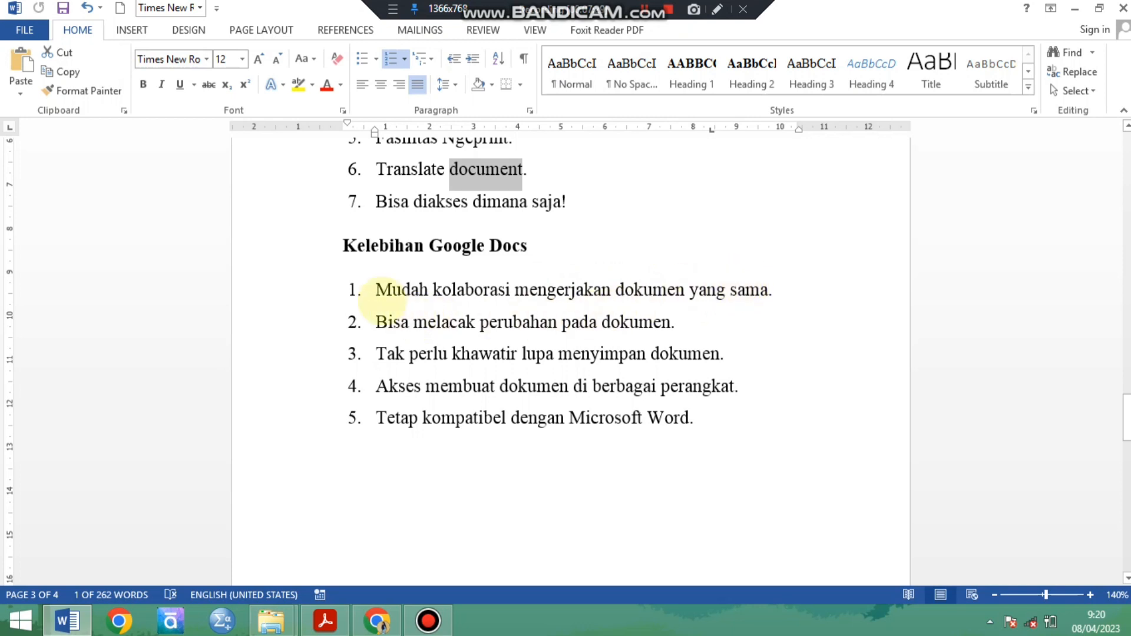
pyautogui.moveTo(379, 288); pyautogui.dragTo(768, 289)
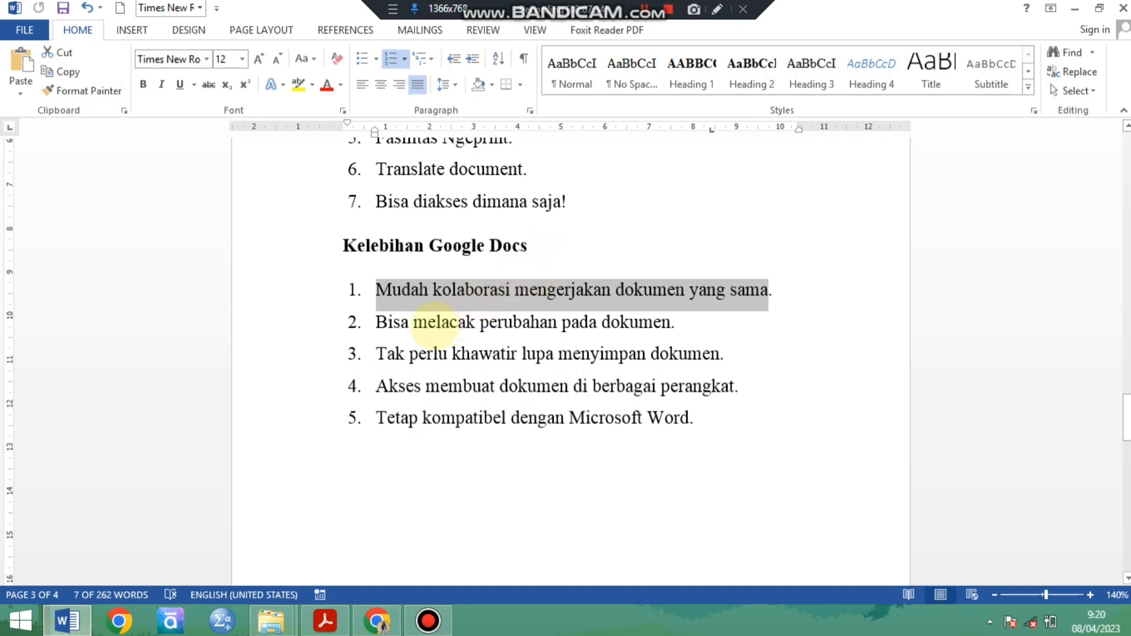
pyautogui.click(388, 322)
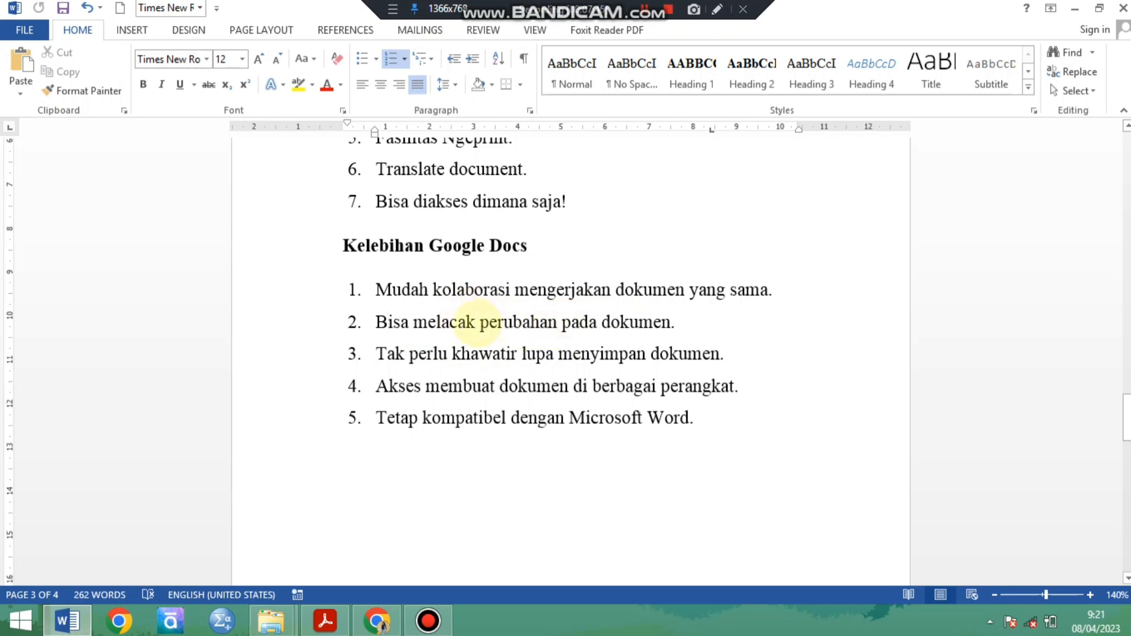
pyautogui.scroll(3, 477, 321)
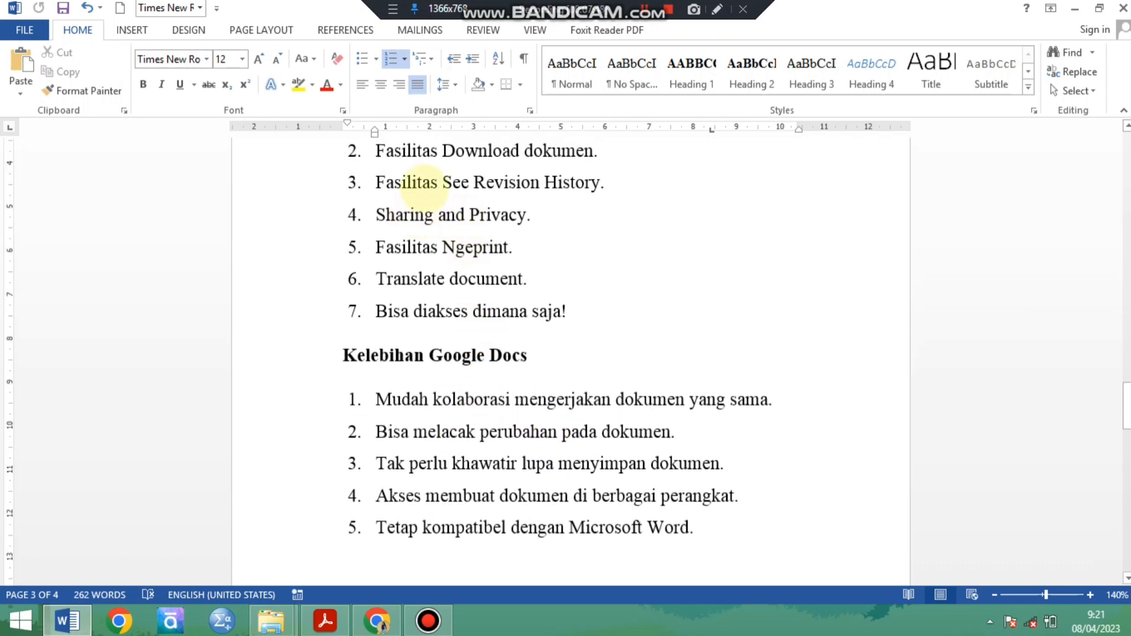
pyautogui.moveTo(443, 183); pyautogui.dragTo(575, 184)
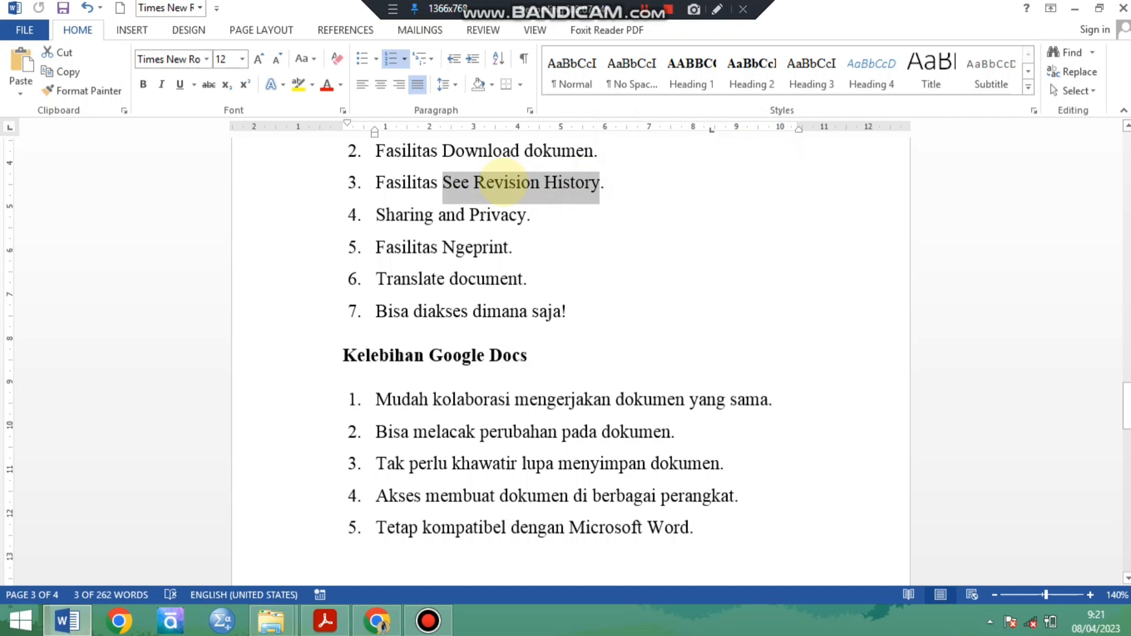
pyautogui.click(539, 182)
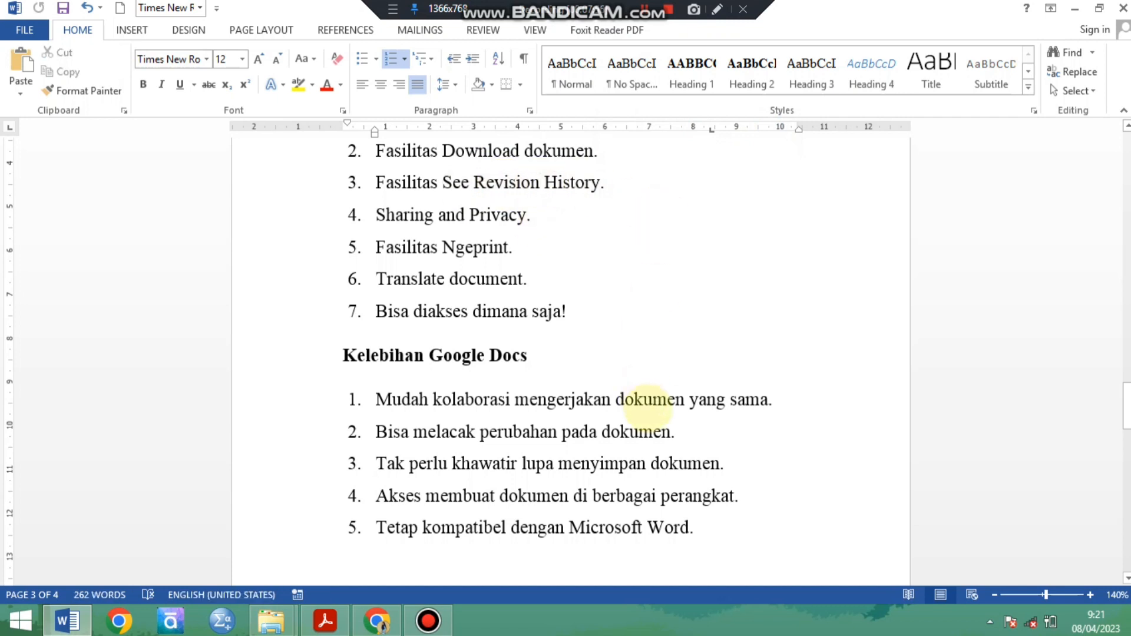
pyautogui.click(672, 432)
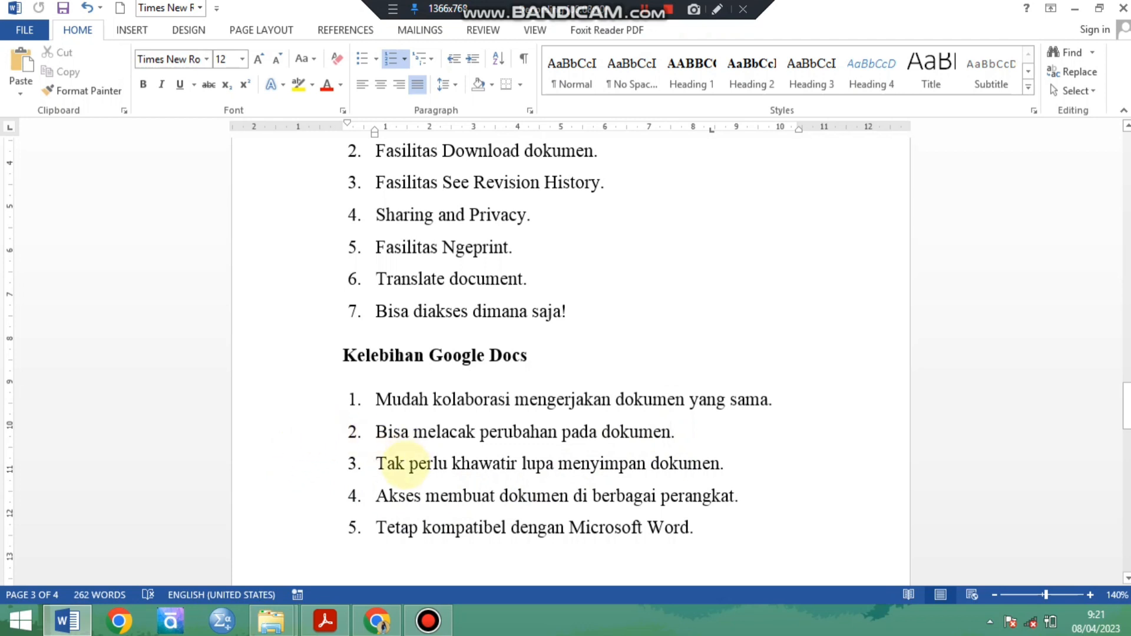
# Examine the remaining "Kelebihan Google Docs" items on saving documents, access from various devices and Microsoft Word compatibility.
pyautogui.scroll(-1, 393, 454)
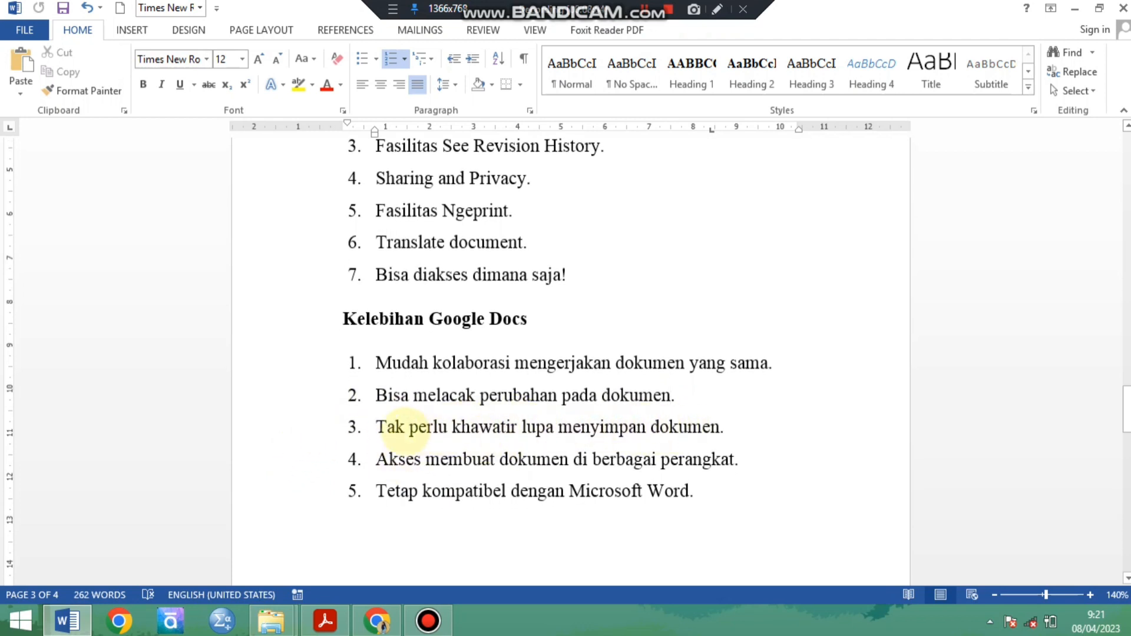
pyautogui.moveTo(376, 427); pyautogui.dragTo(687, 424)
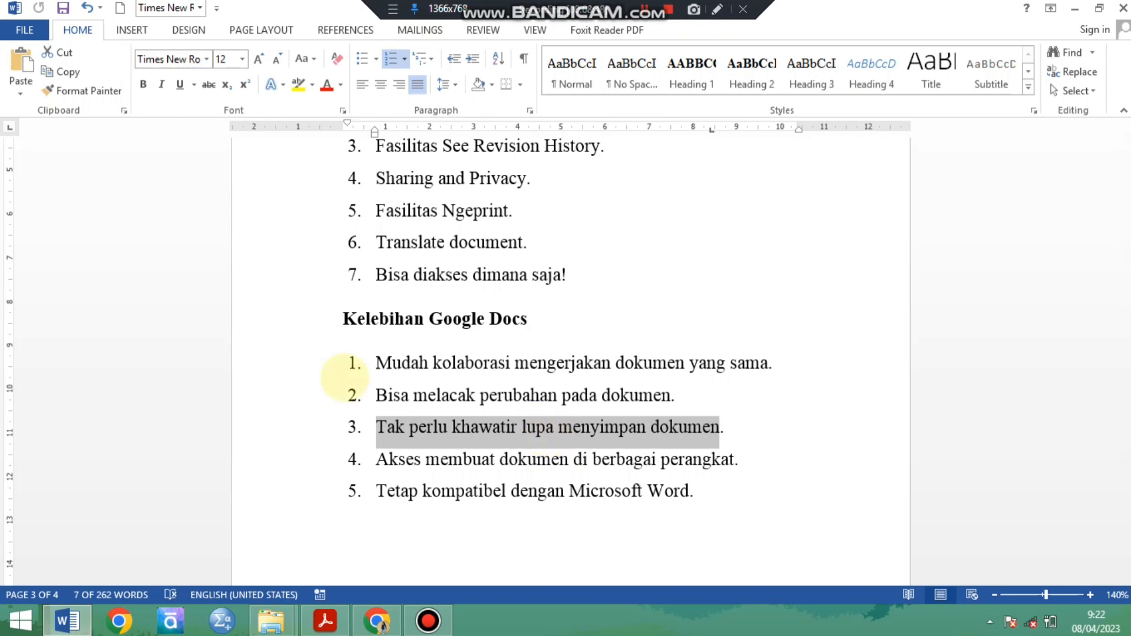
pyautogui.click(459, 459)
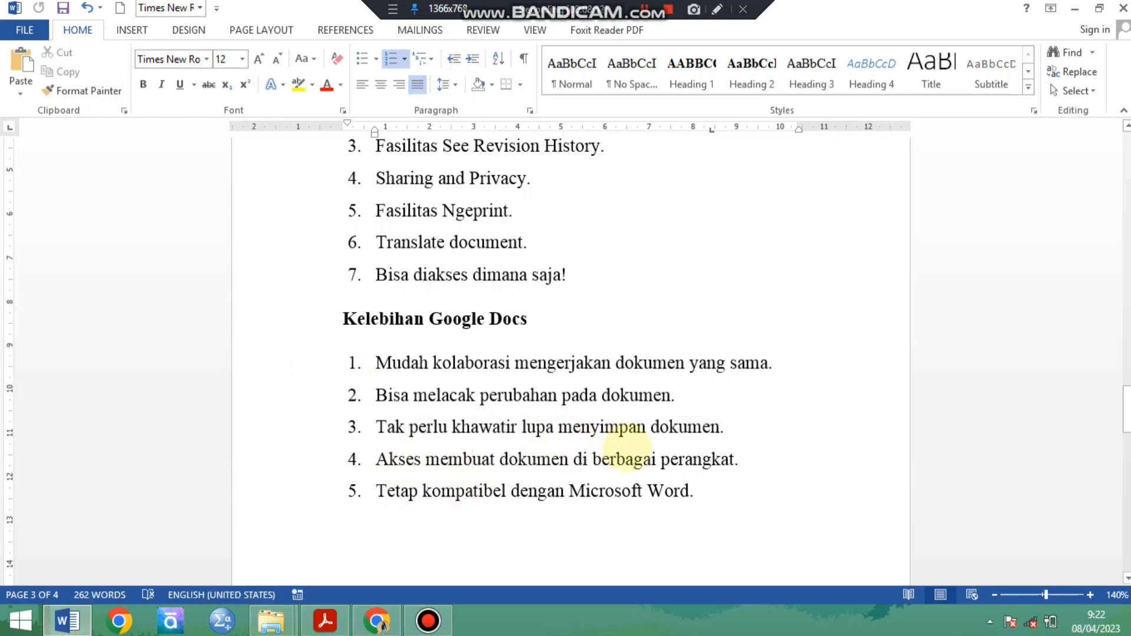
pyautogui.click(730, 461)
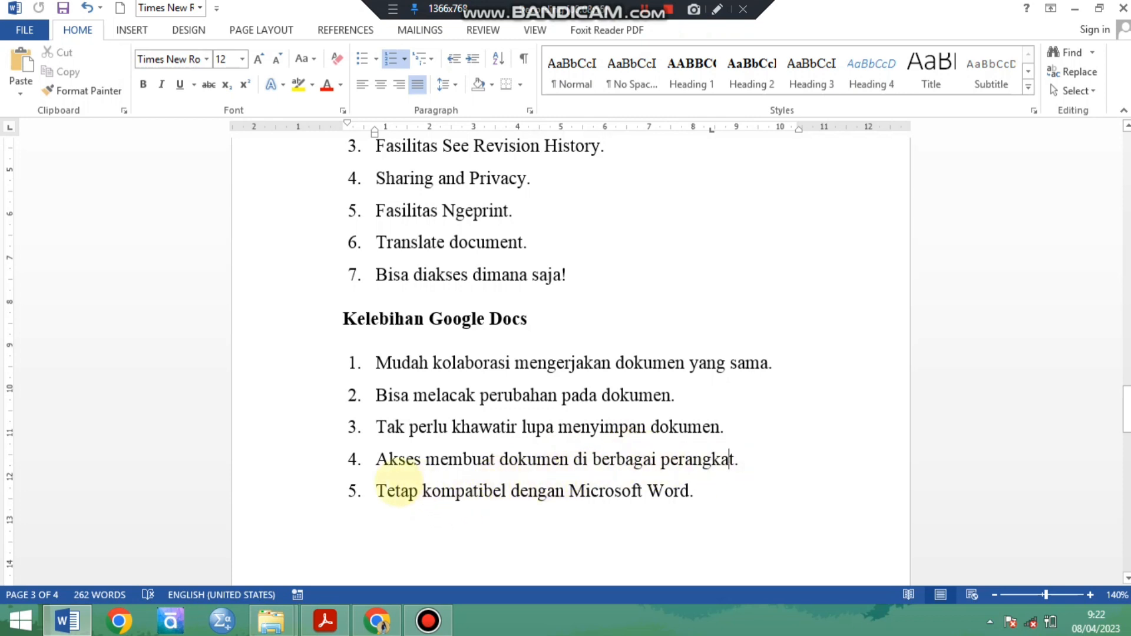
pyautogui.click(378, 492)
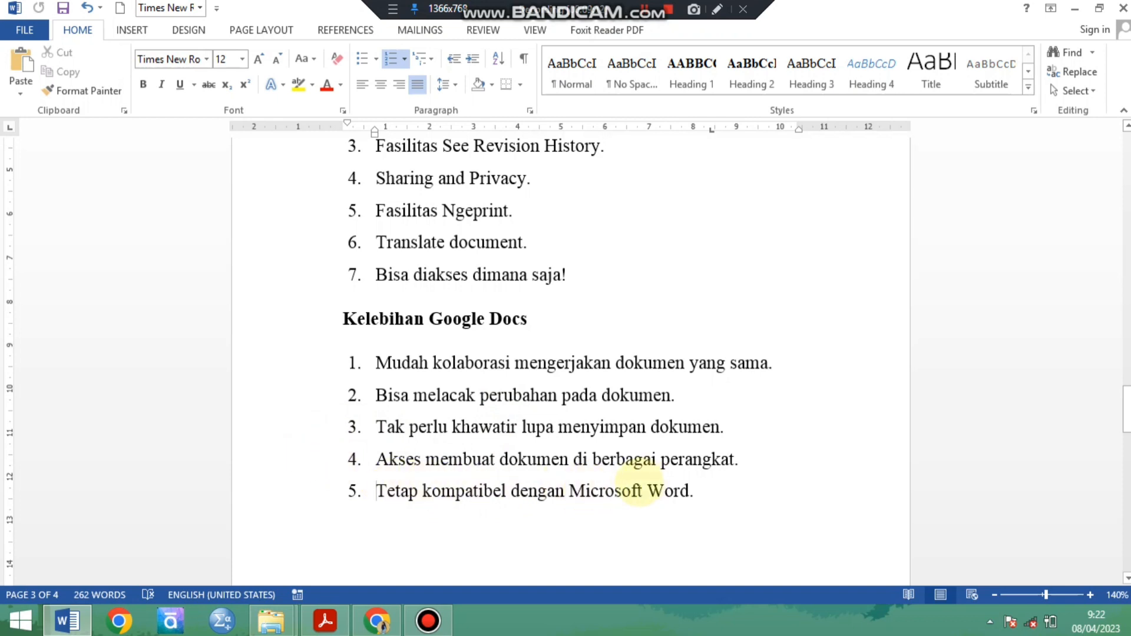
pyautogui.scroll(-1, 507, 477)
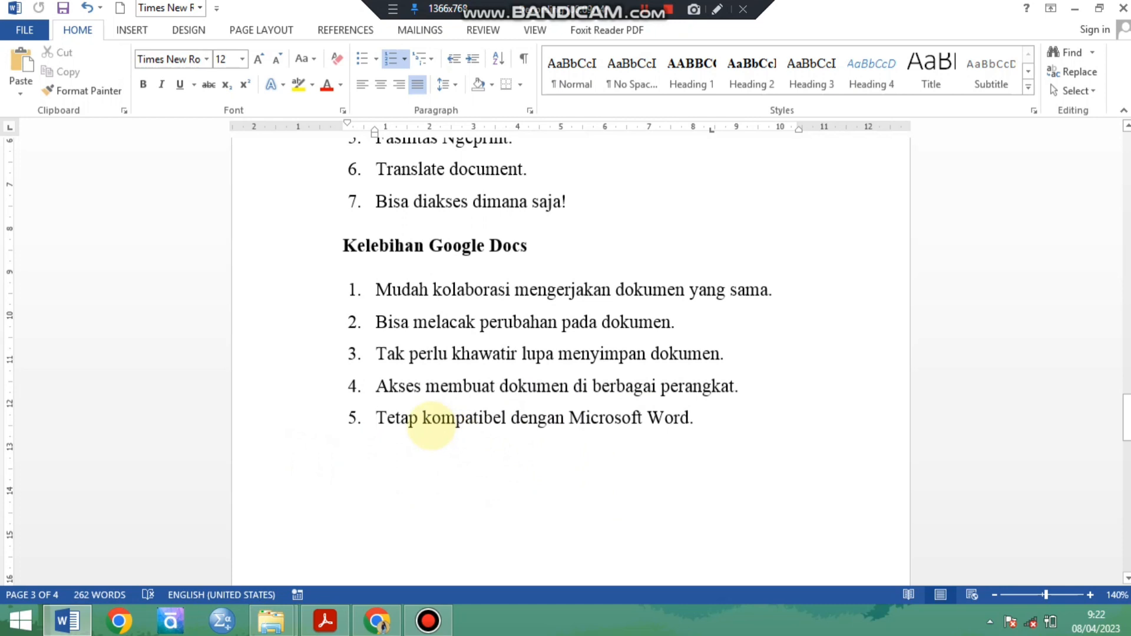
pyautogui.scroll(-5, 434, 435)
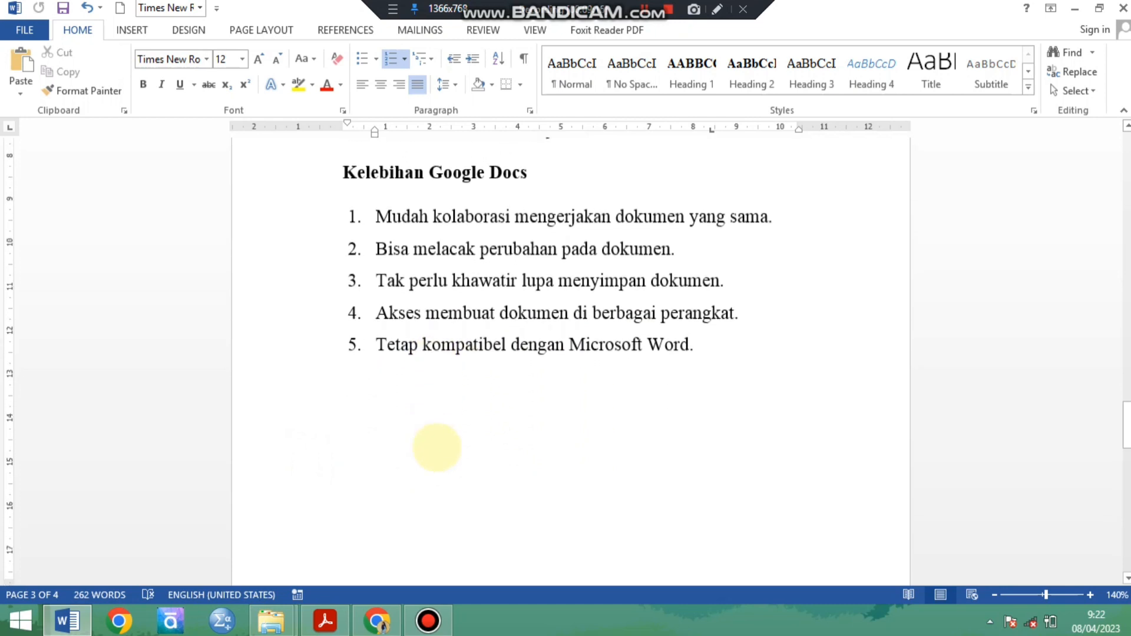
pyautogui.scroll(-1, 444, 454)
pyautogui.scroll(2, 444, 451)
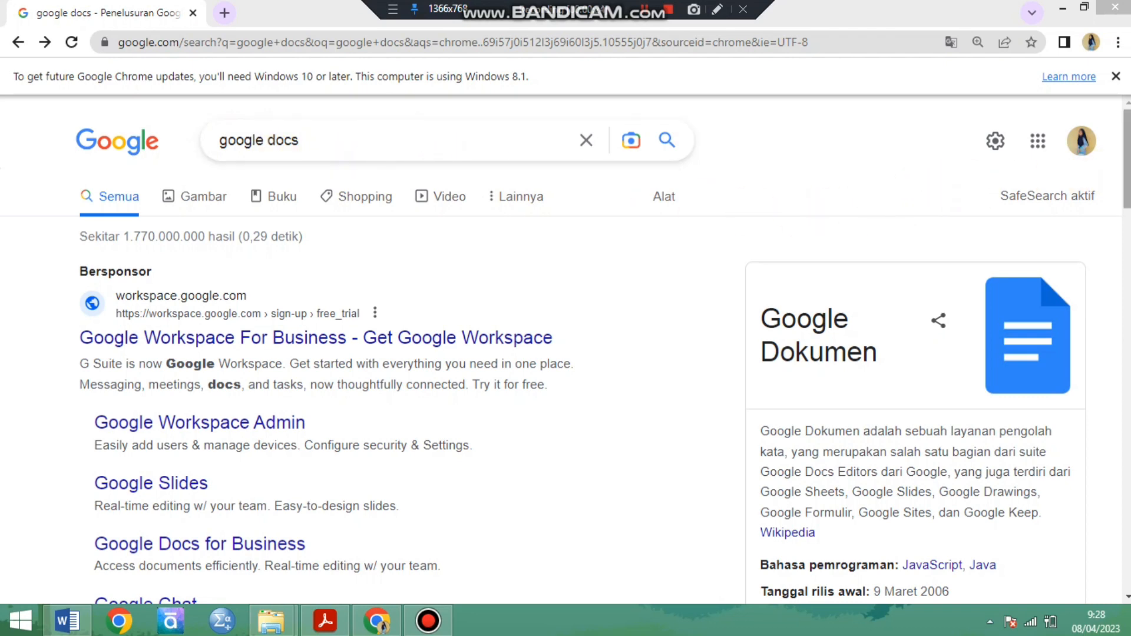
# Switch to Chrome, open Google Docs from the "google docs" search results and create a blank document.
pyautogui.moveTo(1127, 172); pyautogui.dragTo(1127, 237)
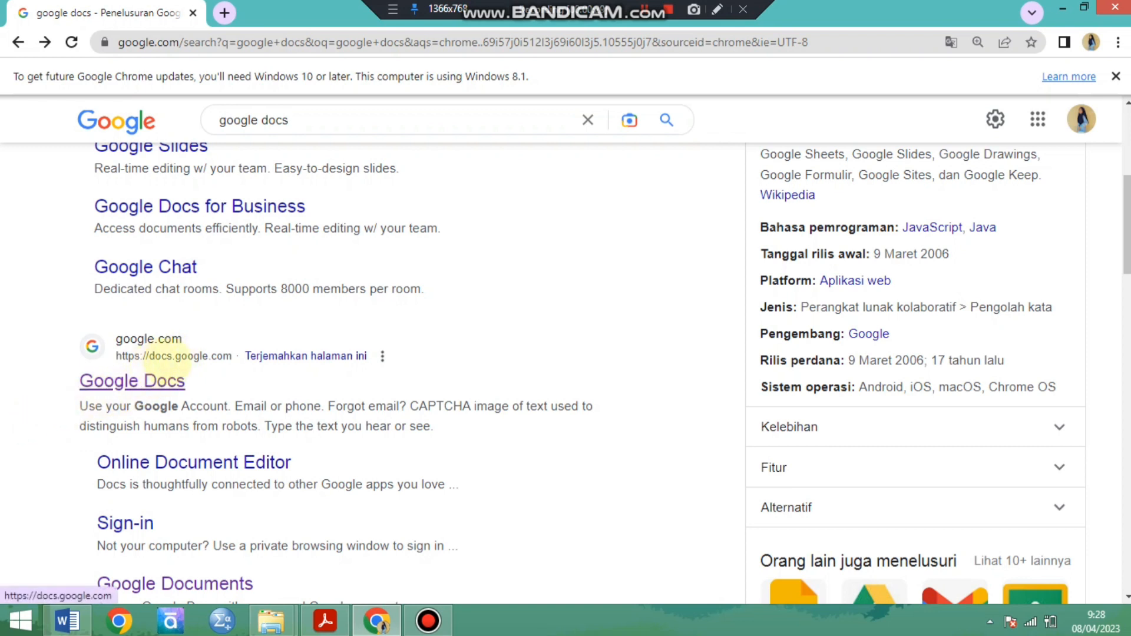
pyautogui.click(171, 380)
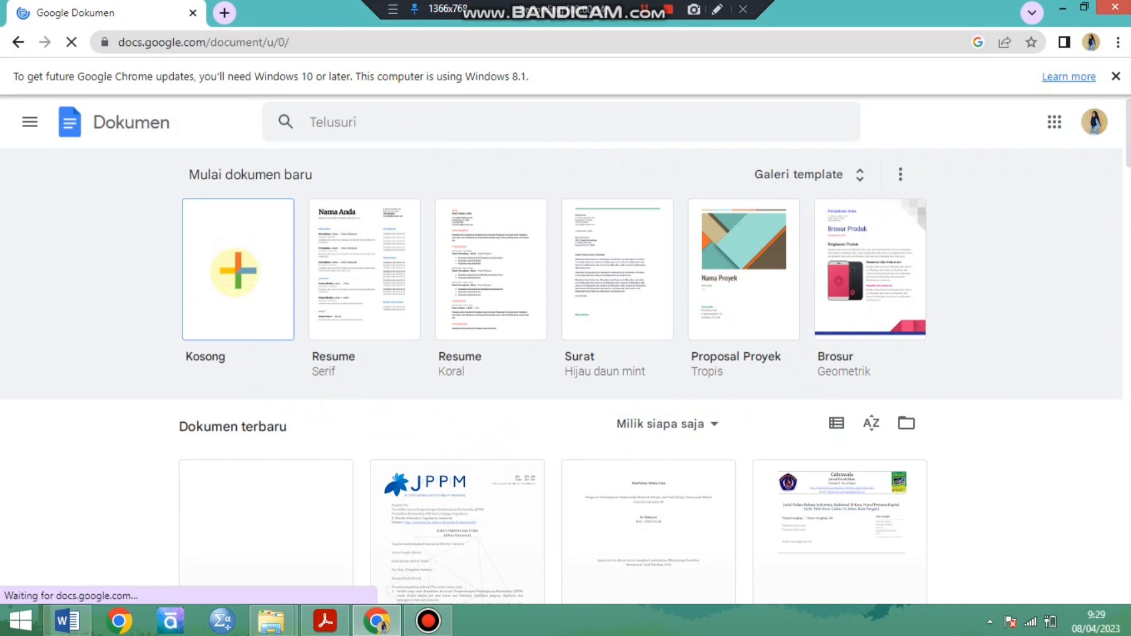
pyautogui.click(235, 272)
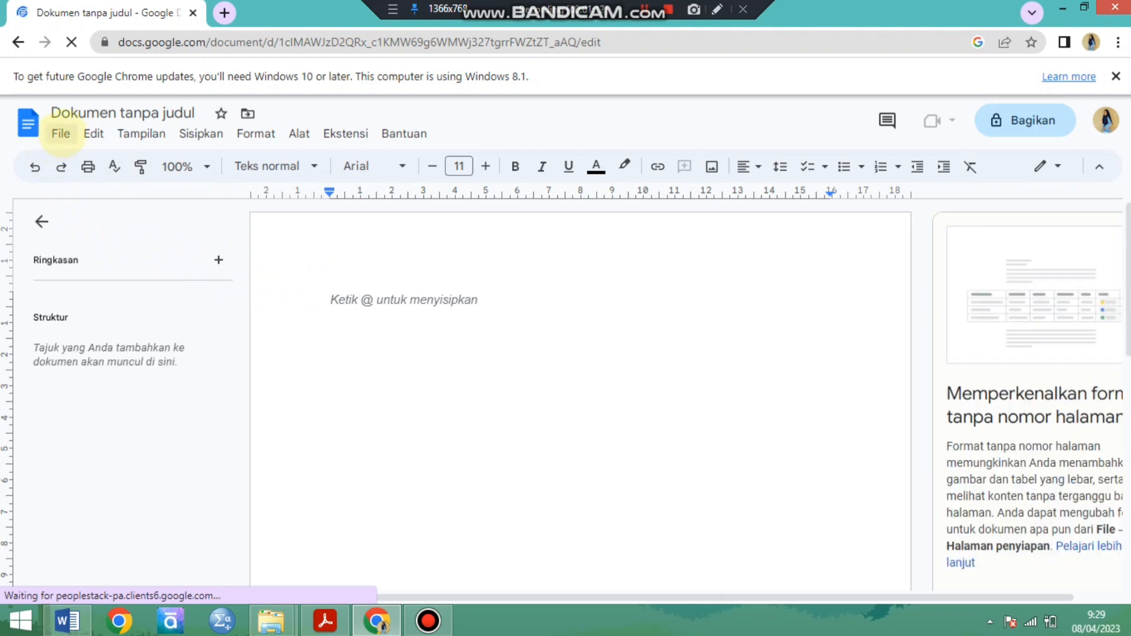
pyautogui.click(60, 133)
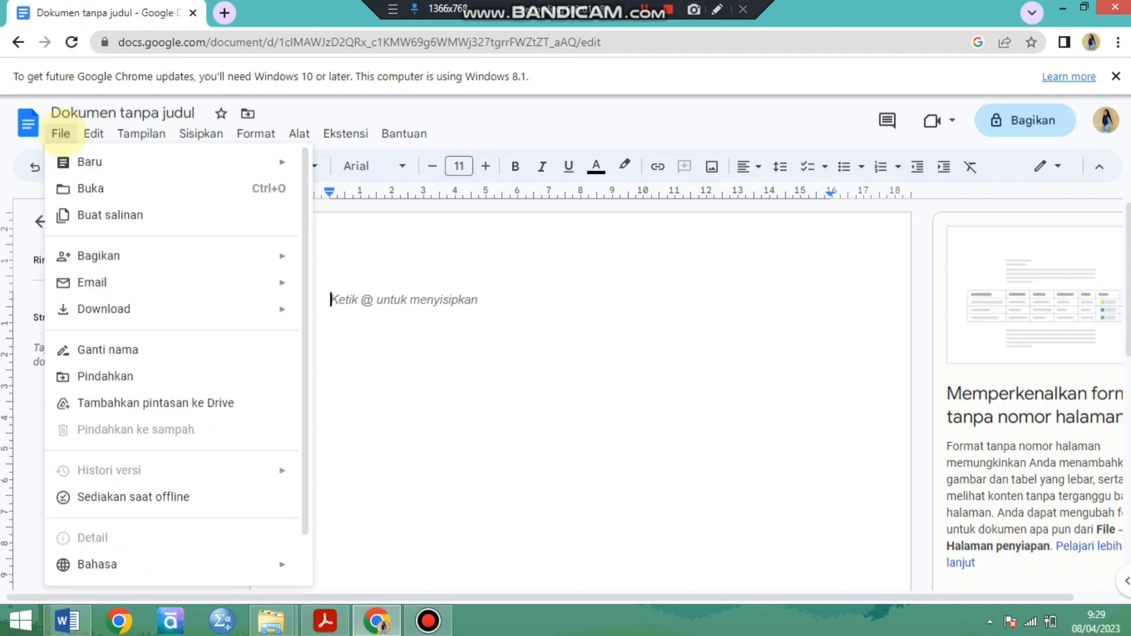
pyautogui.moveTo(89, 132)
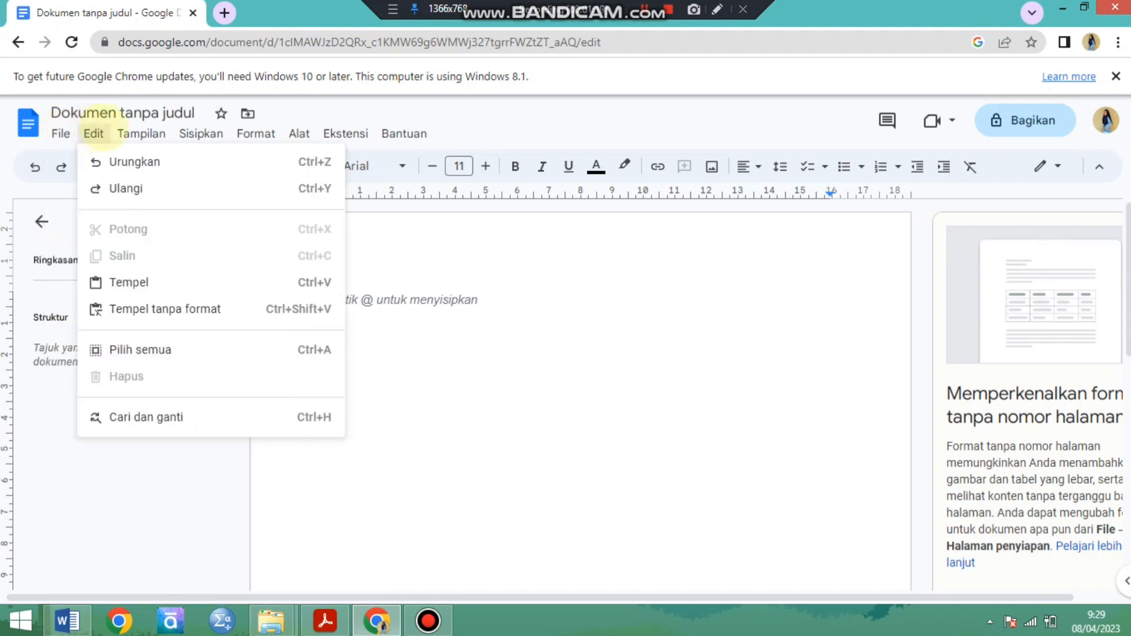
pyautogui.moveTo(137, 133)
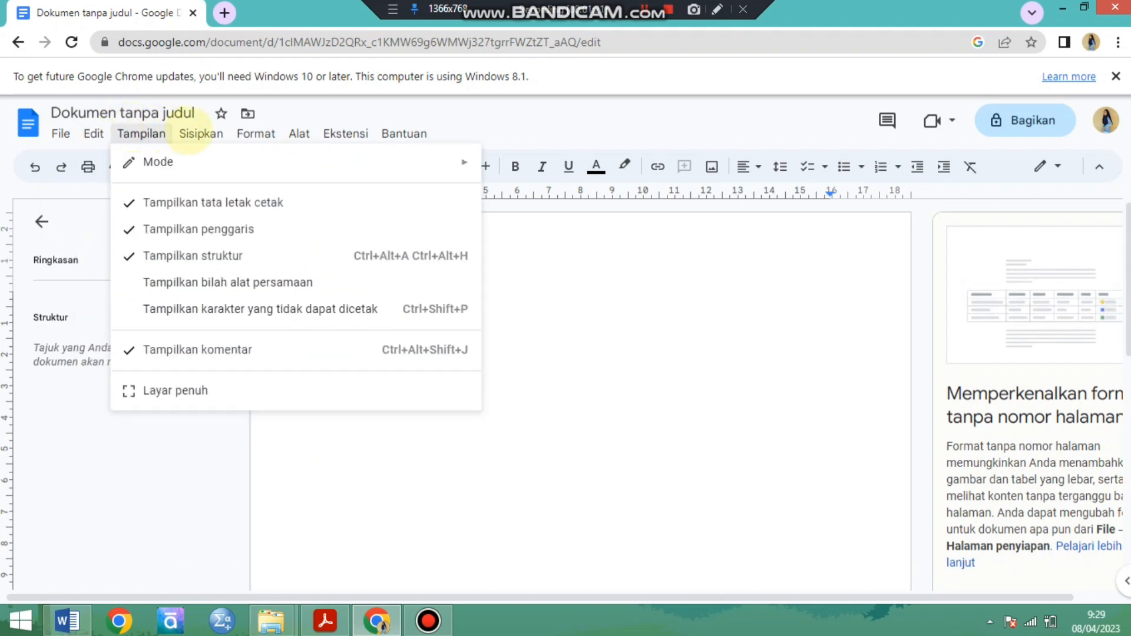
pyautogui.moveTo(189, 127)
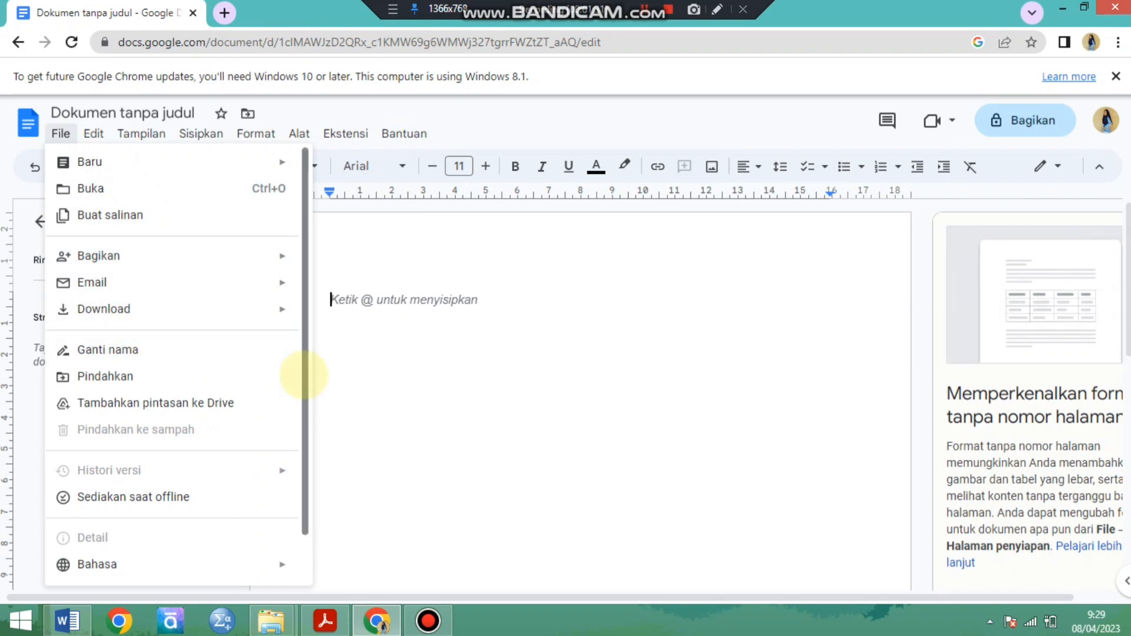
pyautogui.scroll(-1, 300, 375)
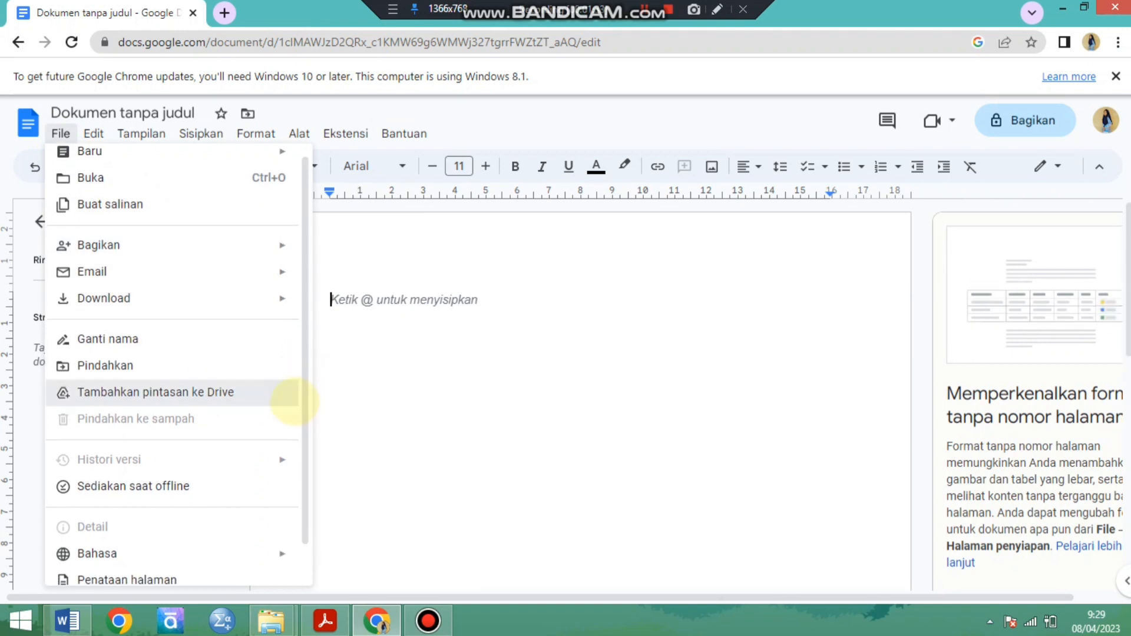
pyautogui.click(299, 402)
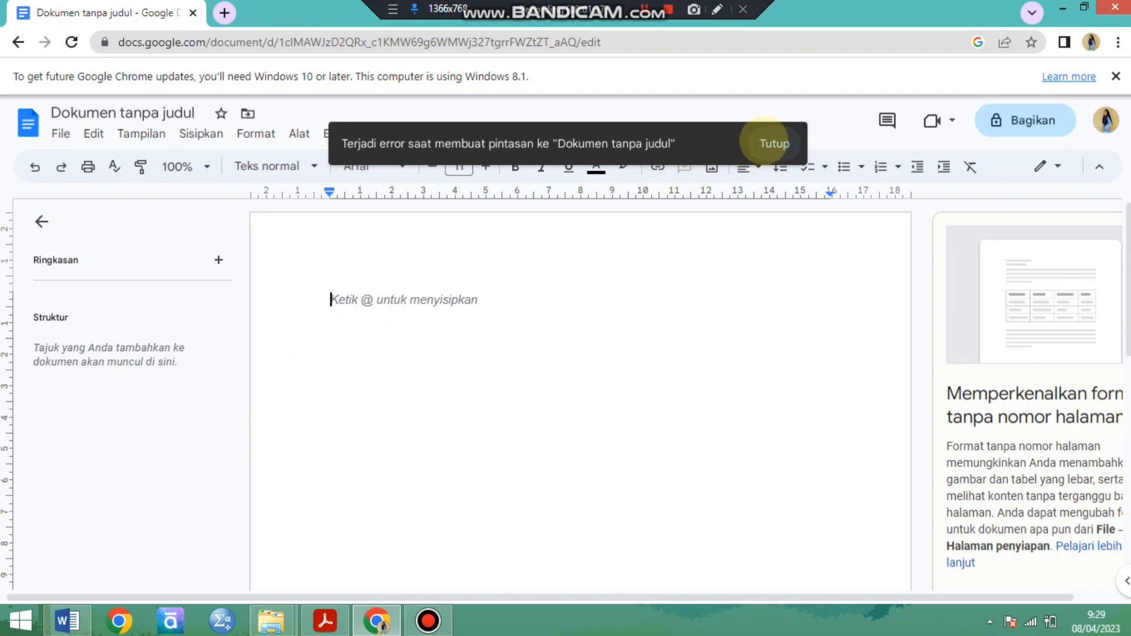
pyautogui.click(760, 144)
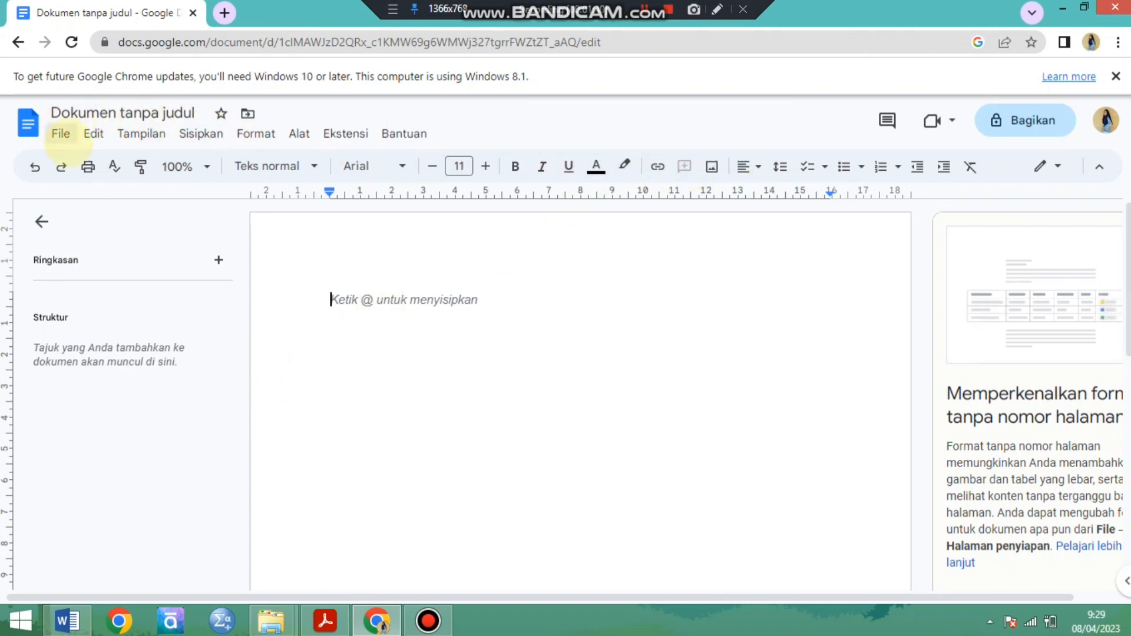
# Open the page setup and set the whole document's orientation to landscape (Lanskap).
pyautogui.click(60, 133)
pyautogui.scroll(-1, 277, 448)
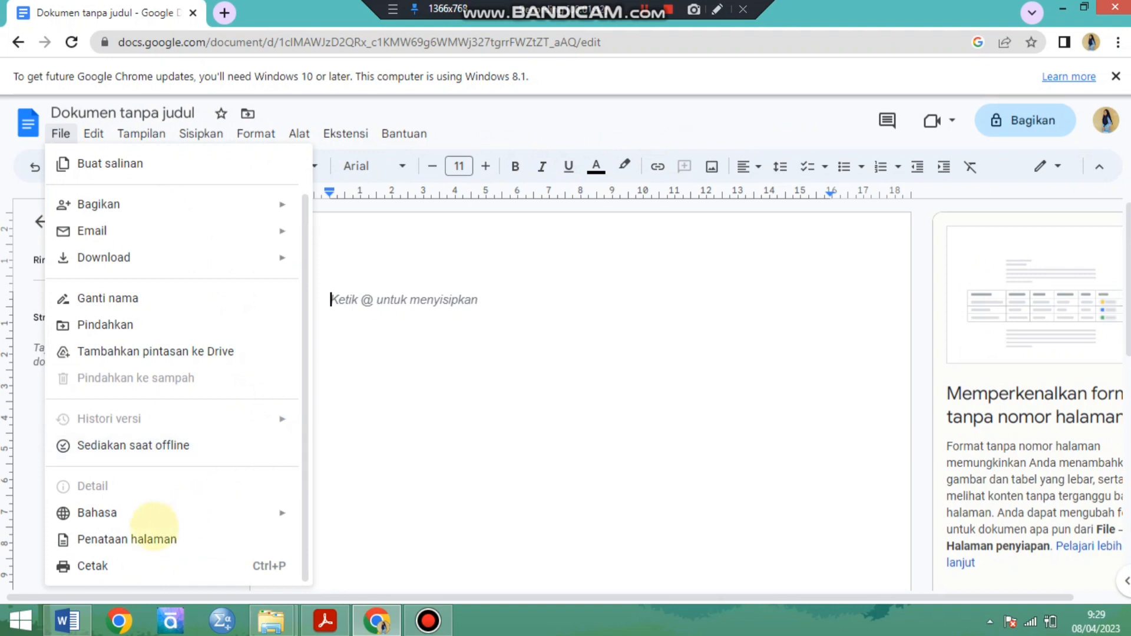
pyautogui.click(127, 539)
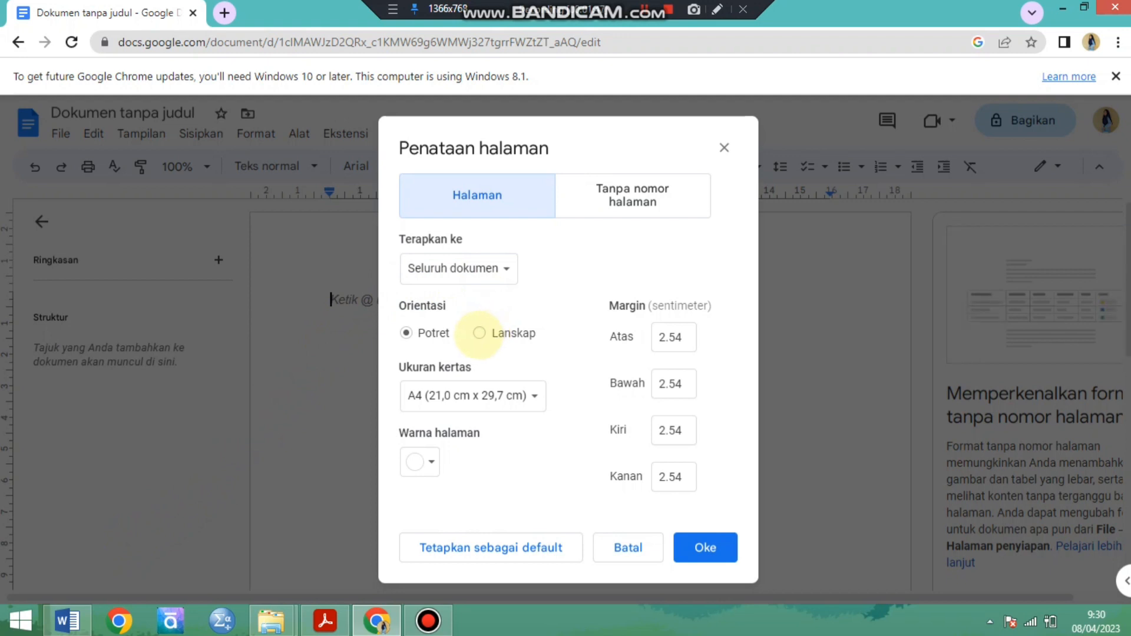
pyautogui.click(479, 332)
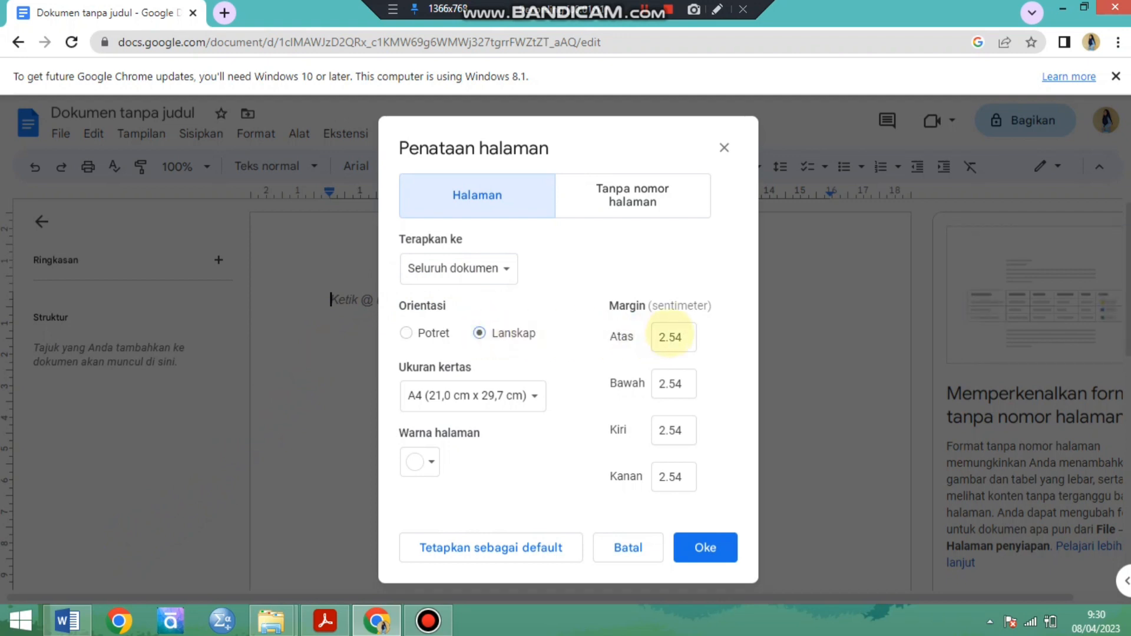
# Set the page's top (Atas) and bottom (Bawah) margins to 0.5 cm.
pyautogui.click(674, 337)
pyautogui.moveTo(682, 337); pyautogui.dragTo(629, 342)
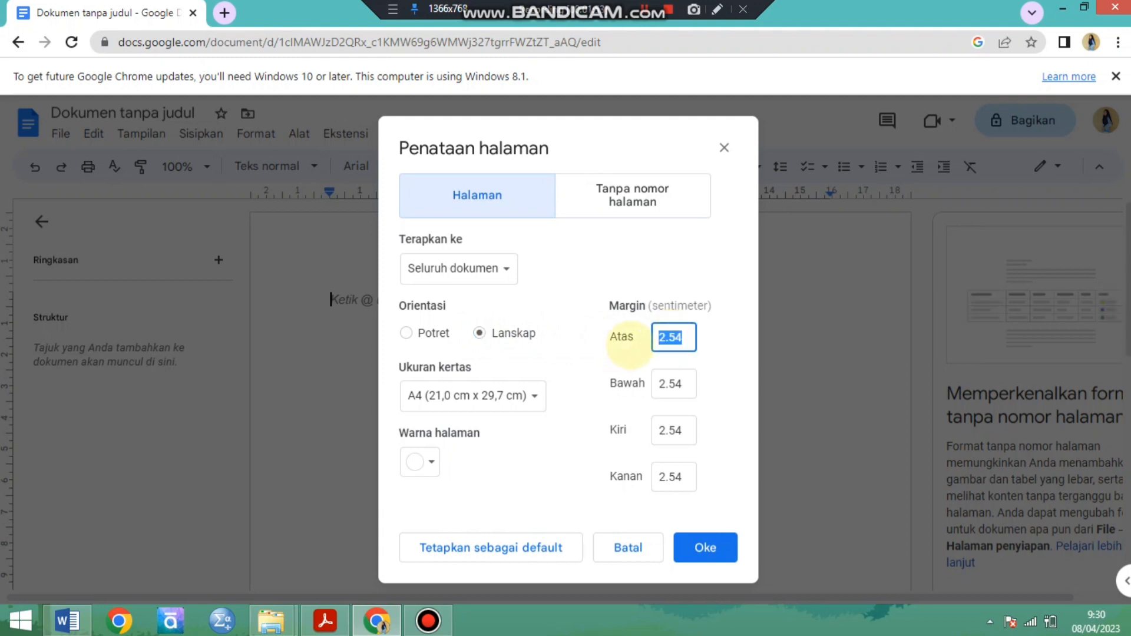
pyautogui.write('0')
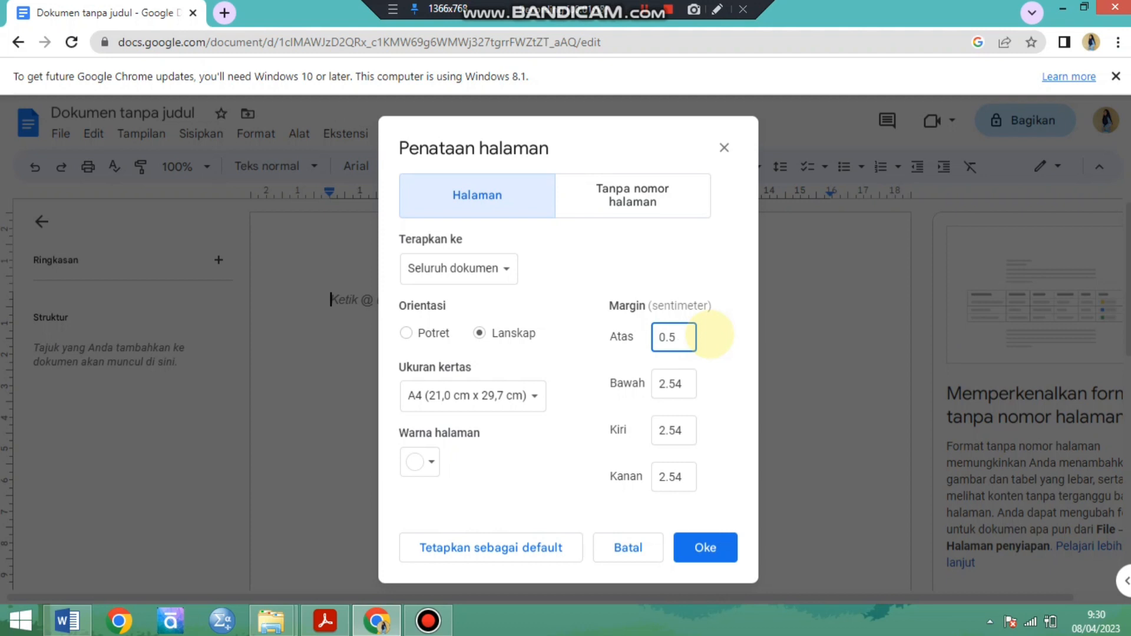
pyautogui.click(684, 385)
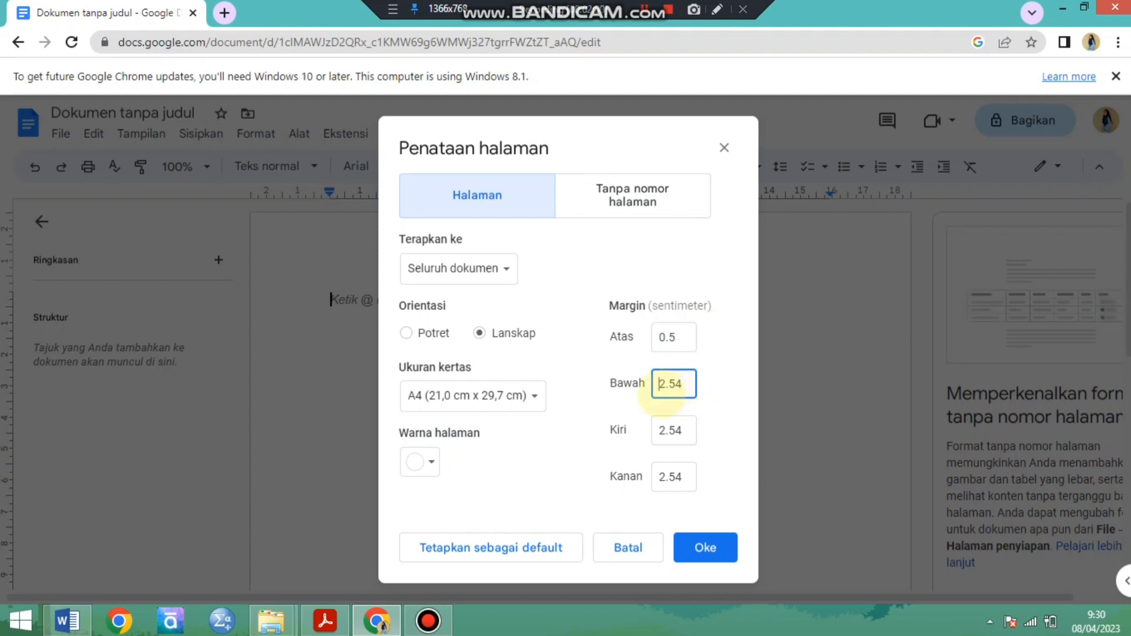
pyautogui.moveTo(684, 384); pyautogui.dragTo(663, 393)
pyautogui.write('0')
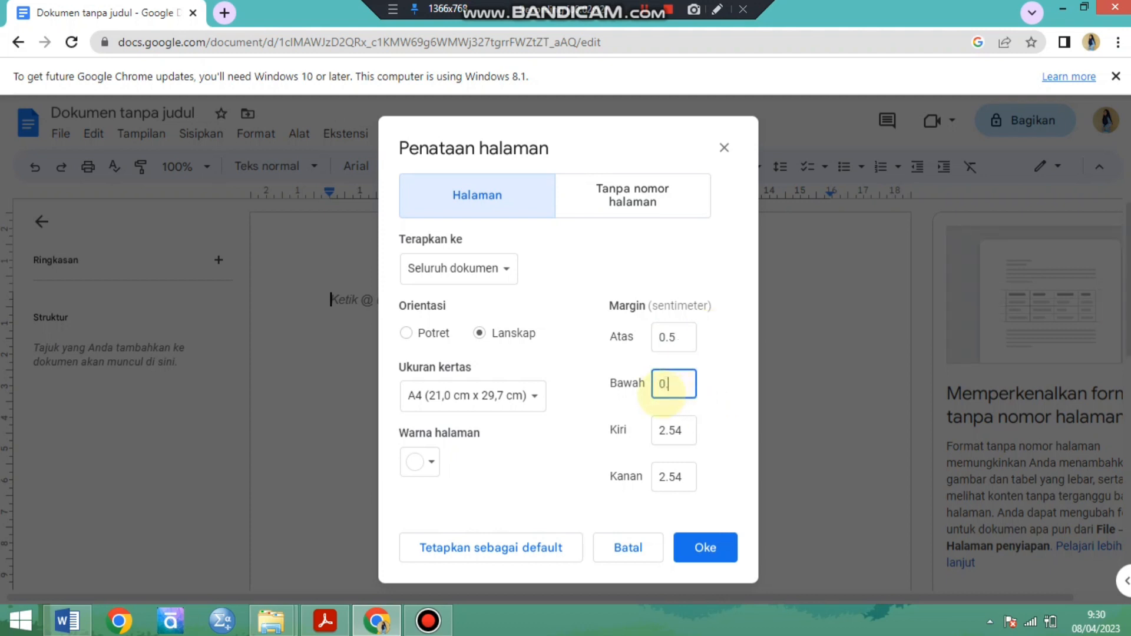
pyautogui.write('.5')
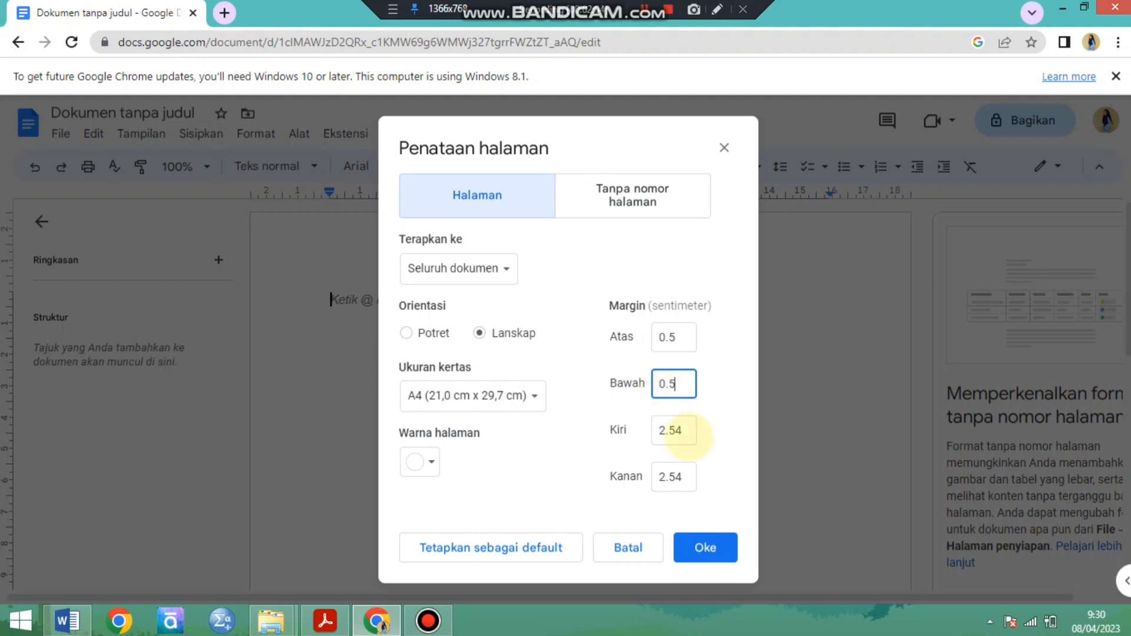
# Set the left (Kiri) and right (Kanan) margins to 0.5 cm and apply the page setup.
pyautogui.doubleClick(683, 431)
pyautogui.write('0.5')
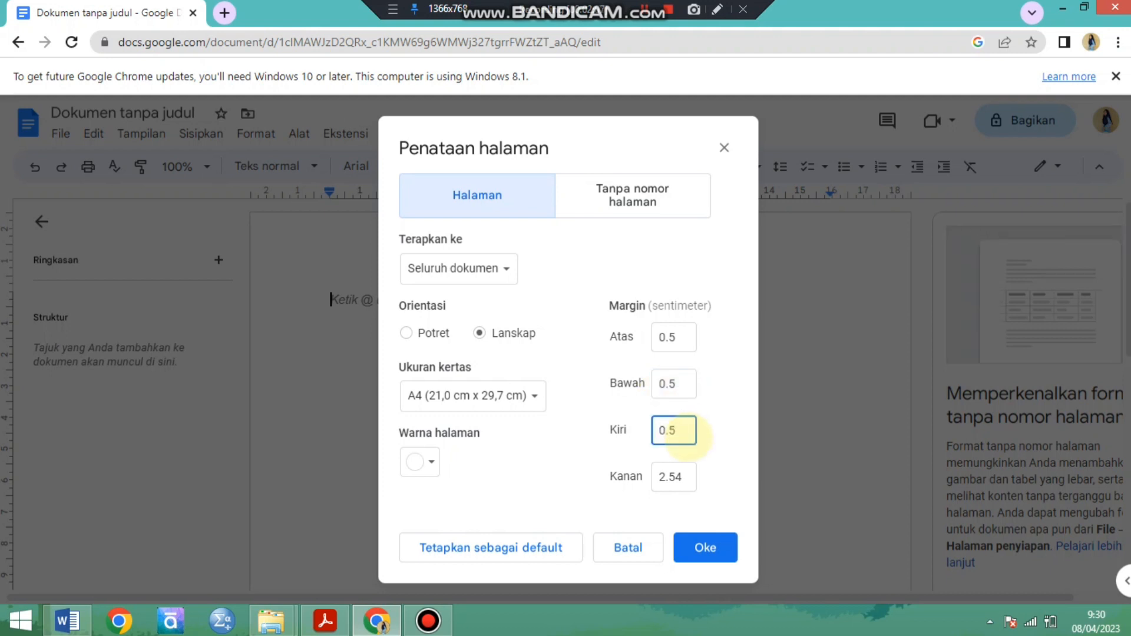
pyautogui.doubleClick(674, 475)
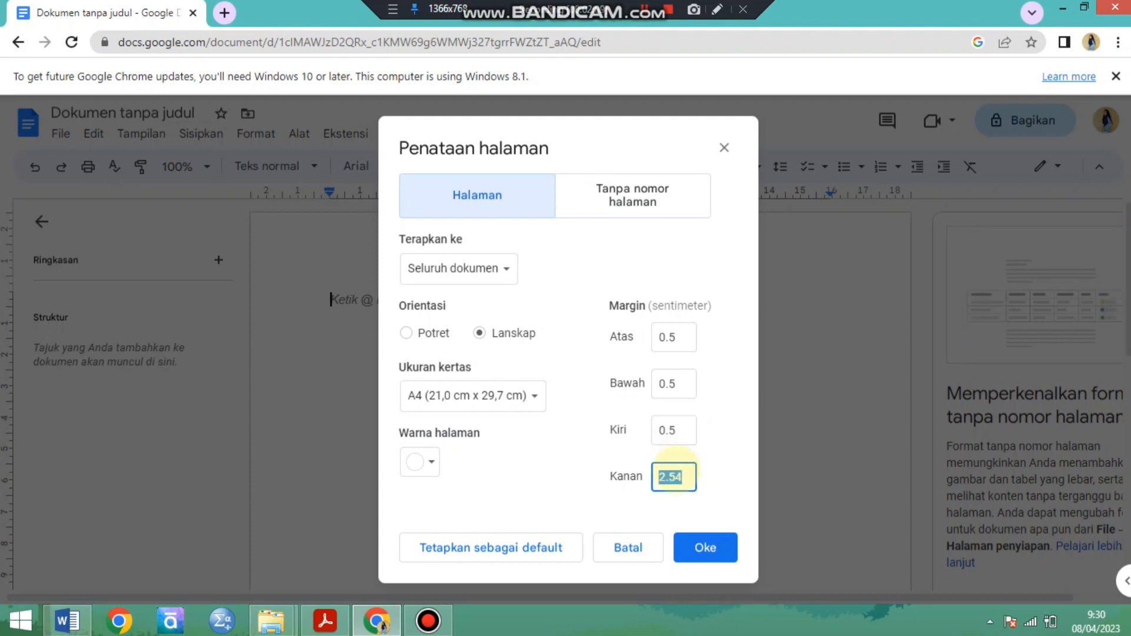
pyautogui.write('0.5')
pyautogui.click(697, 545)
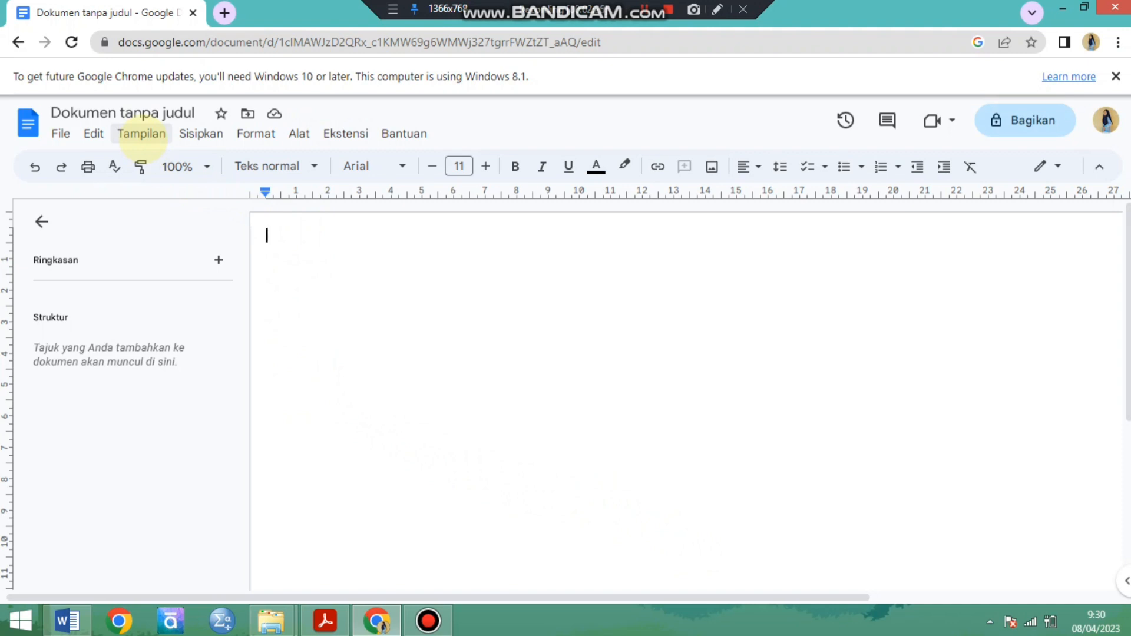
pyautogui.click(142, 134)
pyautogui.click(141, 134)
pyautogui.click(142, 135)
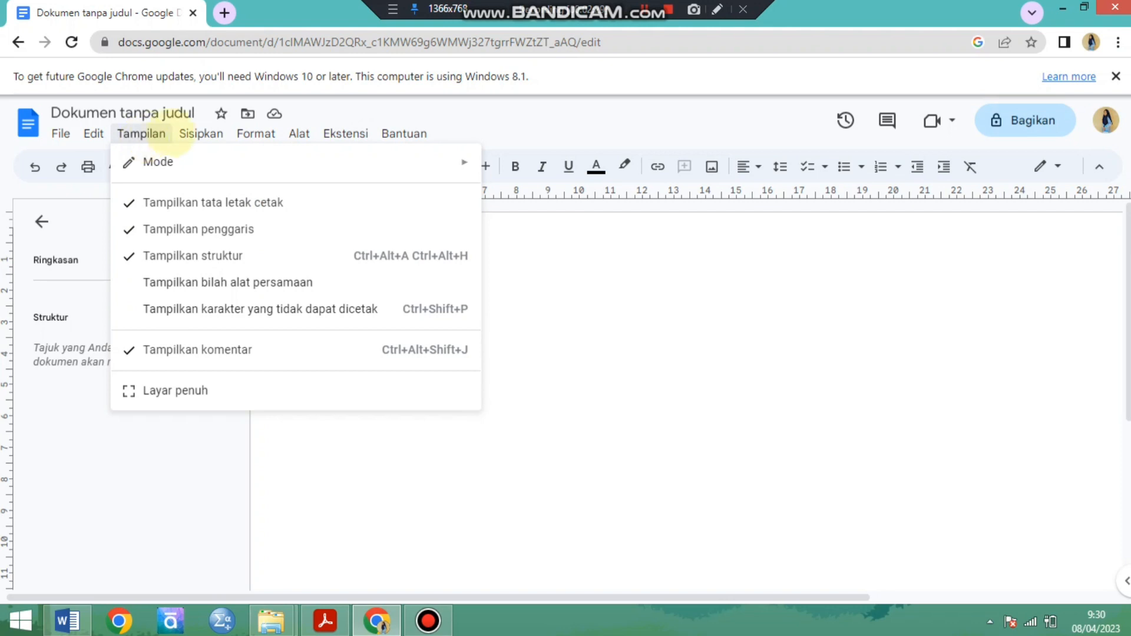
pyautogui.moveTo(196, 124)
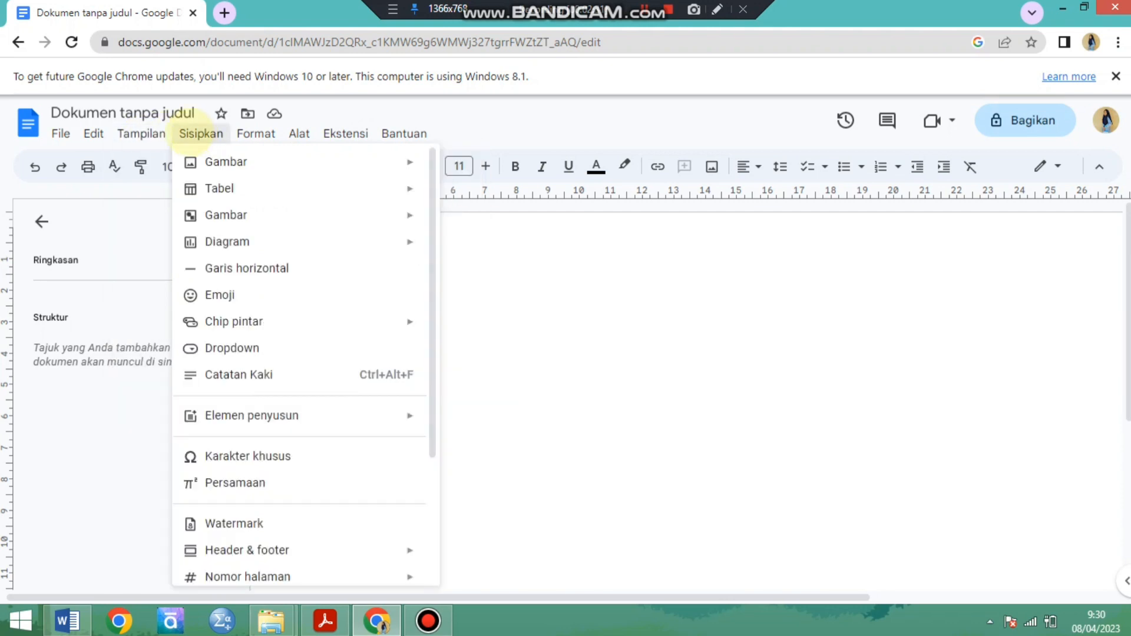
pyautogui.moveTo(89, 121)
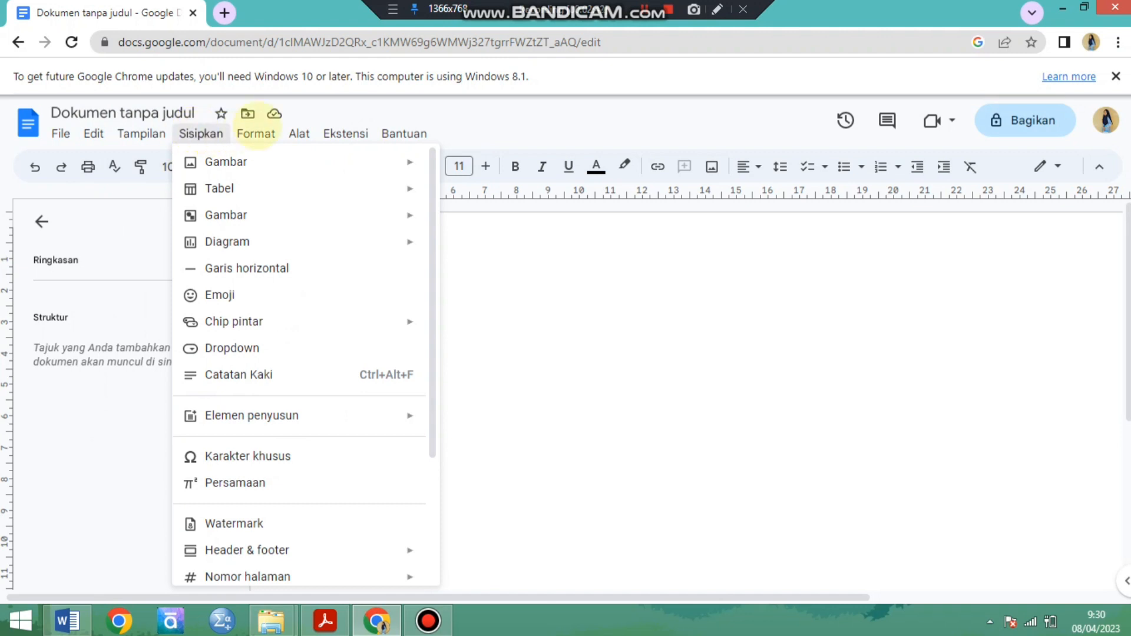
pyautogui.moveTo(256, 133)
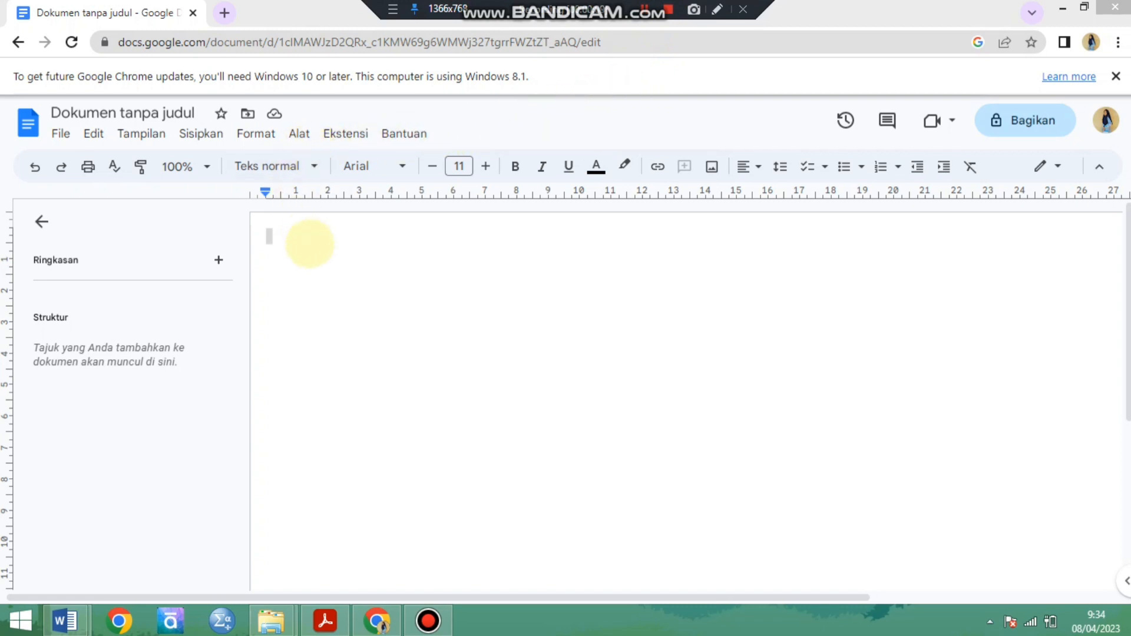
# Place the text cursor in the blank page and format the document in three columns.
pyautogui.click(266, 235)
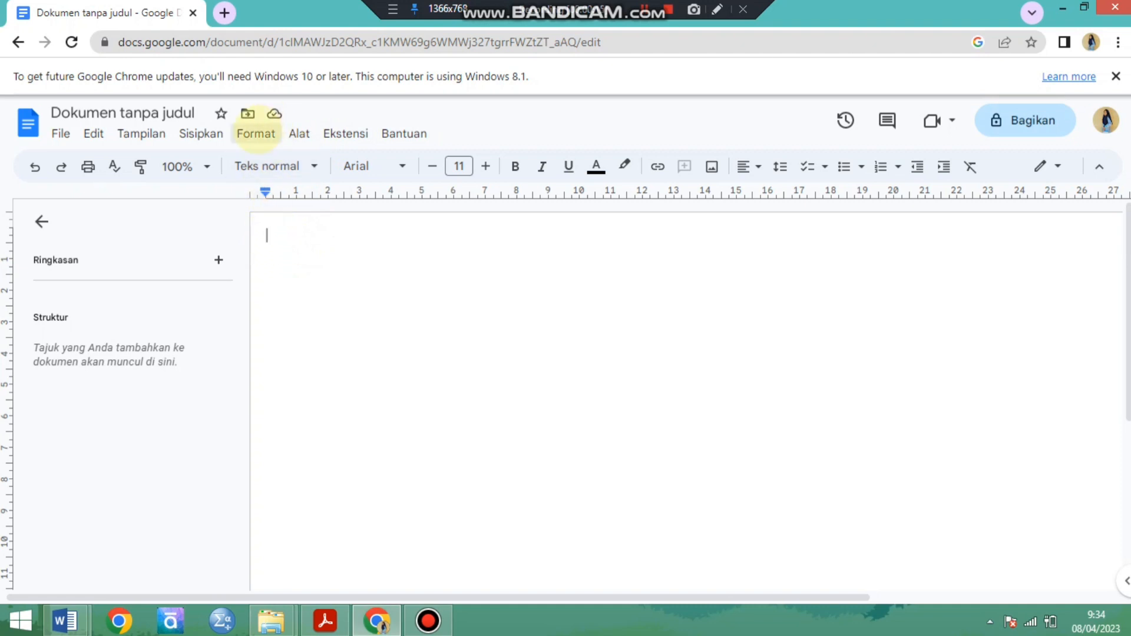
pyautogui.click(255, 132)
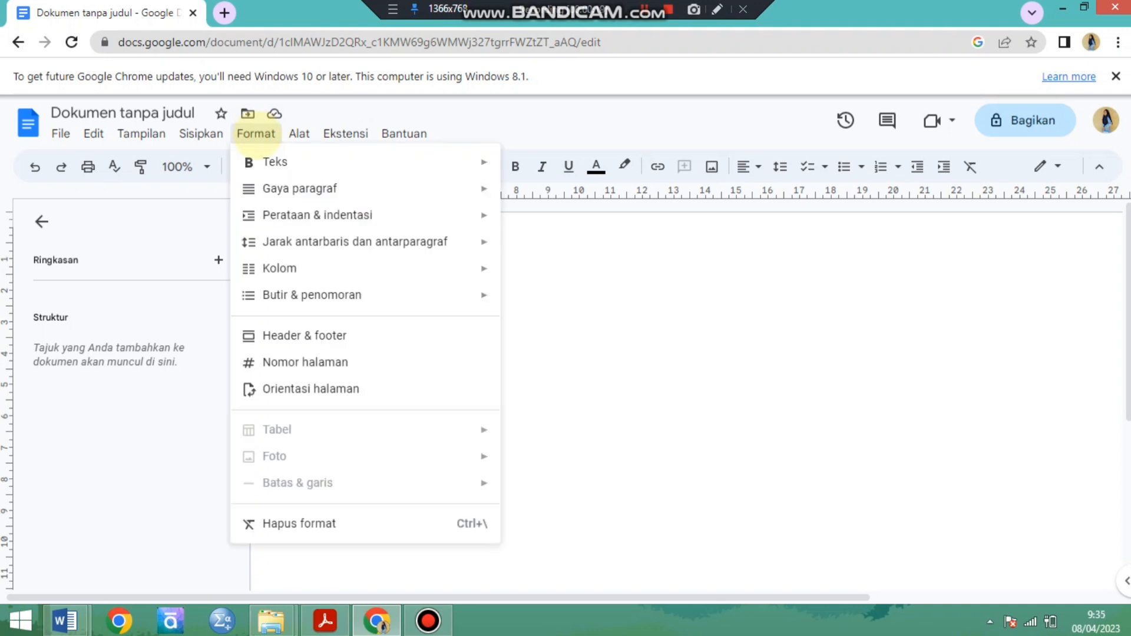
pyautogui.moveTo(383, 269)
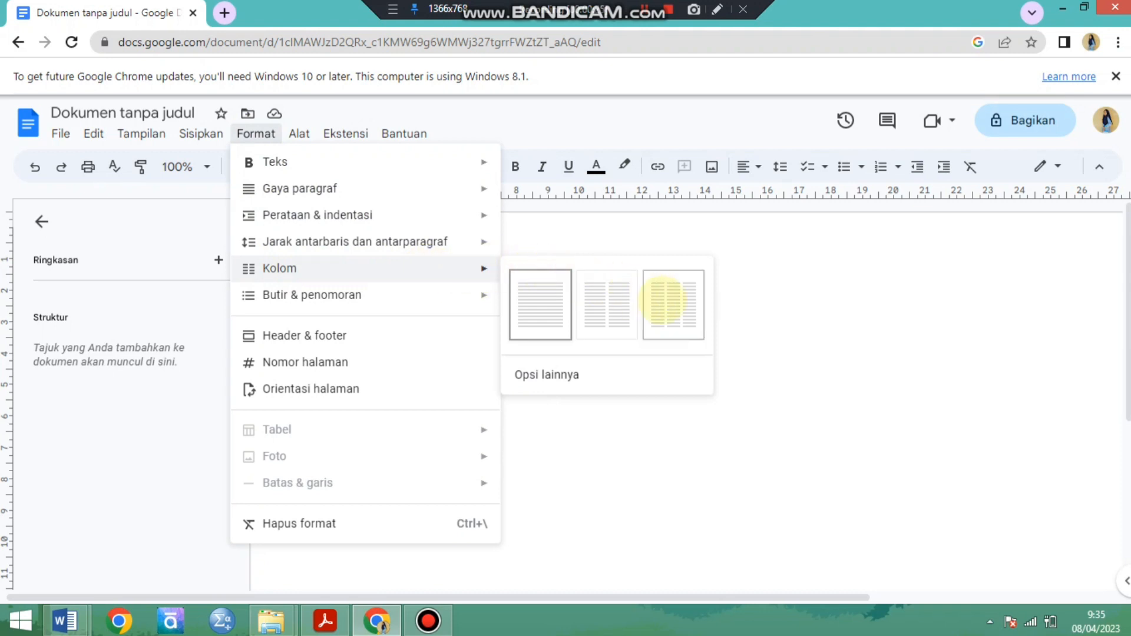
pyautogui.click(664, 300)
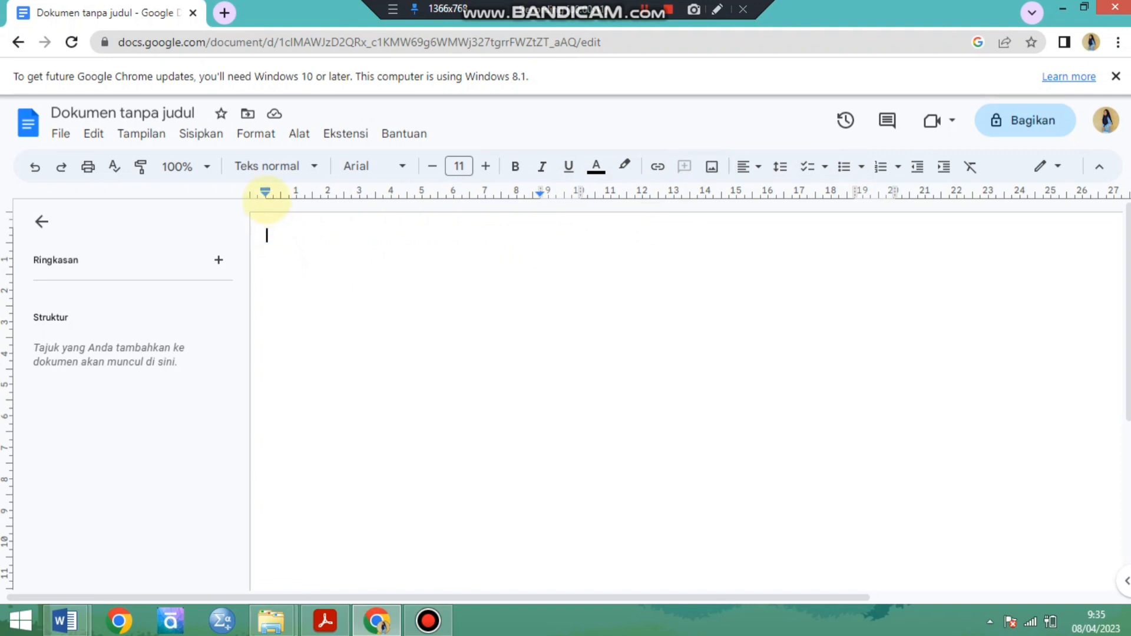
# Set the spacing between the columns to 1.5 cm in the additional column options and apply it.
pyautogui.click(257, 132)
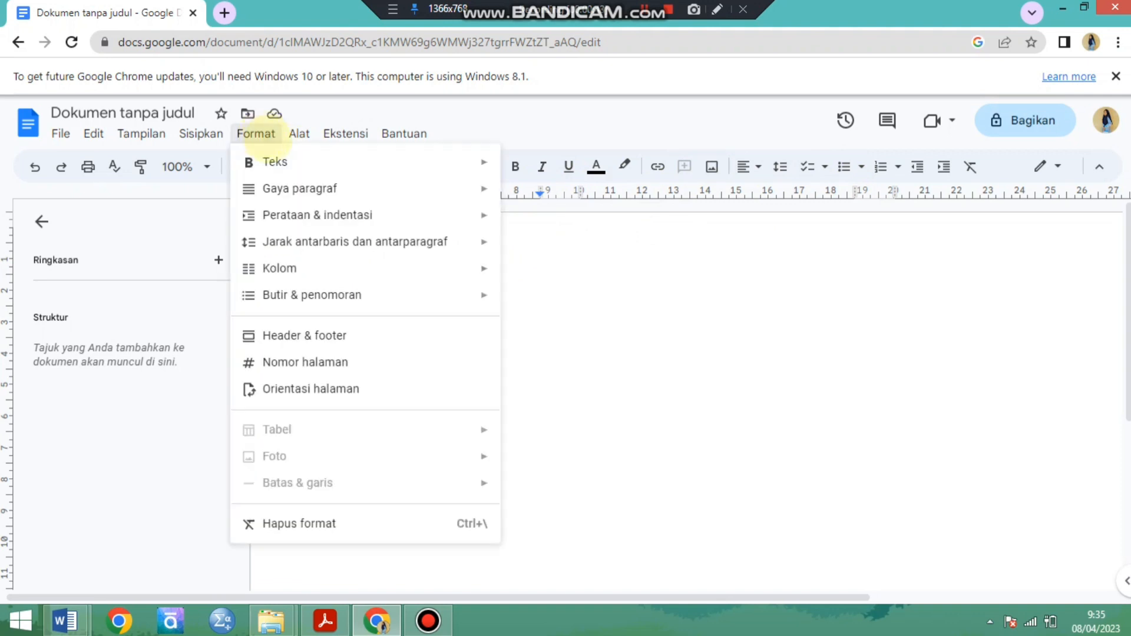
pyautogui.moveTo(320, 269)
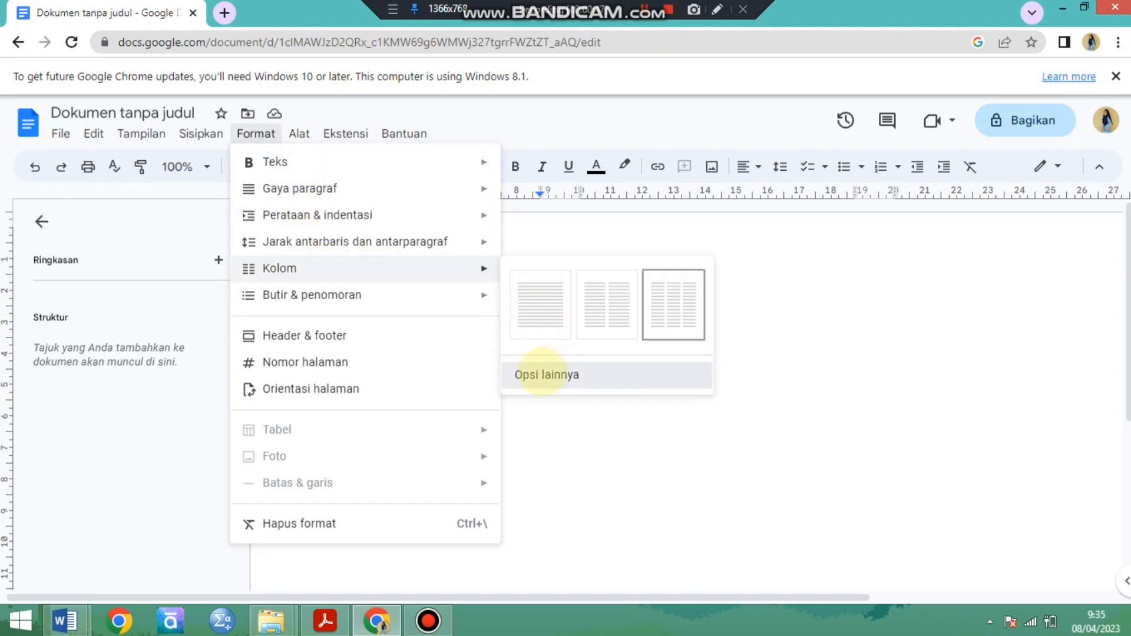
pyautogui.click(543, 373)
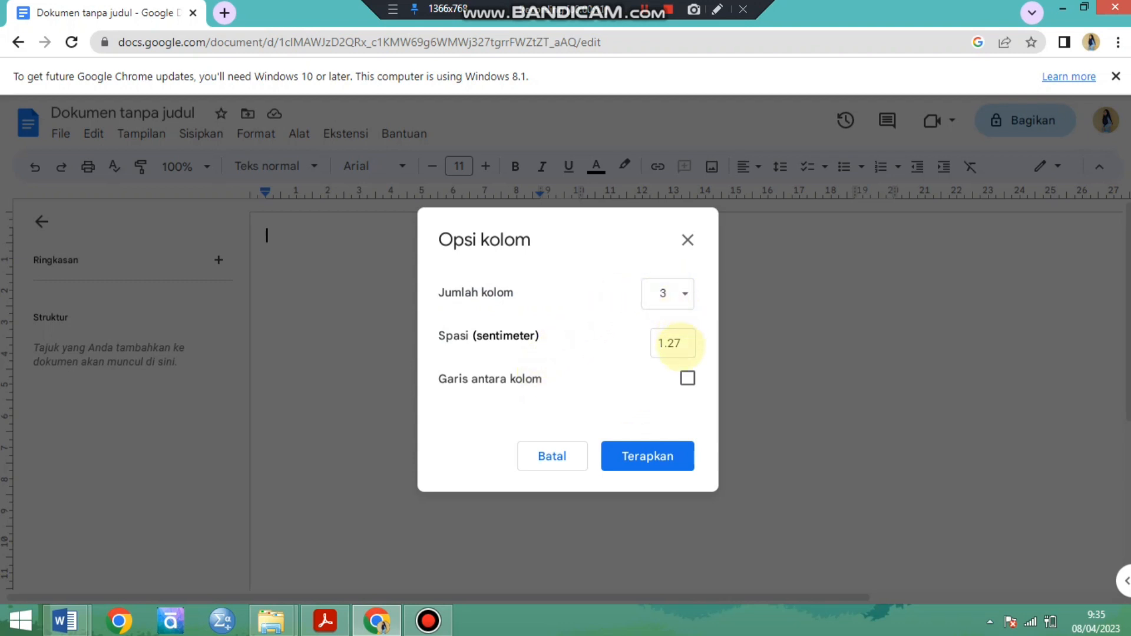
pyautogui.doubleClick(681, 343)
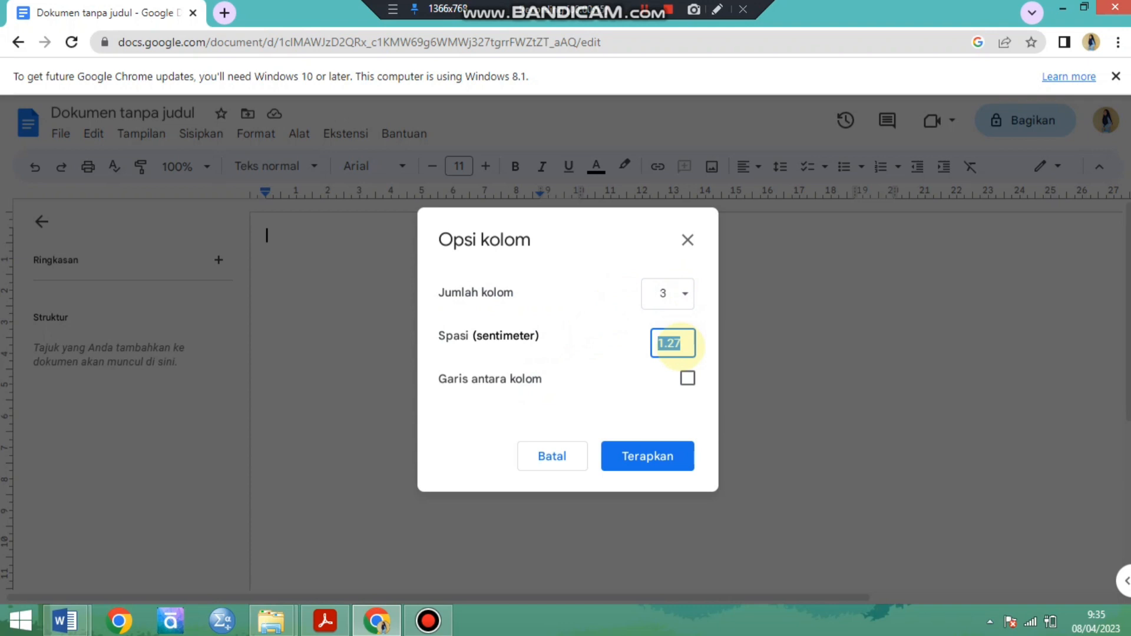
pyautogui.write('1.5')
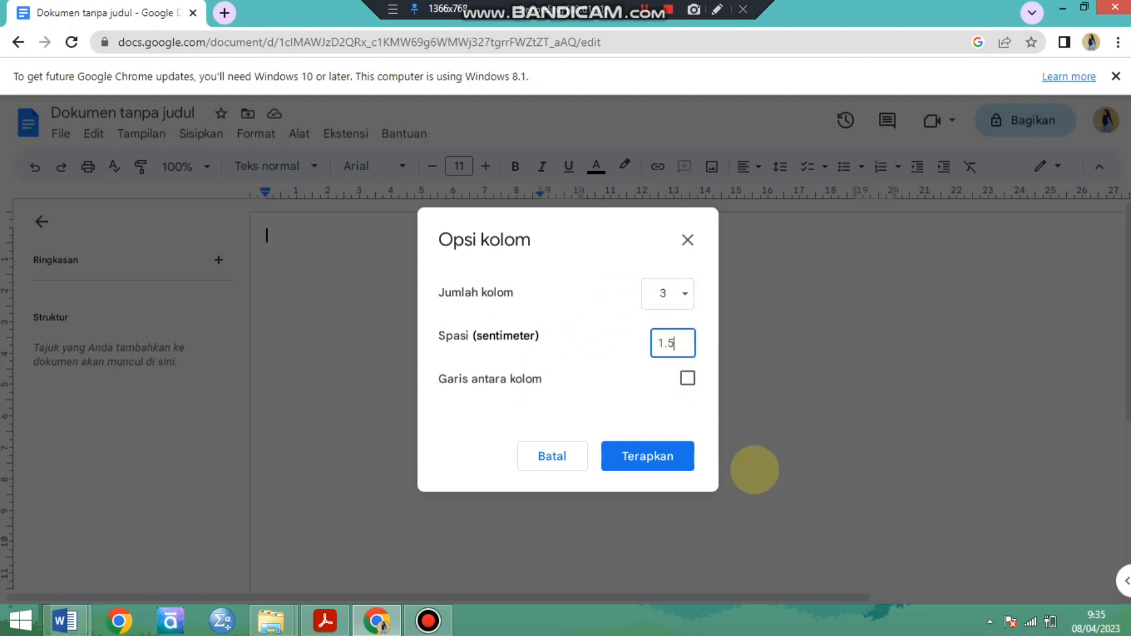
pyautogui.click(678, 456)
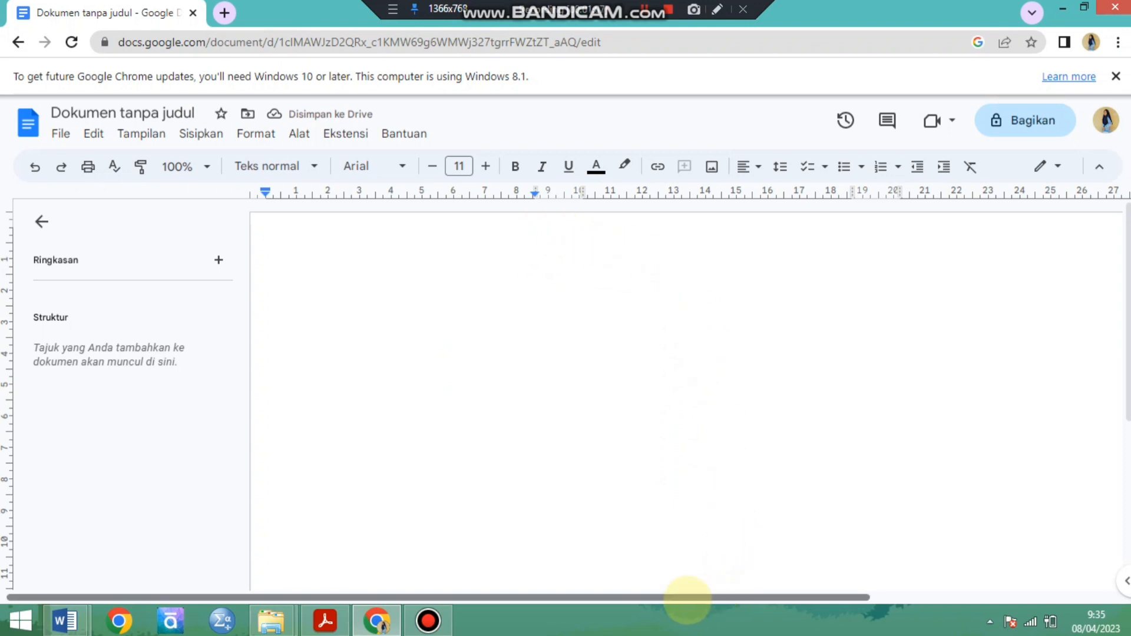
# Switch to the Word document "BA 1.1" containing the Pola Bilangan material.
pyautogui.moveTo(676, 598); pyautogui.dragTo(765, 598)
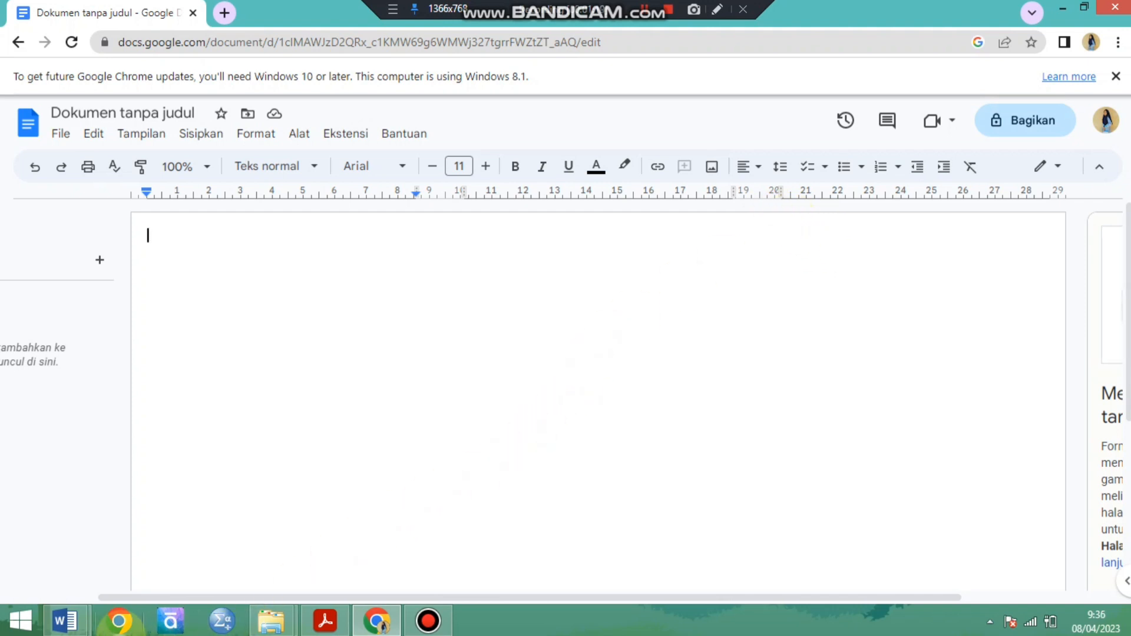
pyautogui.moveTo(69, 616)
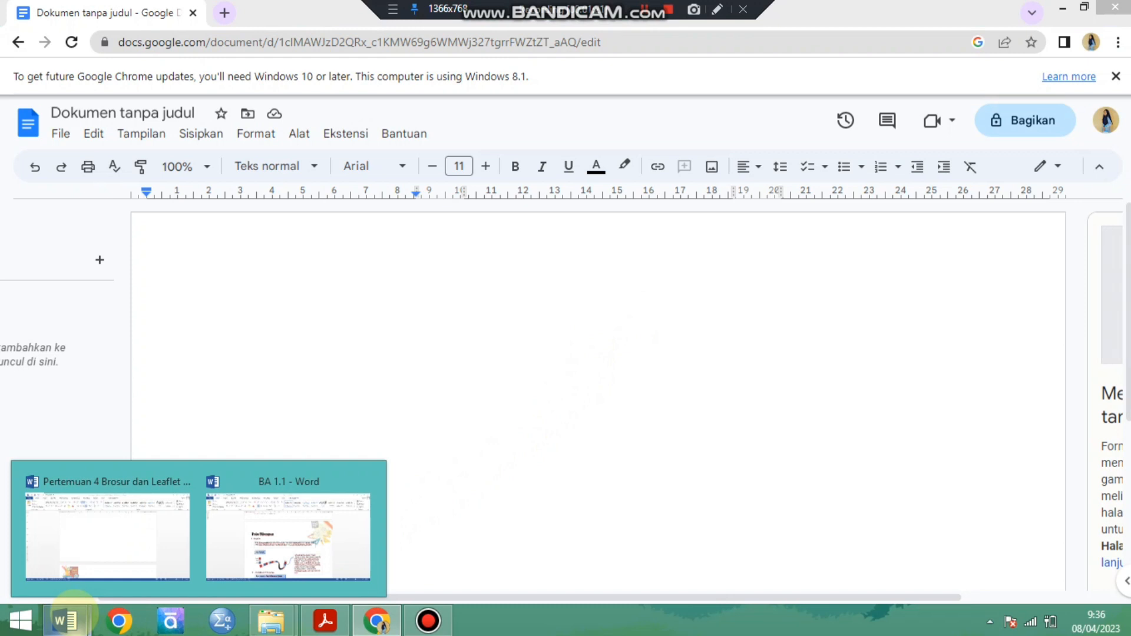
pyautogui.click(233, 540)
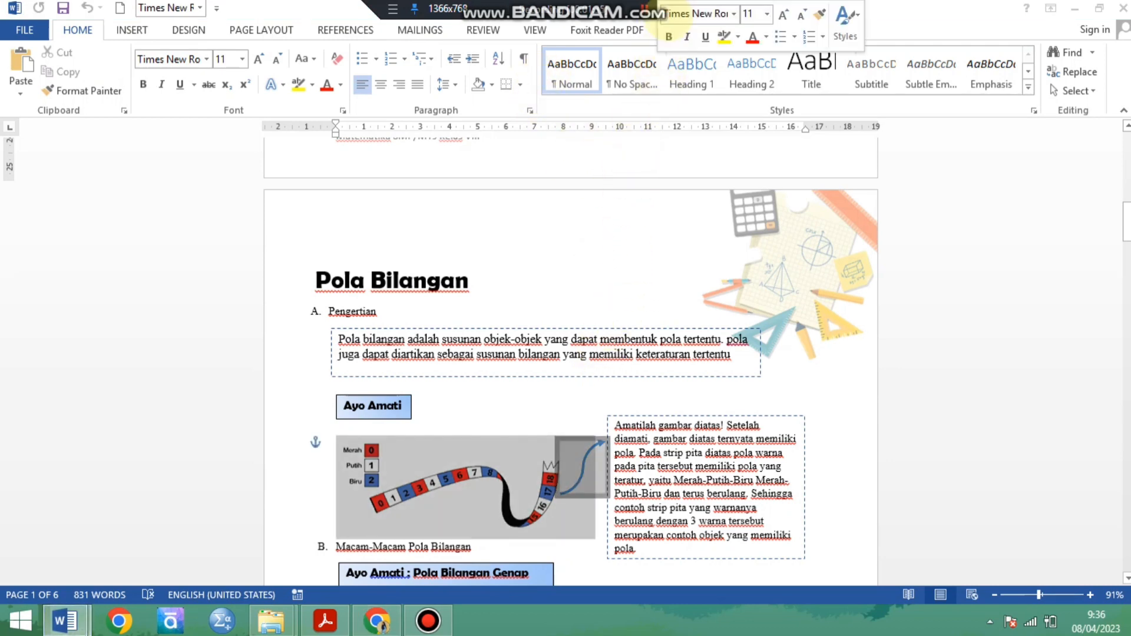
pyautogui.scroll(2, 621, 56)
pyautogui.scroll(-9, 668, 11)
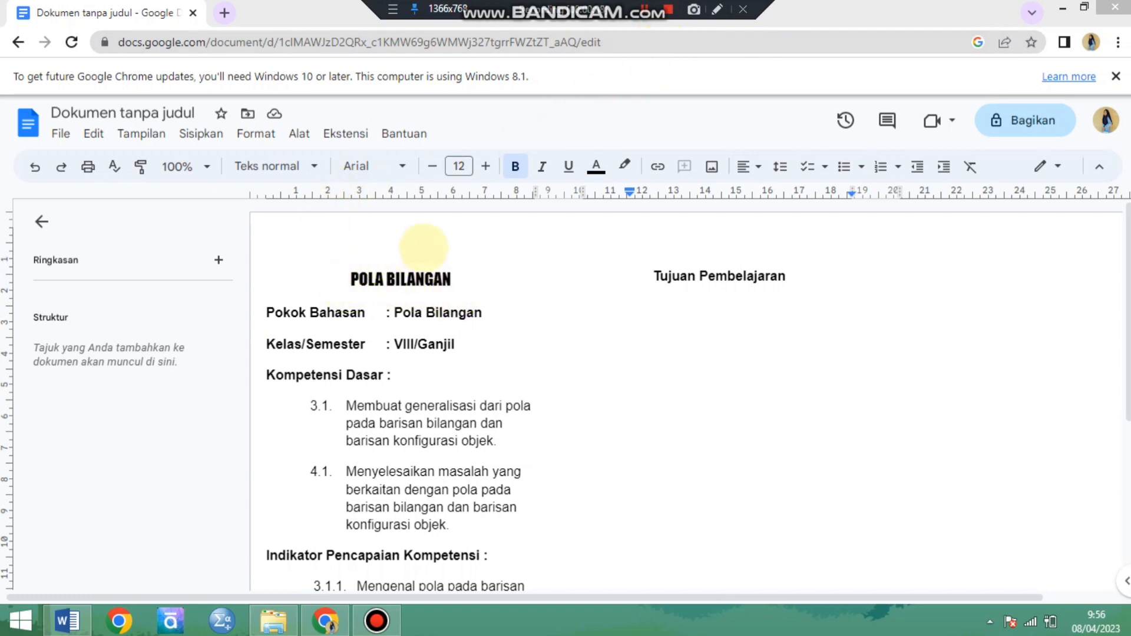
# Place the text cursor below the Tujuan Pembelajaran heading and switch to the objectives list in the Word document "BA 1.1".
pyautogui.click(717, 299)
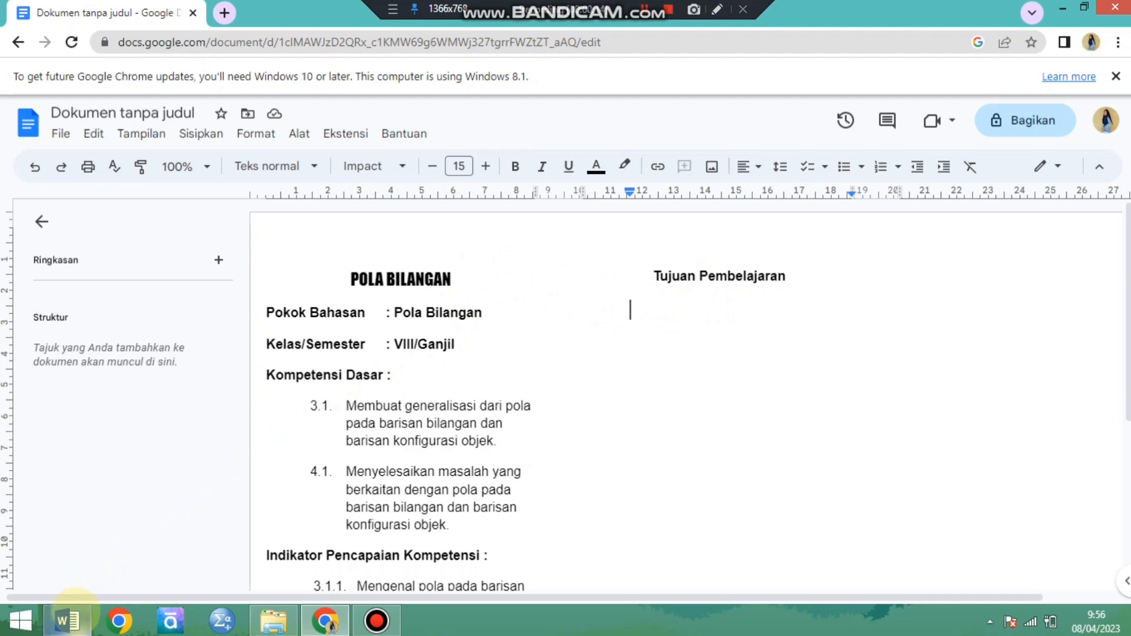
pyautogui.click(71, 618)
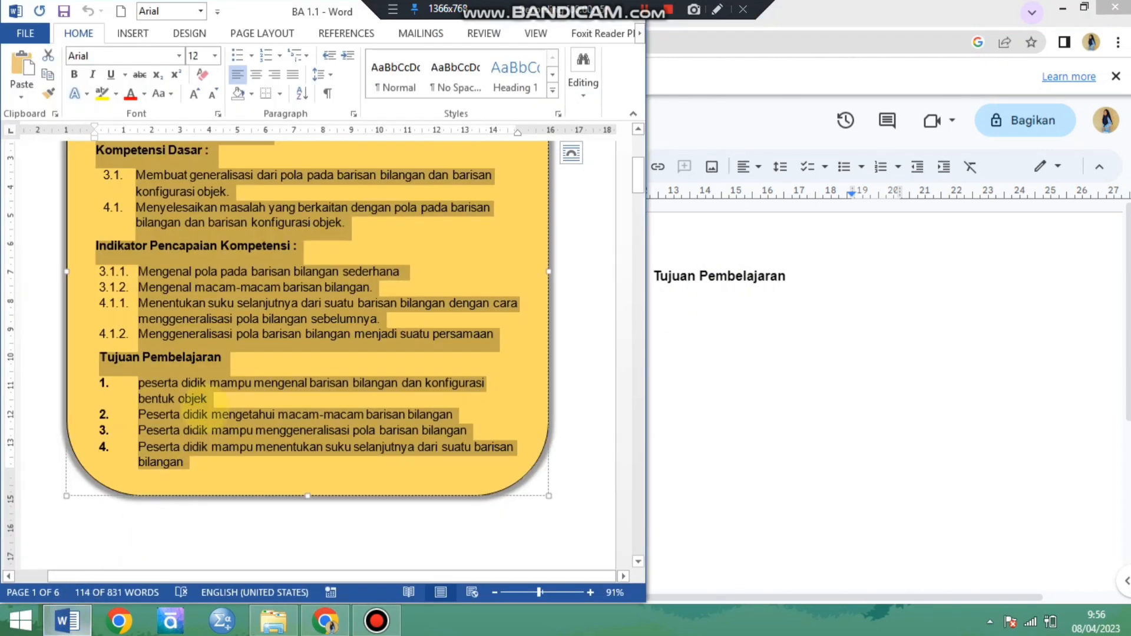
pyautogui.click(141, 382)
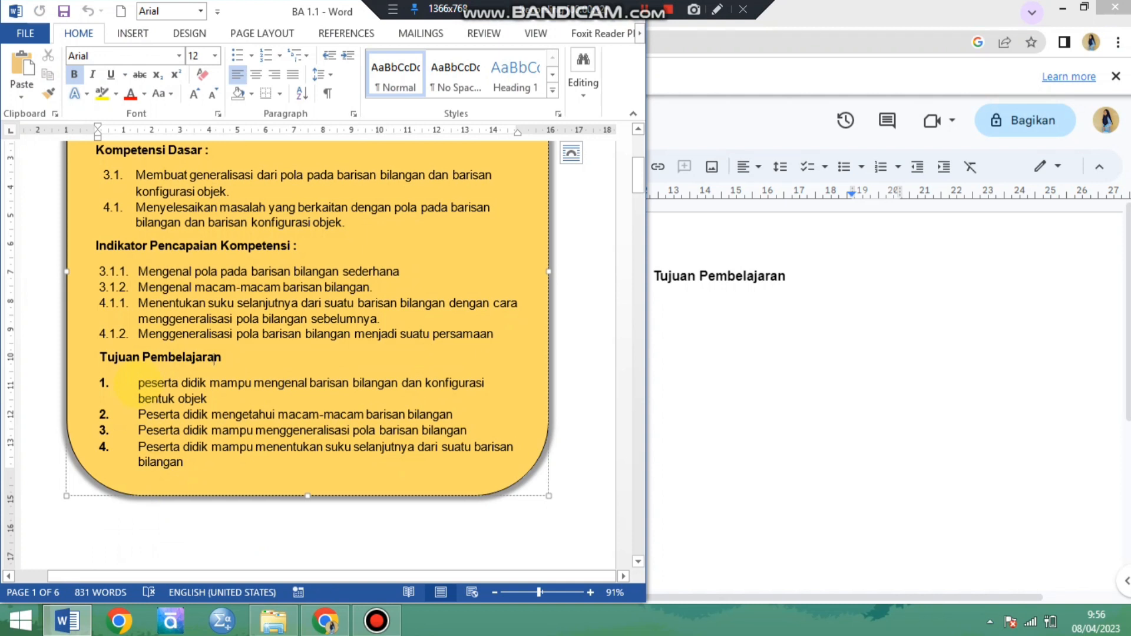
pyautogui.moveTo(139, 383); pyautogui.dragTo(184, 462)
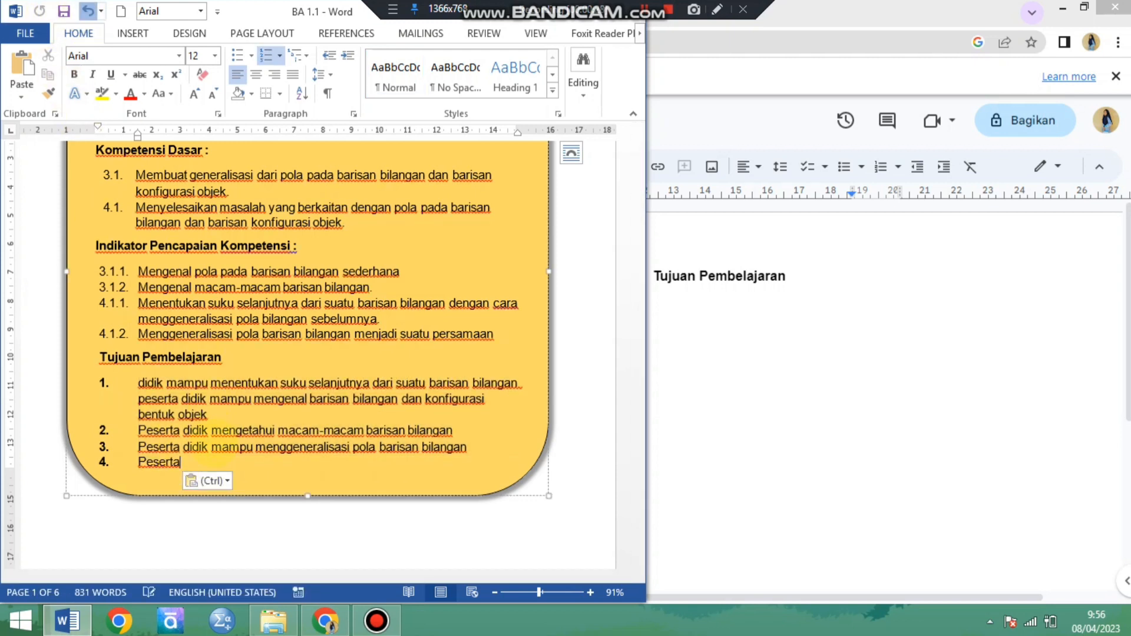
pyautogui.click(89, 11)
pyautogui.click(145, 391)
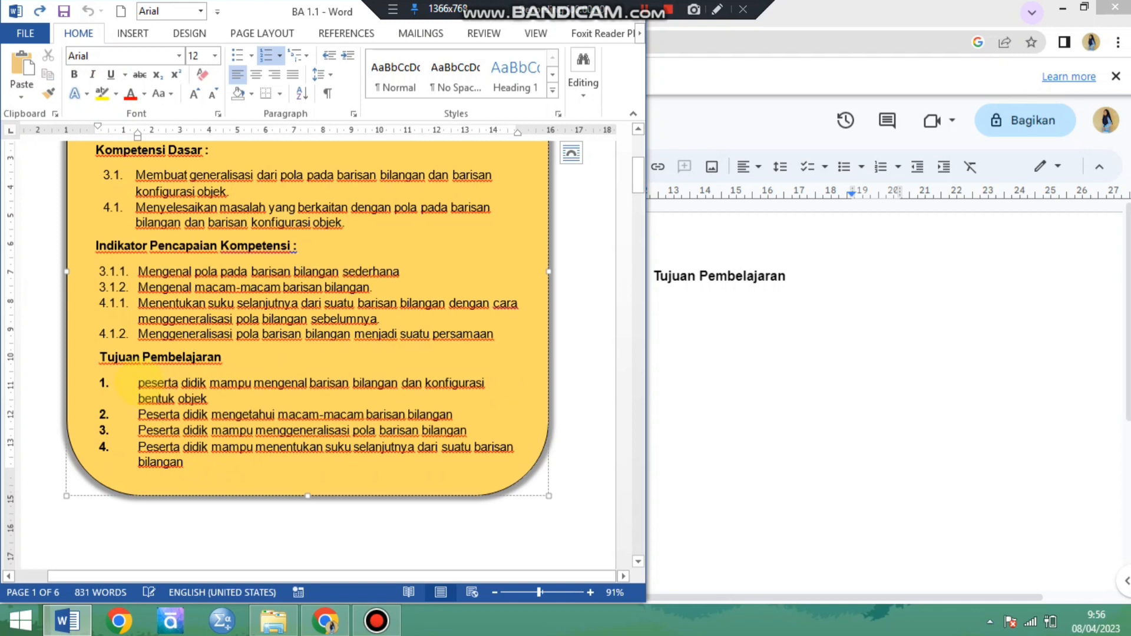
# Copy the four numbered learning objectives from Word and paste them under the Tujuan Pembelajaran heading in the Google Docs document.
pyautogui.moveTo(137, 383); pyautogui.dragTo(175, 469)
pyautogui.hotkey('ctrl', 'c')
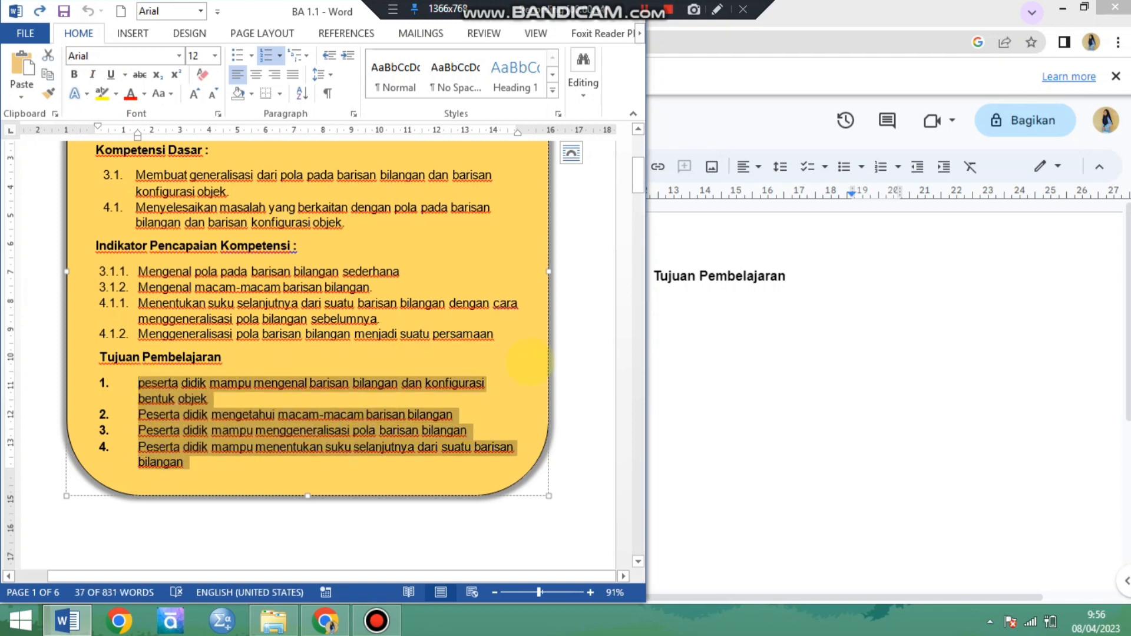
pyautogui.click(669, 307)
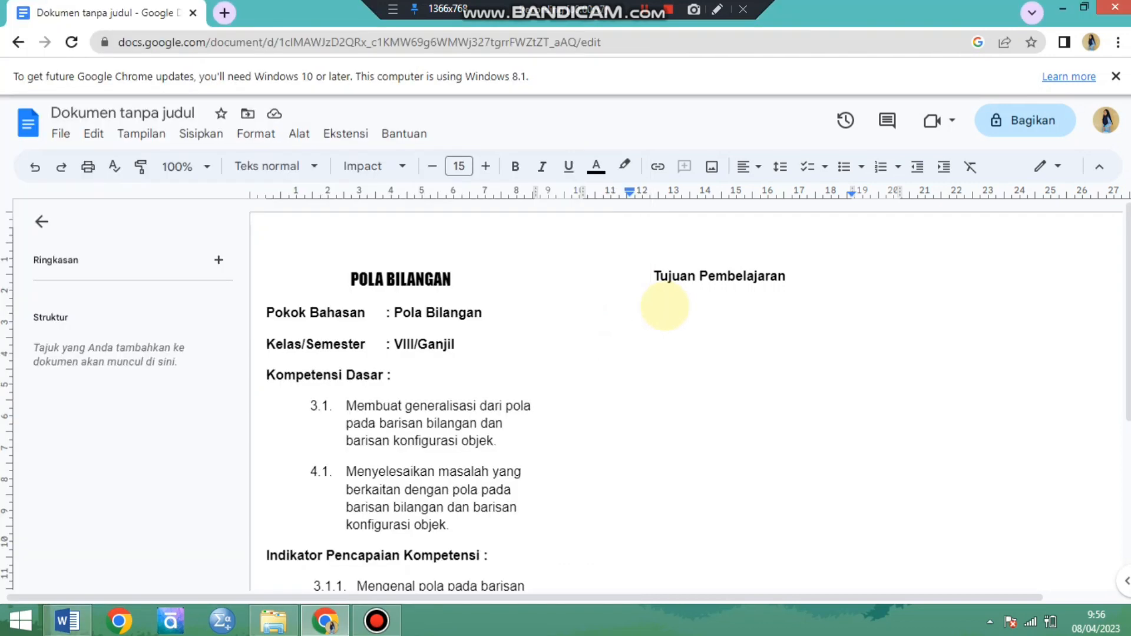
pyautogui.hotkey('ctrl', 'v')
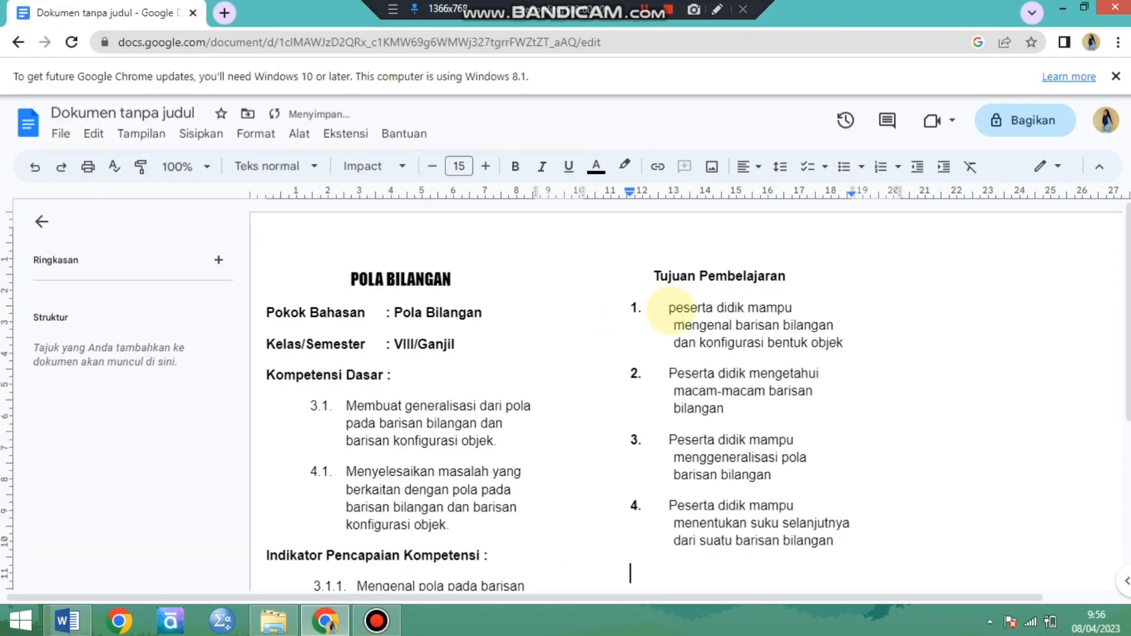
# Review the pasted objectives and look through the Pola Bilangan section of the Word document for the next material.
pyautogui.scroll(-2, 666, 378)
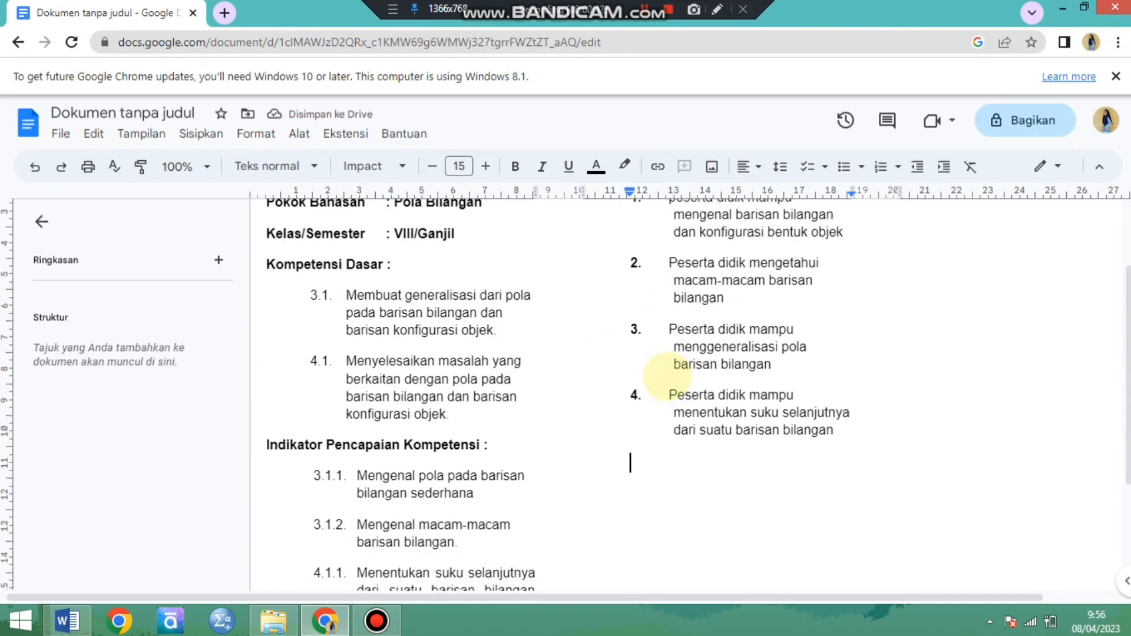
pyautogui.scroll(1, 667, 376)
pyautogui.scroll(-2, 660, 406)
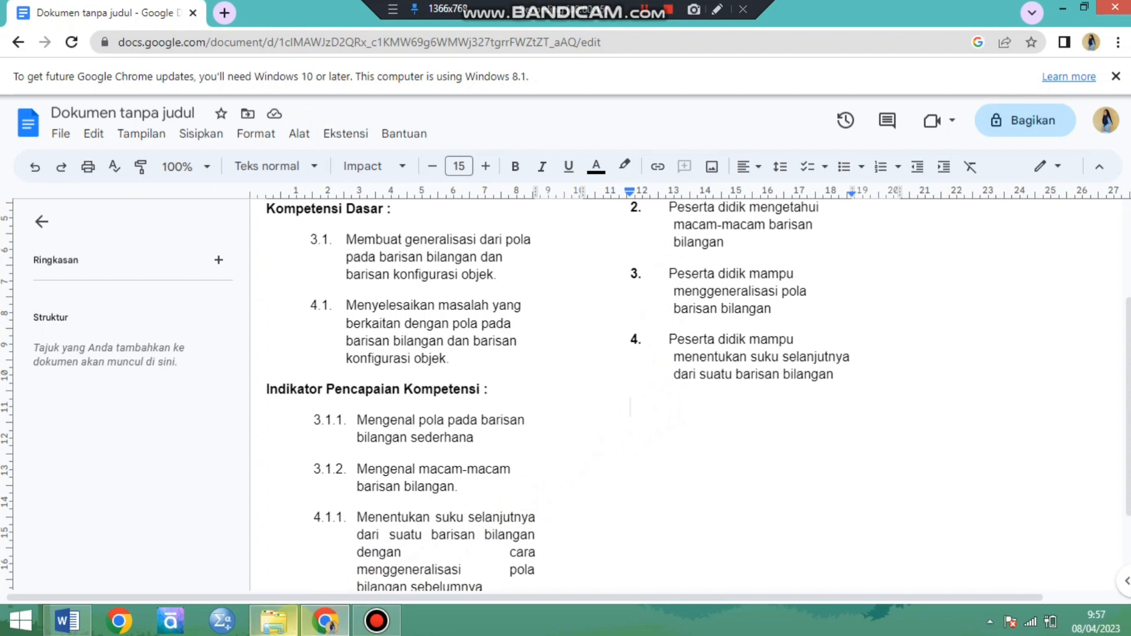
pyautogui.moveTo(68, 619)
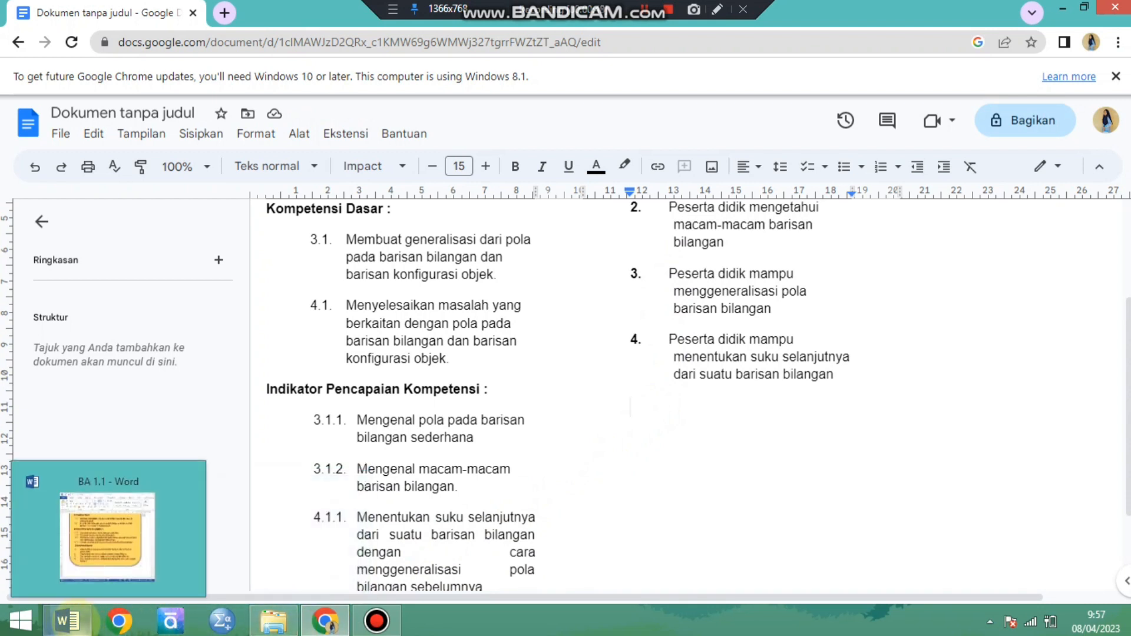
pyautogui.scroll(2, 757, 286)
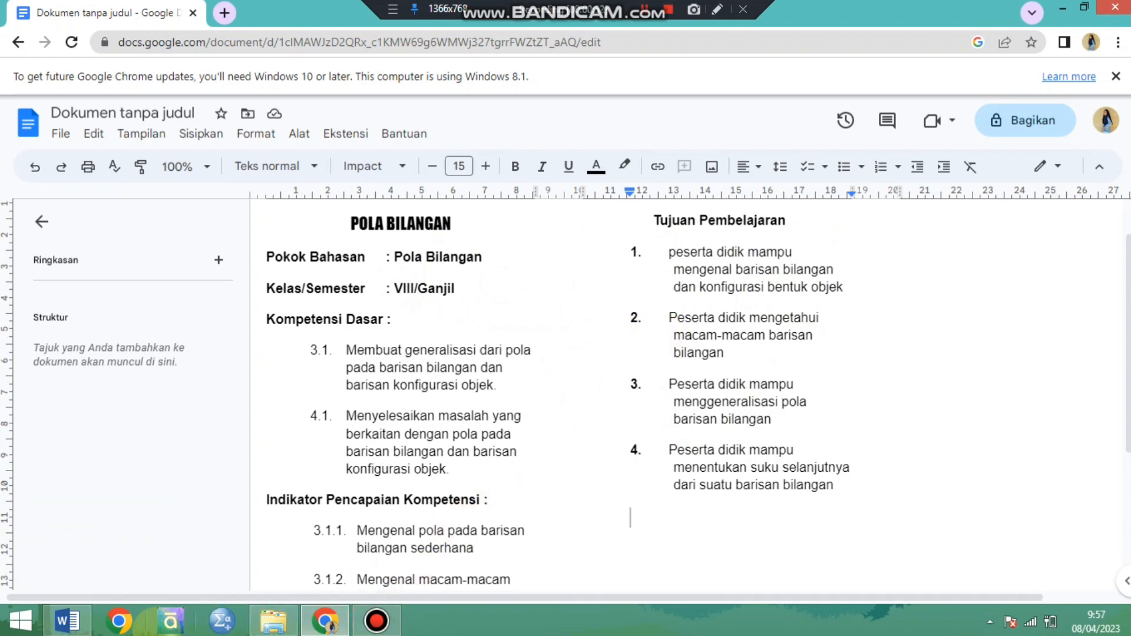
pyautogui.moveTo(274, 616)
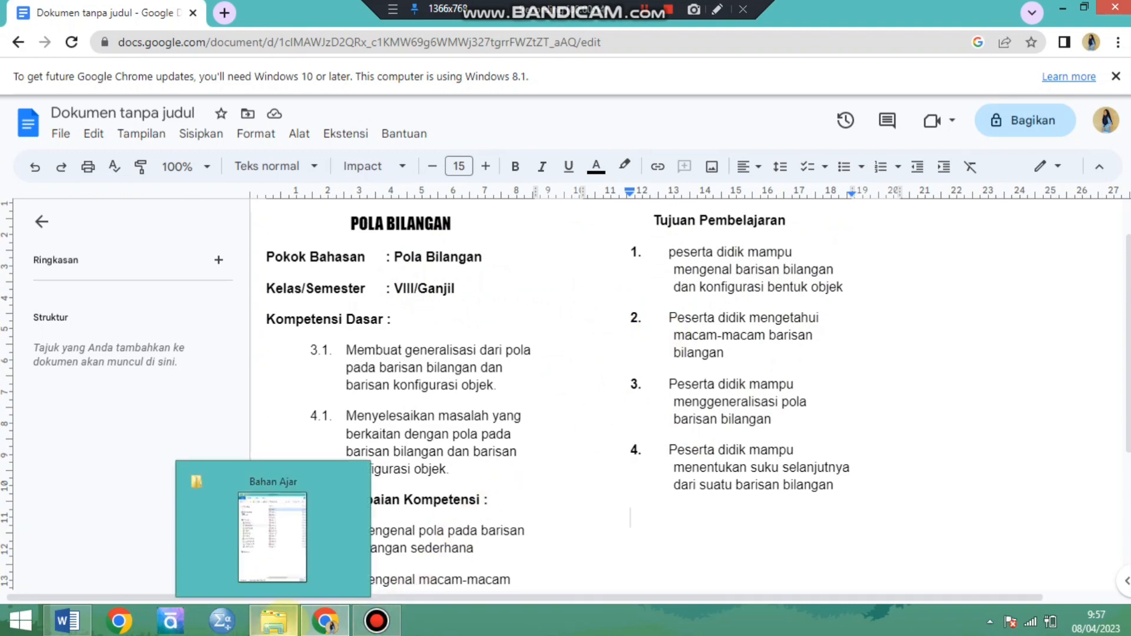
pyautogui.click(67, 621)
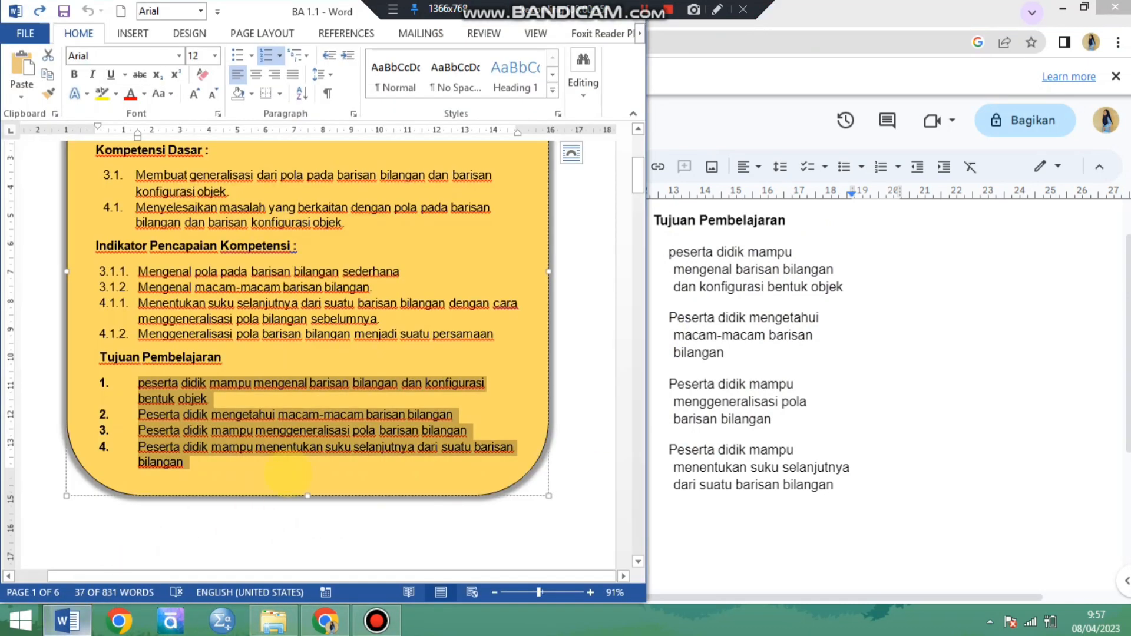
pyautogui.scroll(-10, 442, 459)
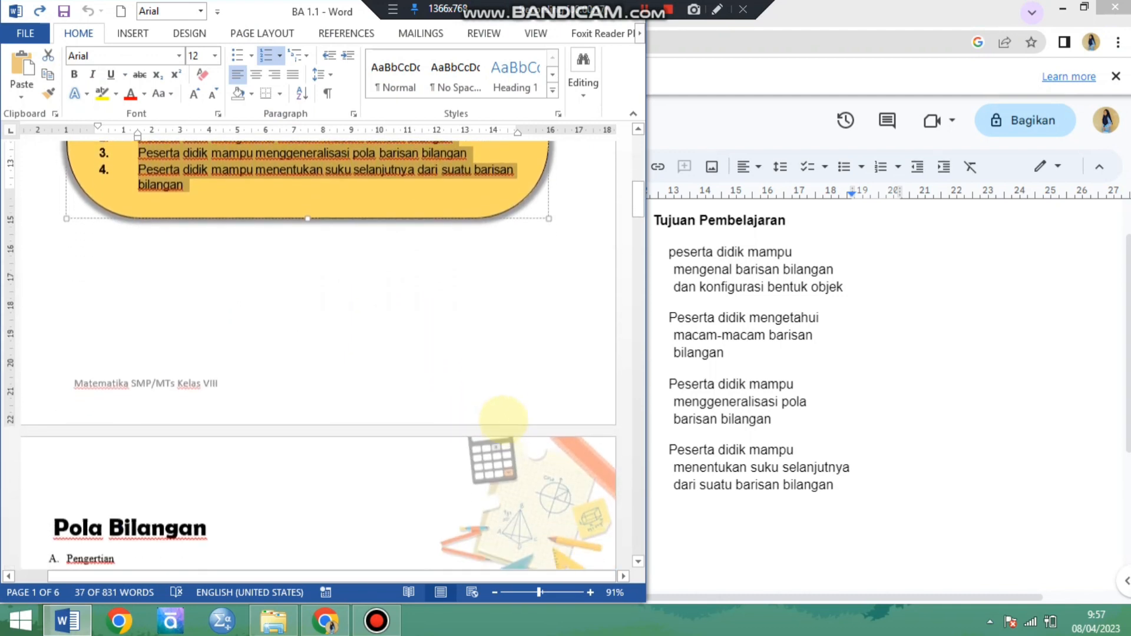
pyautogui.scroll(-10, 601, 467)
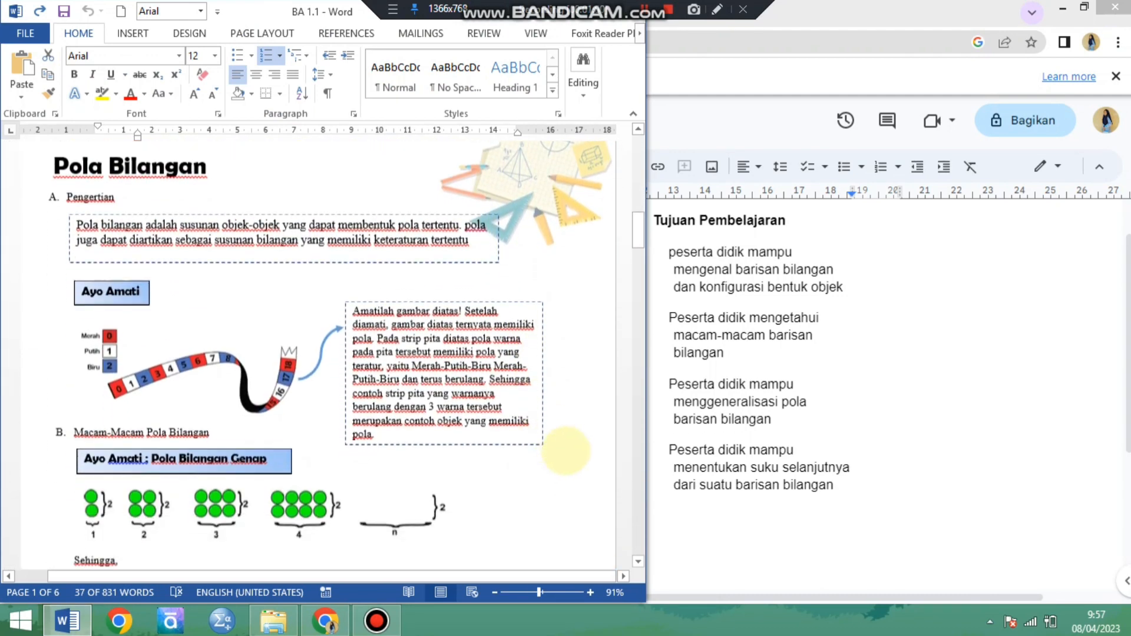
pyautogui.scroll(-2, 607, 439)
pyautogui.scroll(5, 614, 409)
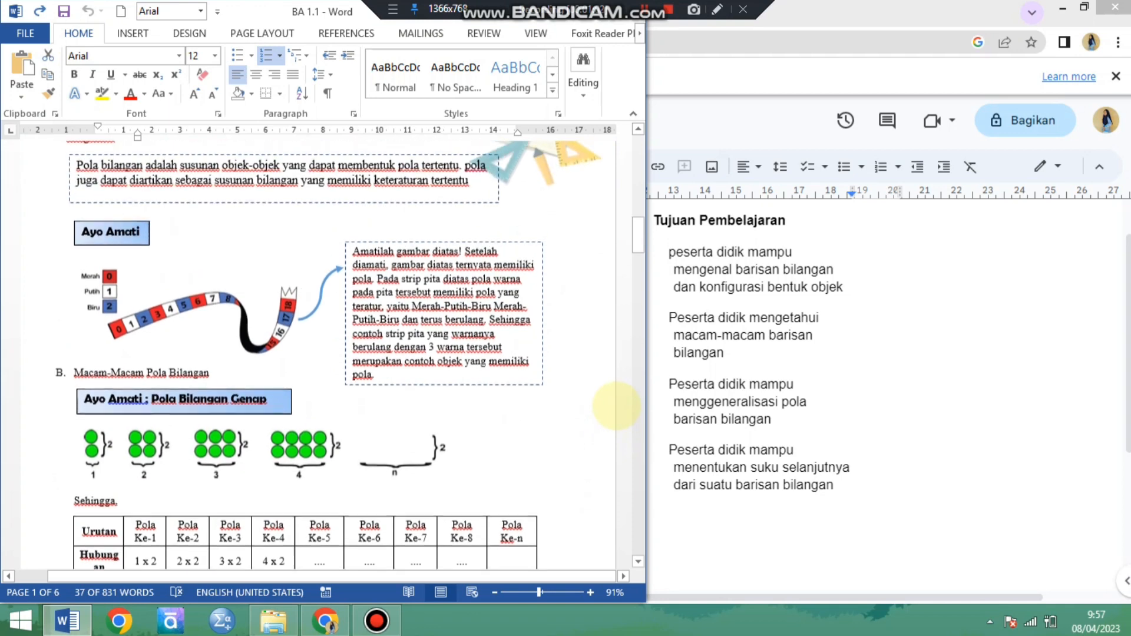
# Return to the Google Docs document and add the heading "POLA BILANGAN" below the objectives, followed by a new line.
pyautogui.click(725, 466)
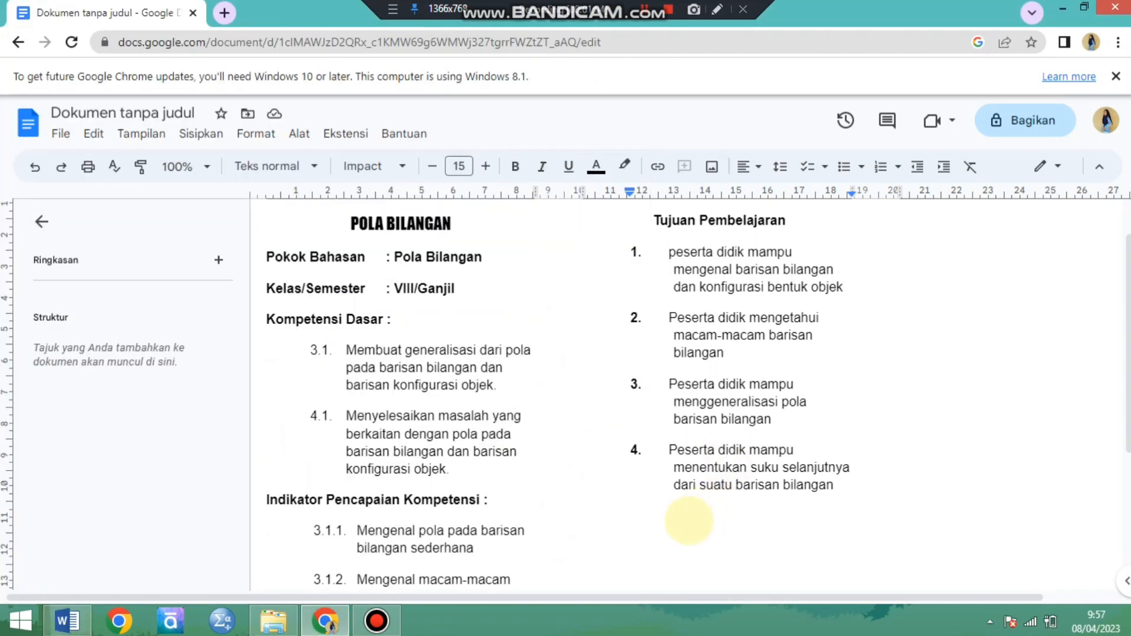
pyautogui.click(689, 521)
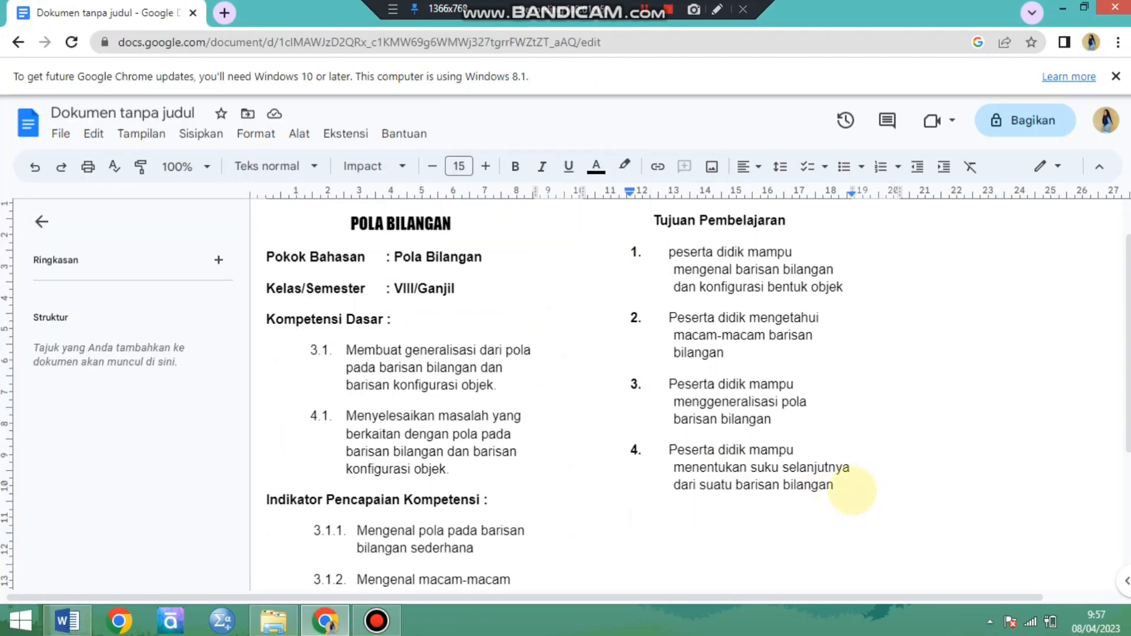
pyautogui.write('POL')
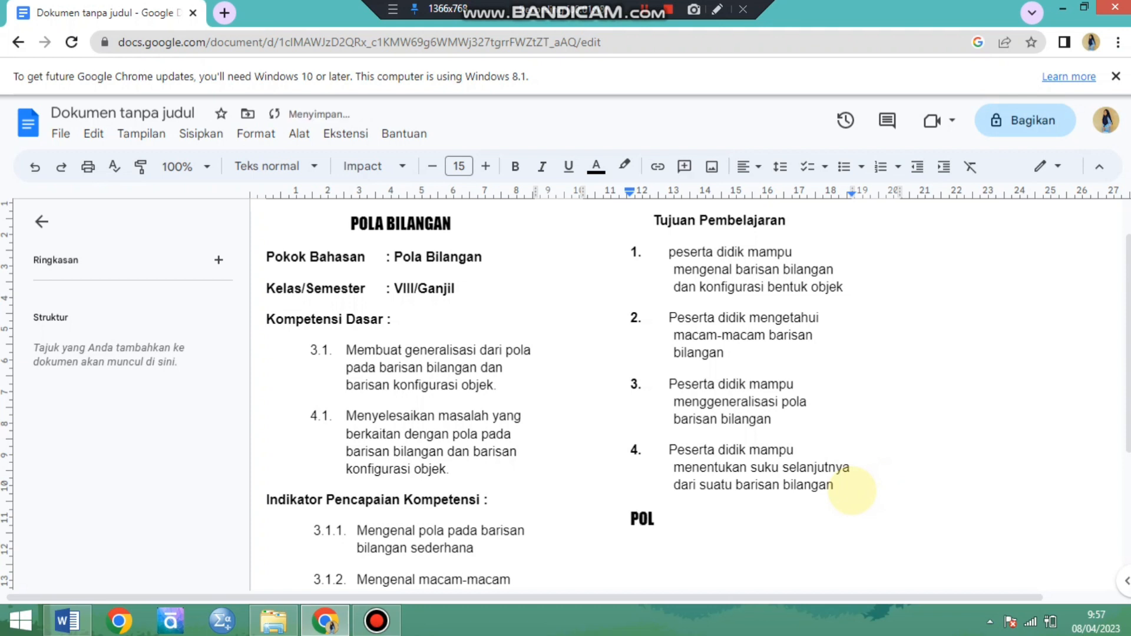
pyautogui.write('A BILANGAN')
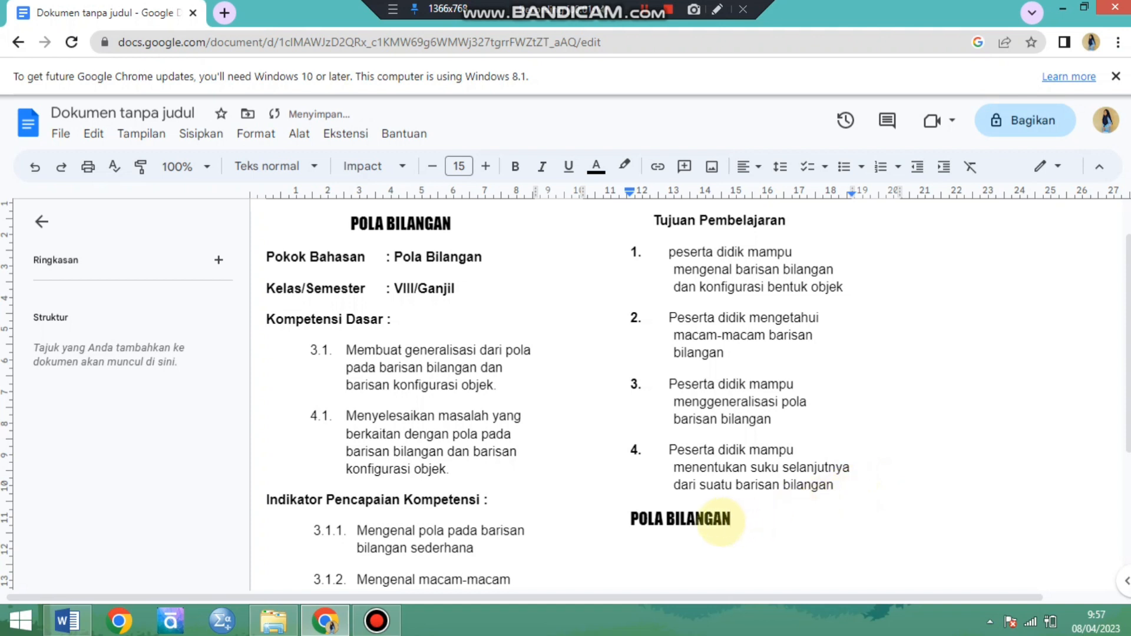
pyautogui.press('Return')
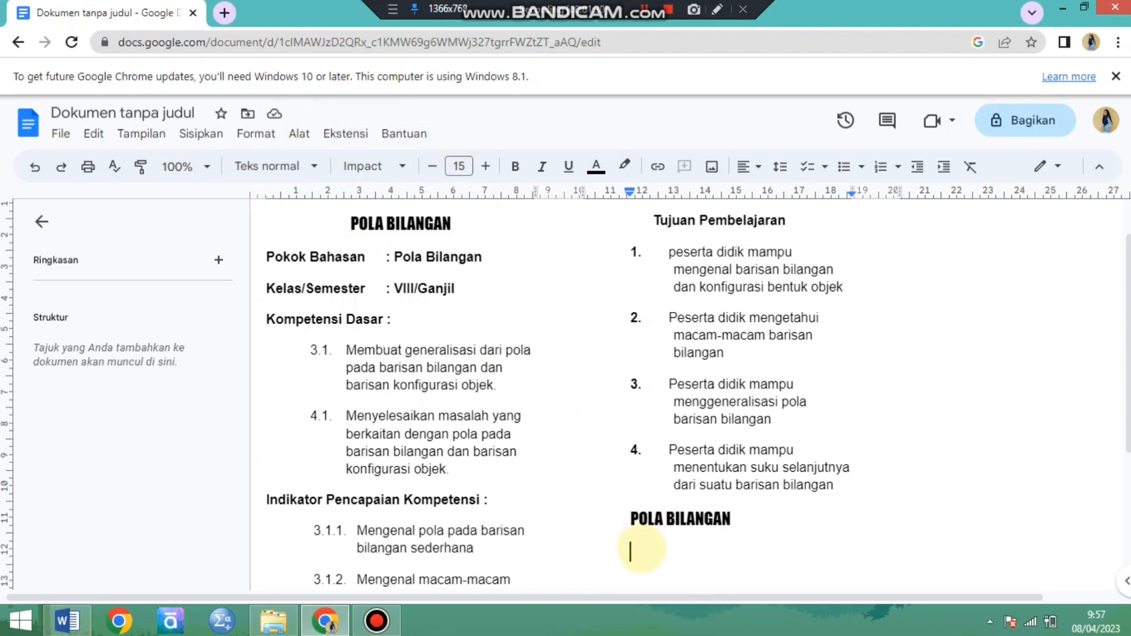
# Copy the numbered colour ribbon picture from Word, paste it under the POLA BILANGAN heading in Google Docs, and start a new line.
pyautogui.scroll(-3, 642, 545)
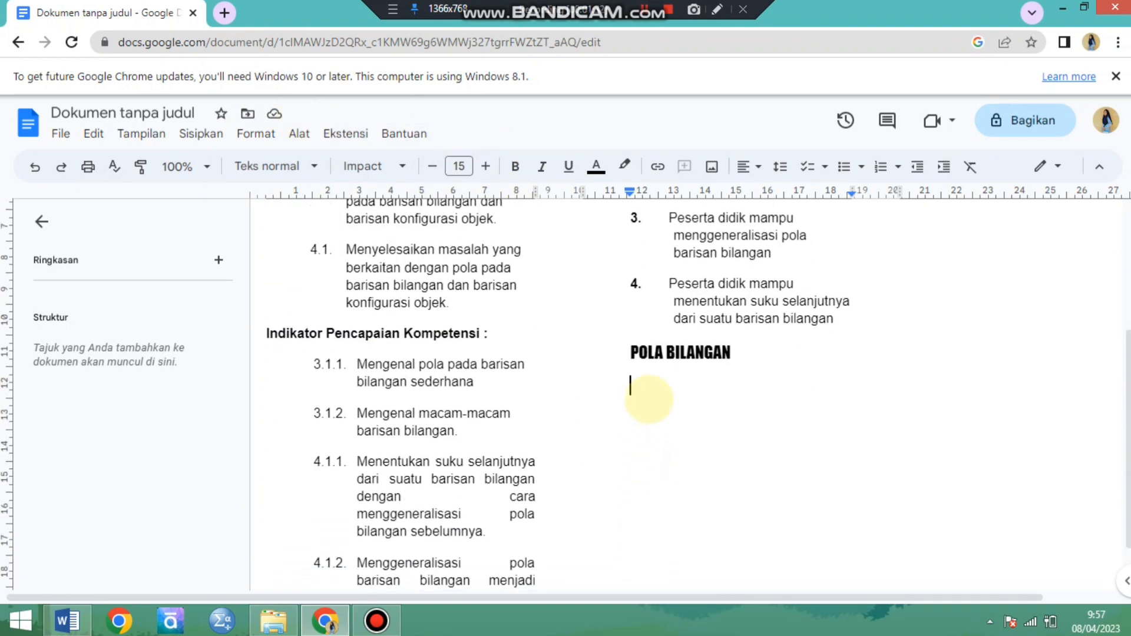
pyautogui.click(67, 621)
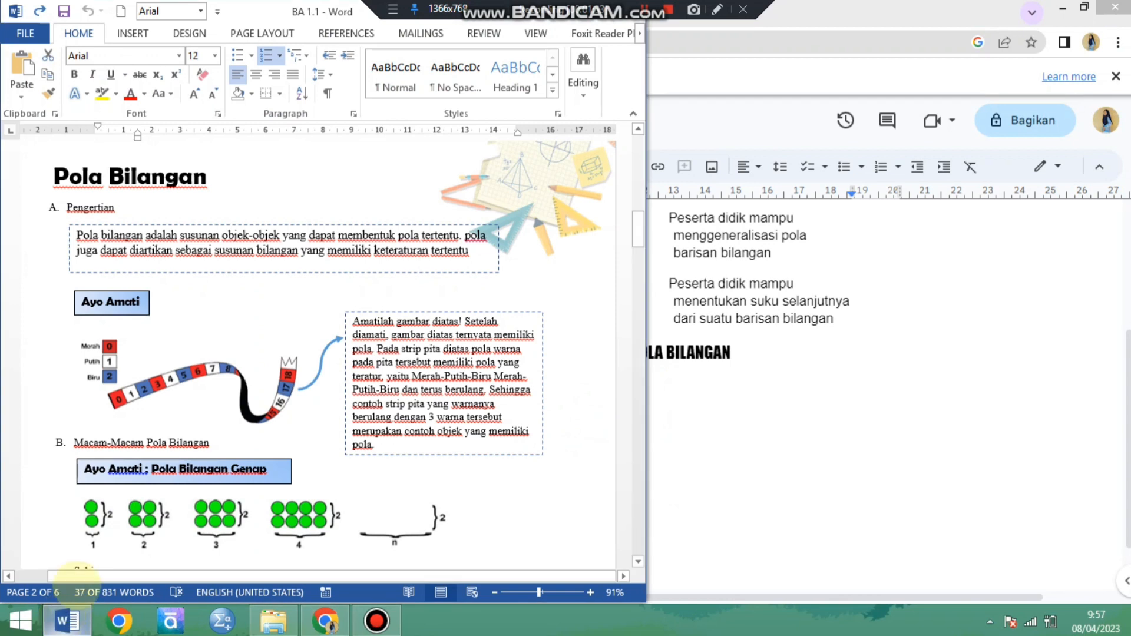
pyautogui.click(259, 394)
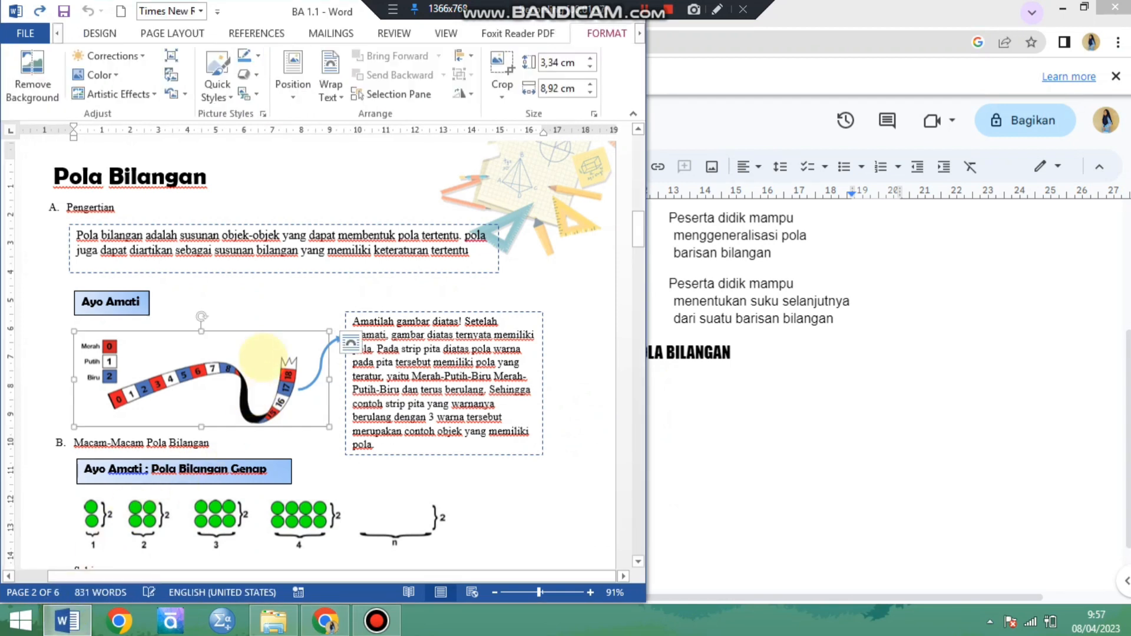
pyautogui.click(678, 394)
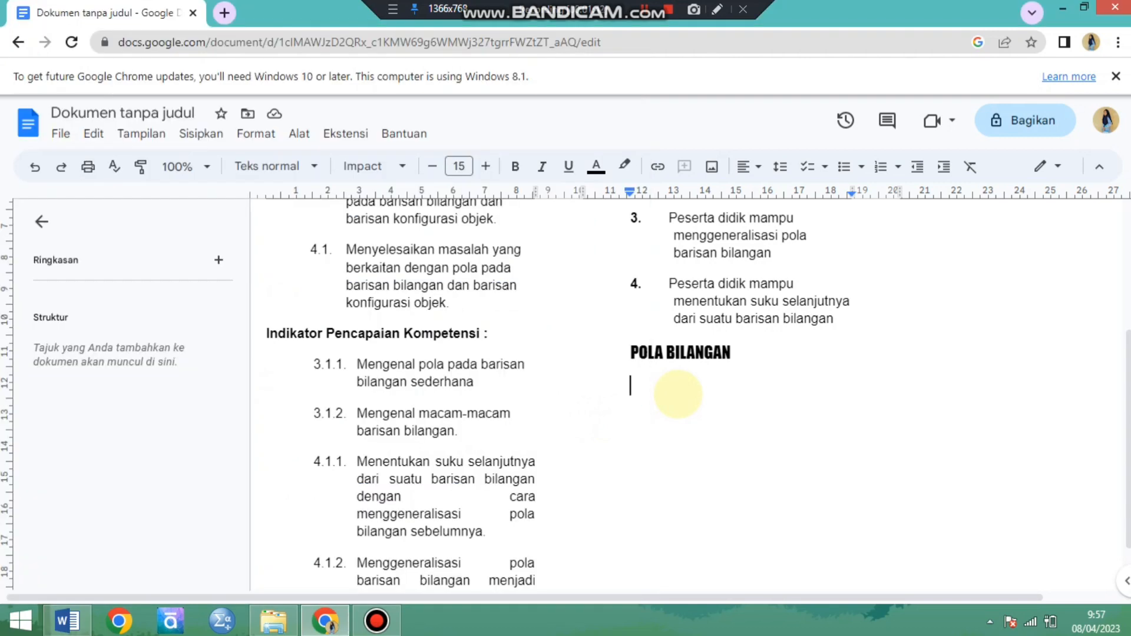
pyautogui.hotkey('ctrl', 'v')
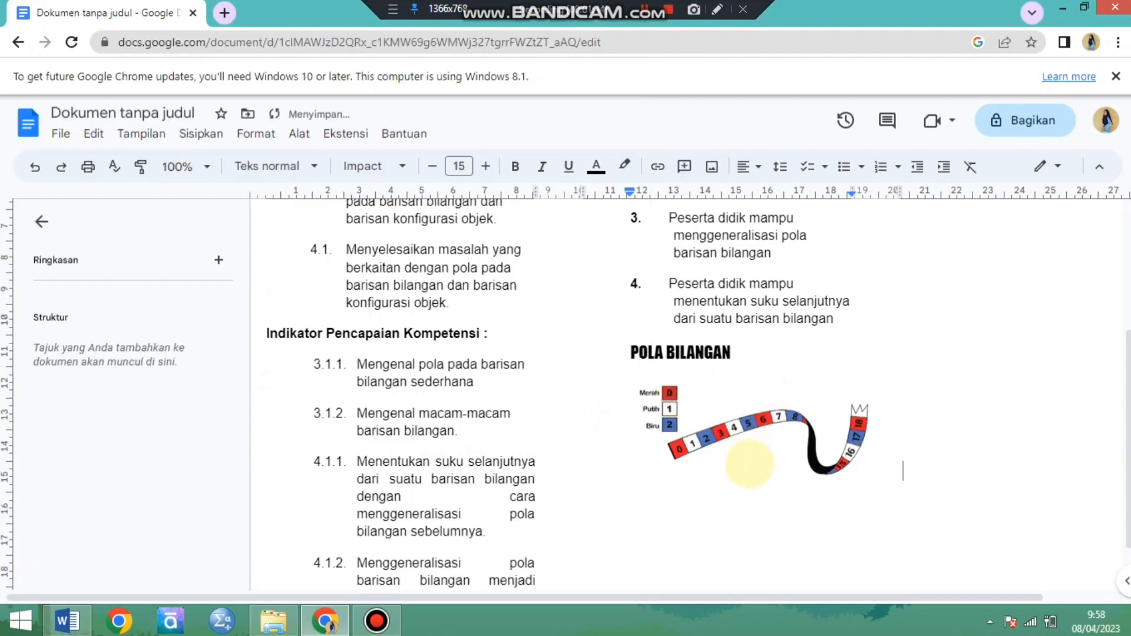
pyautogui.press('Return')
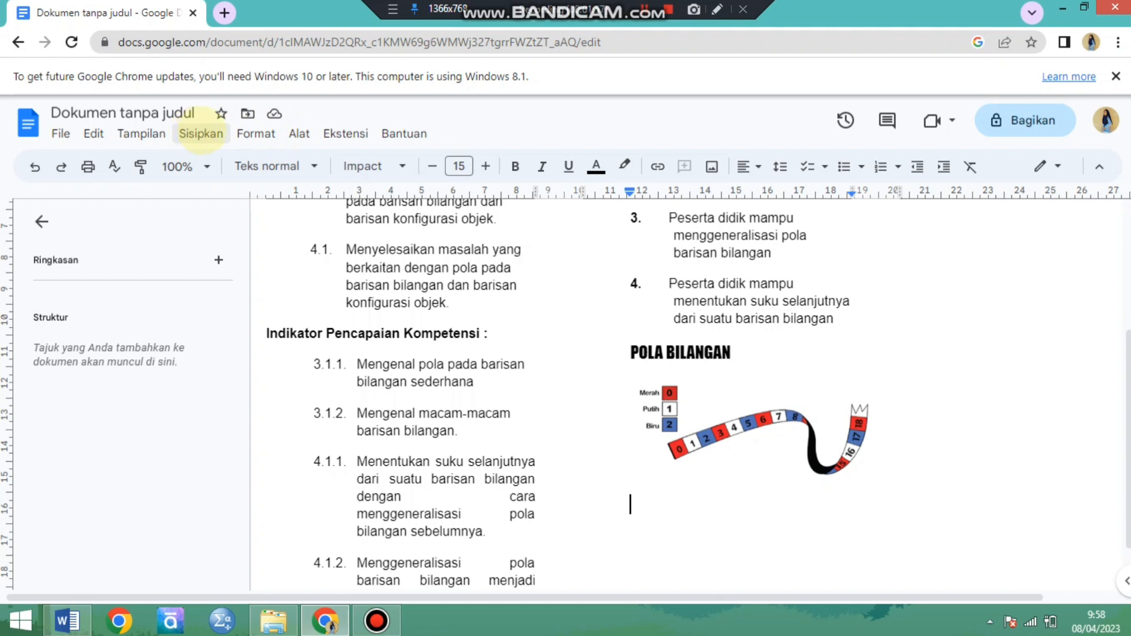
# Insert the picture png_20221111_145000_0000 from the computer's My Bluetooth folder below the ribbon picture.
pyautogui.click(201, 132)
pyautogui.click(216, 129)
pyautogui.click(212, 132)
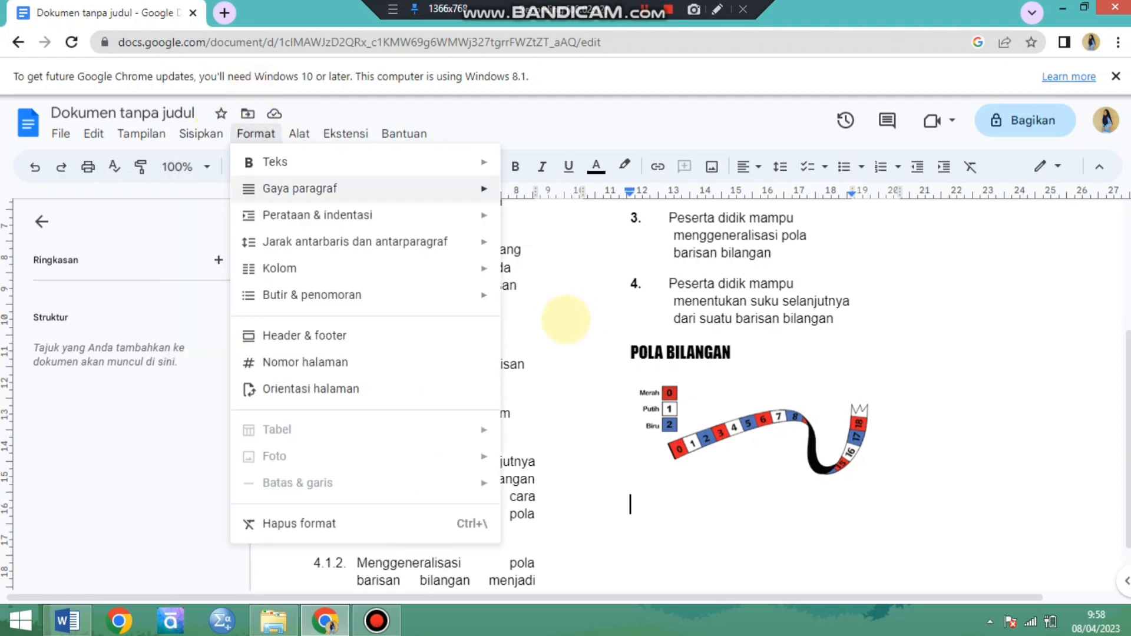
pyautogui.scroll(1, 566, 320)
pyautogui.click(203, 129)
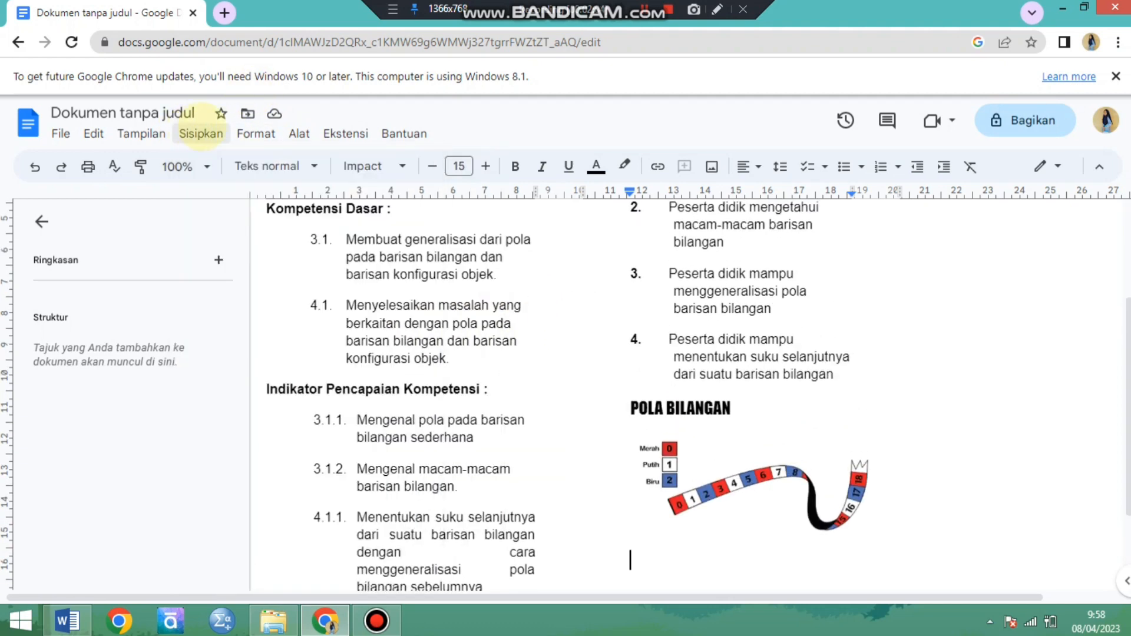
pyautogui.click(202, 131)
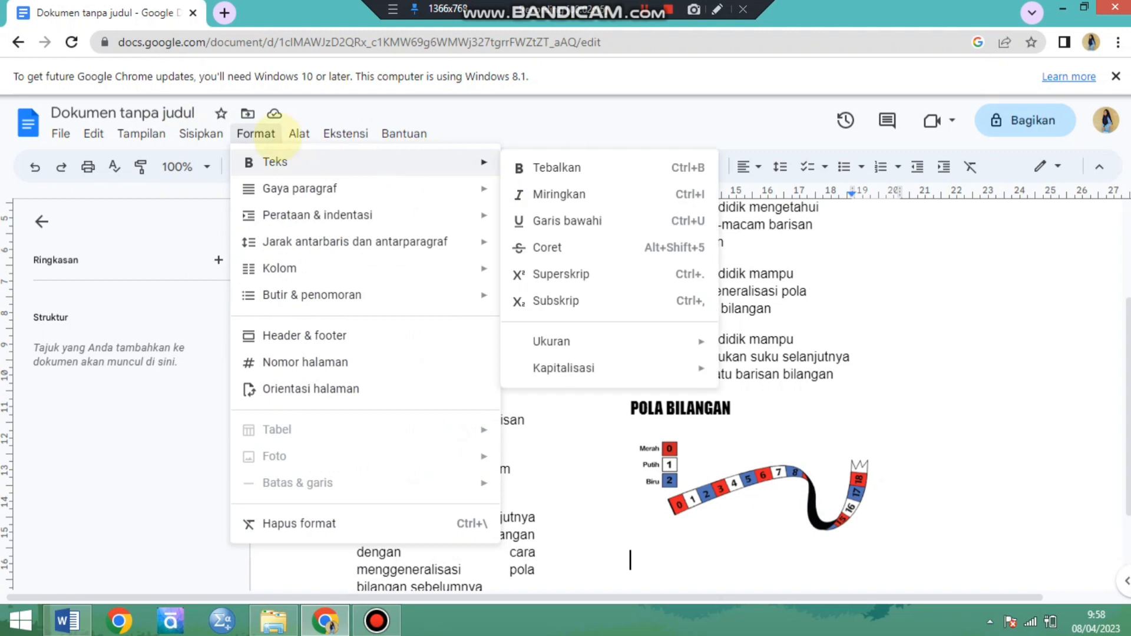
pyautogui.moveTo(206, 137)
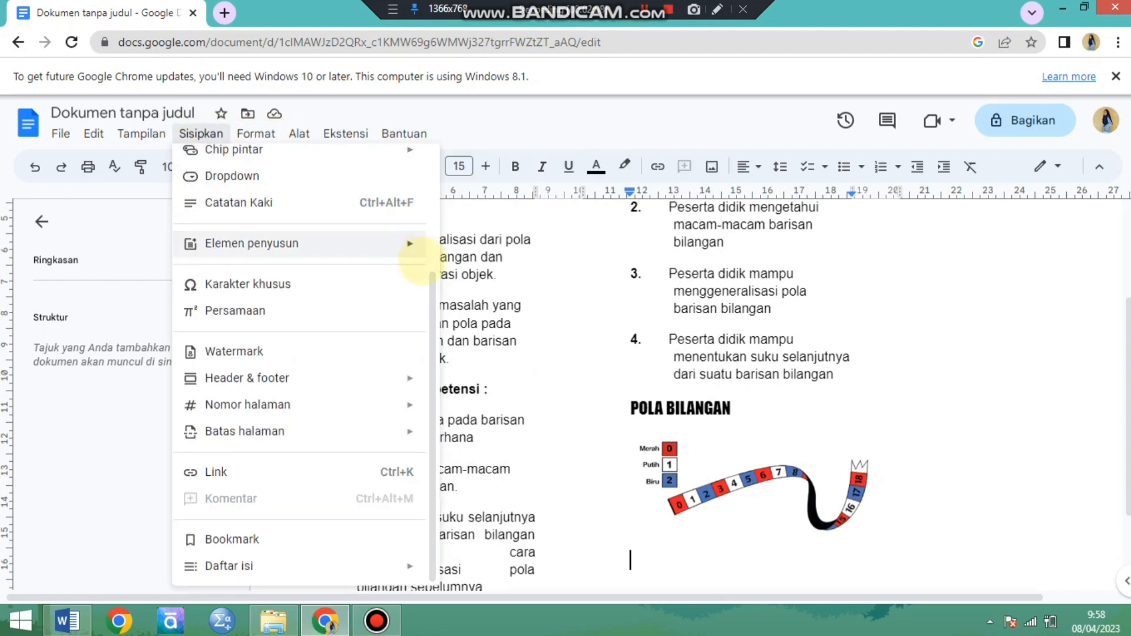
pyautogui.moveTo(428, 284); pyautogui.dragTo(430, 155)
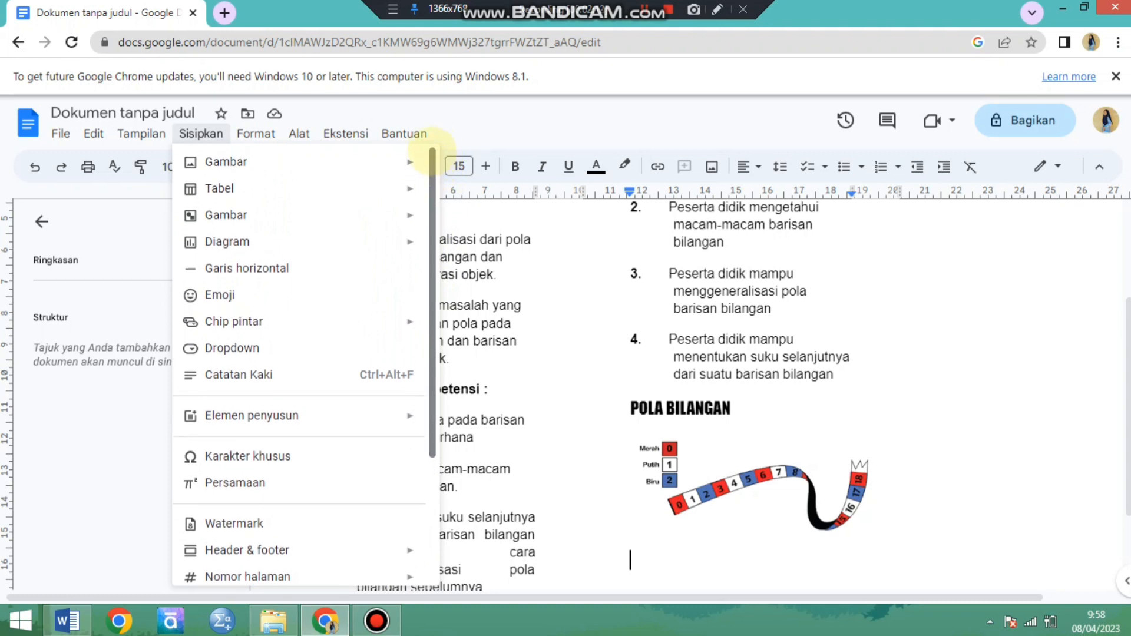
pyautogui.moveTo(409, 162)
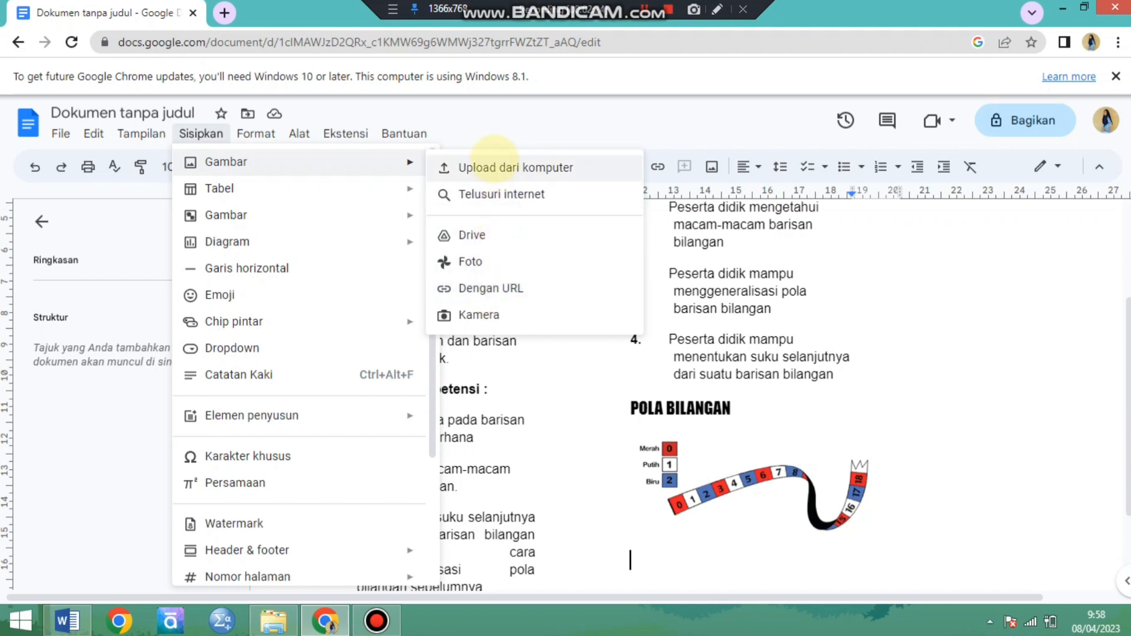
pyautogui.click(495, 159)
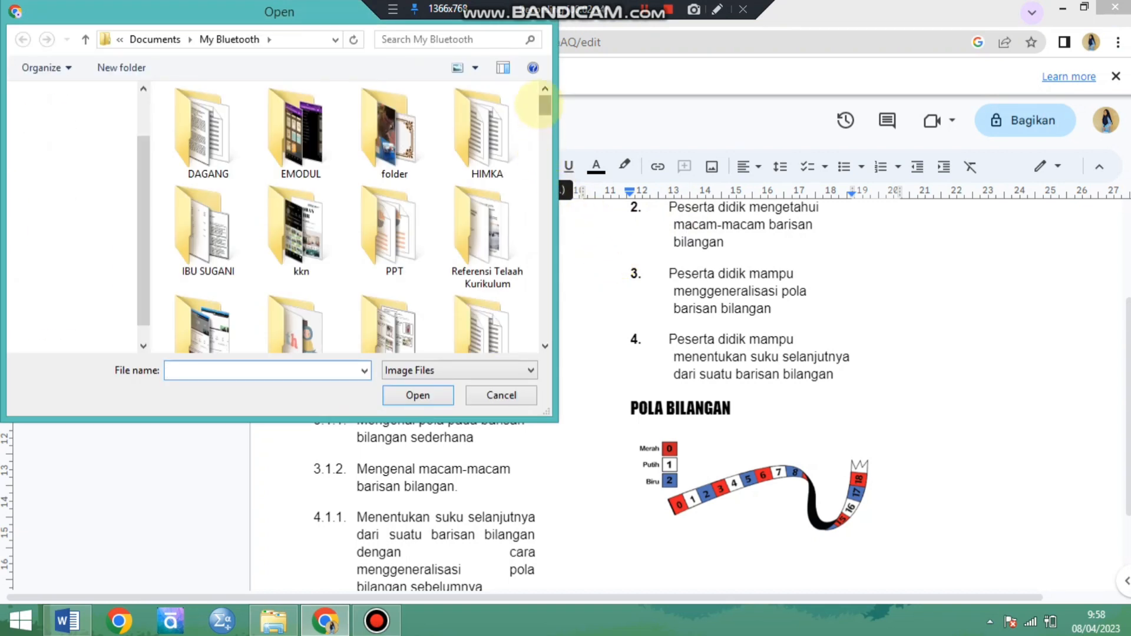
pyautogui.moveTo(540, 106); pyautogui.dragTo(543, 135)
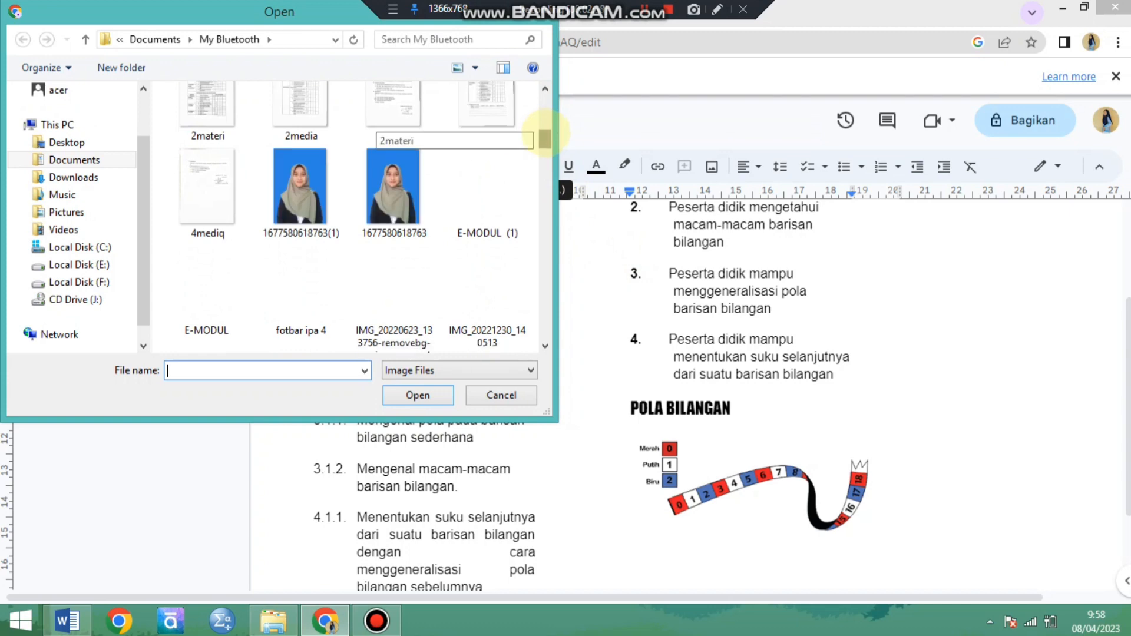
pyautogui.moveTo(545, 138); pyautogui.dragTo(545, 298)
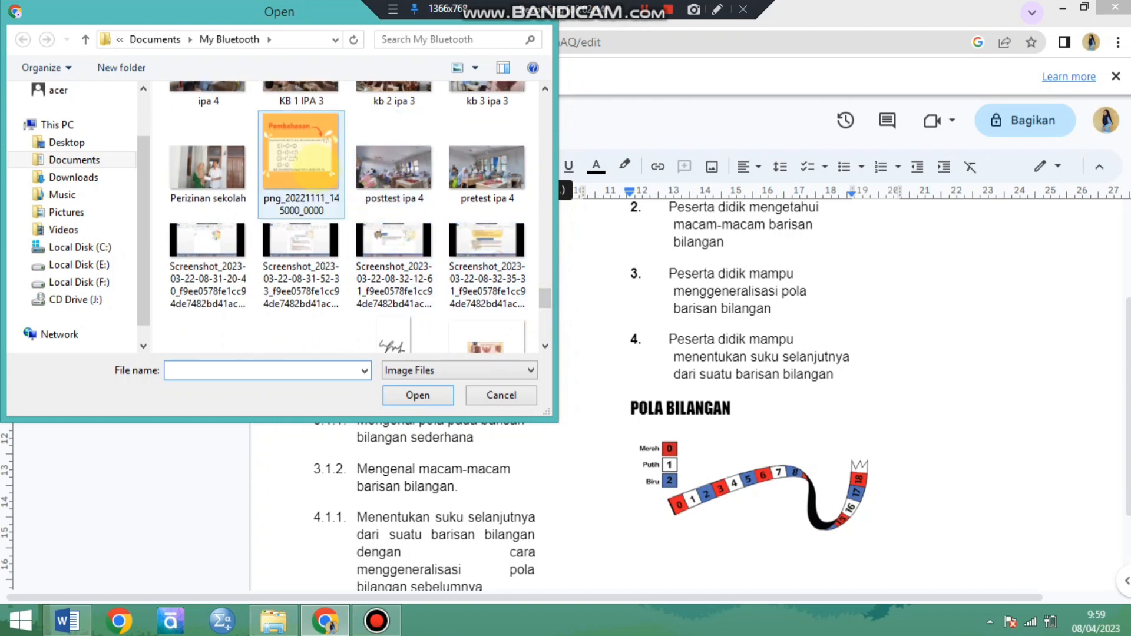
pyautogui.click(321, 174)
pyautogui.click(418, 395)
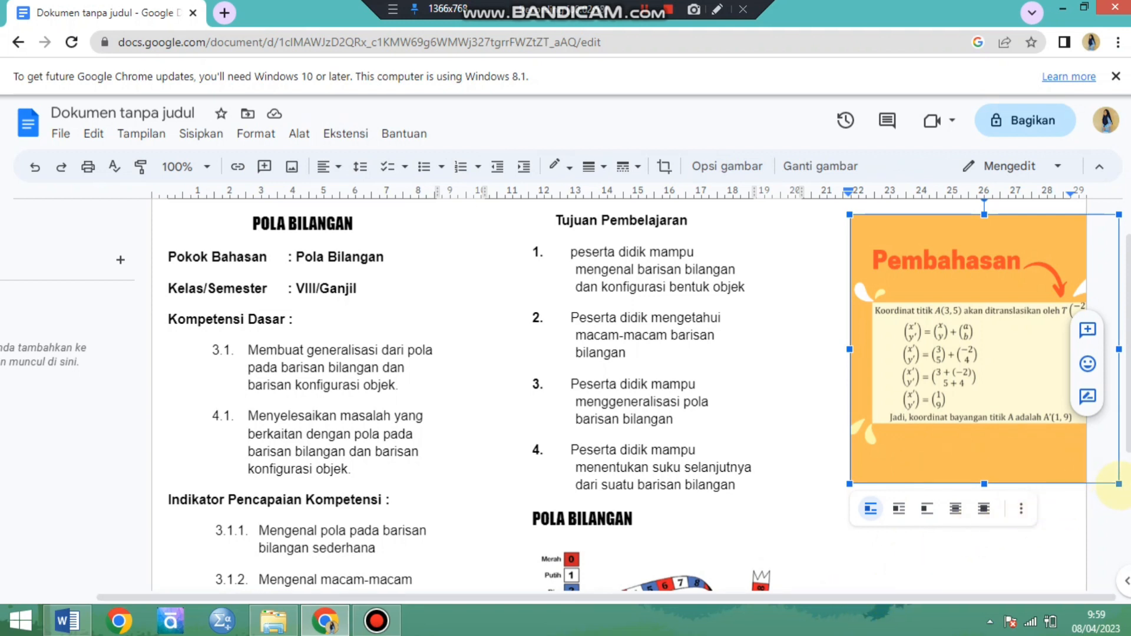
# Shrink the inserted Pembahasan picture in two passes to about 7 cm wide so it fits within the third column.
pyautogui.moveTo(1117, 483); pyautogui.dragTo(1064, 461)
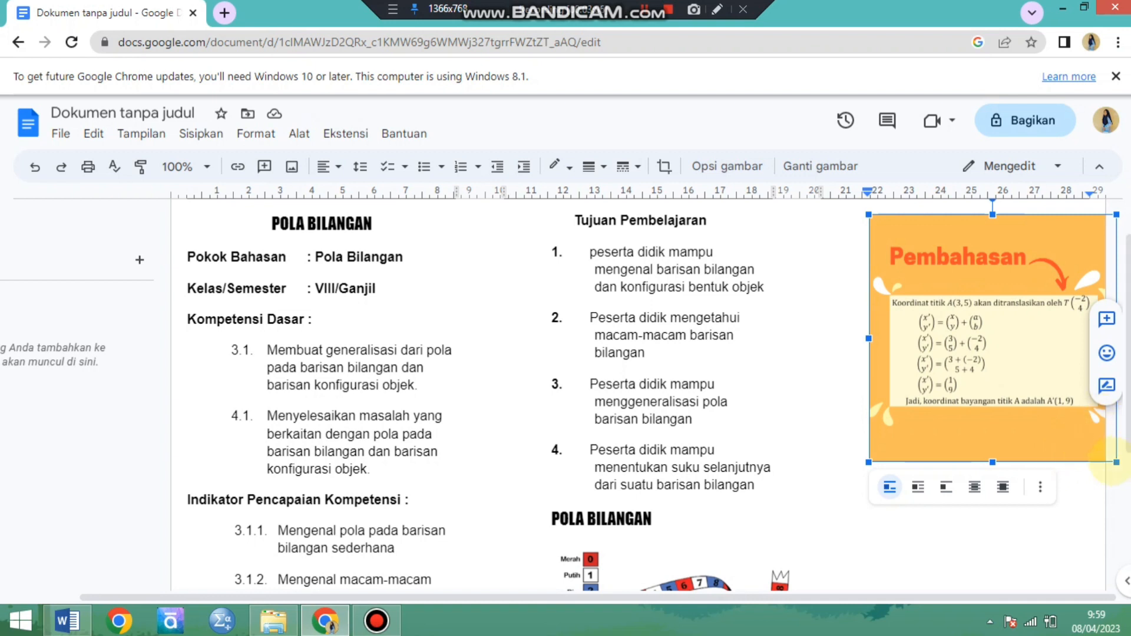
pyautogui.moveTo(1117, 462); pyautogui.dragTo(1065, 430)
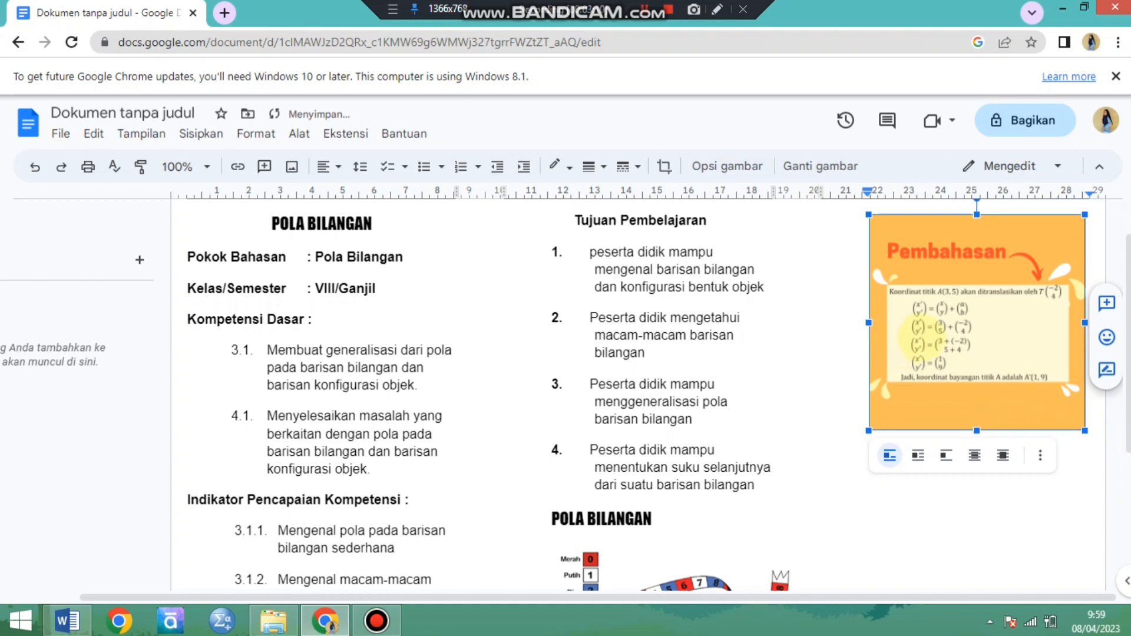
pyautogui.scroll(1, 927, 330)
pyautogui.scroll(-2, 928, 327)
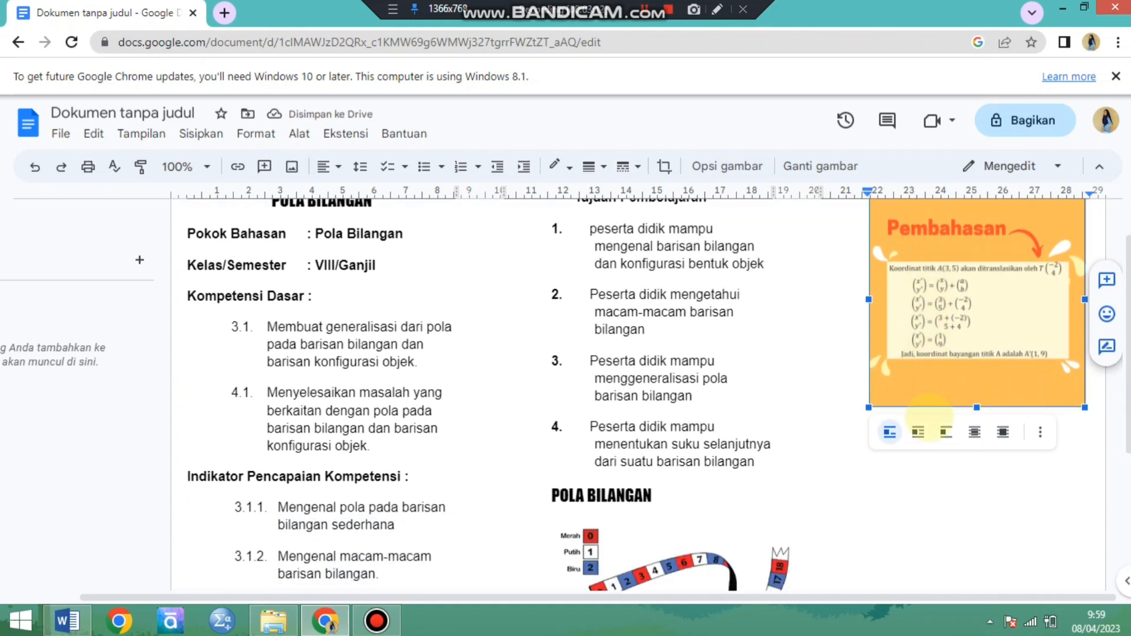
pyautogui.scroll(2, 925, 436)
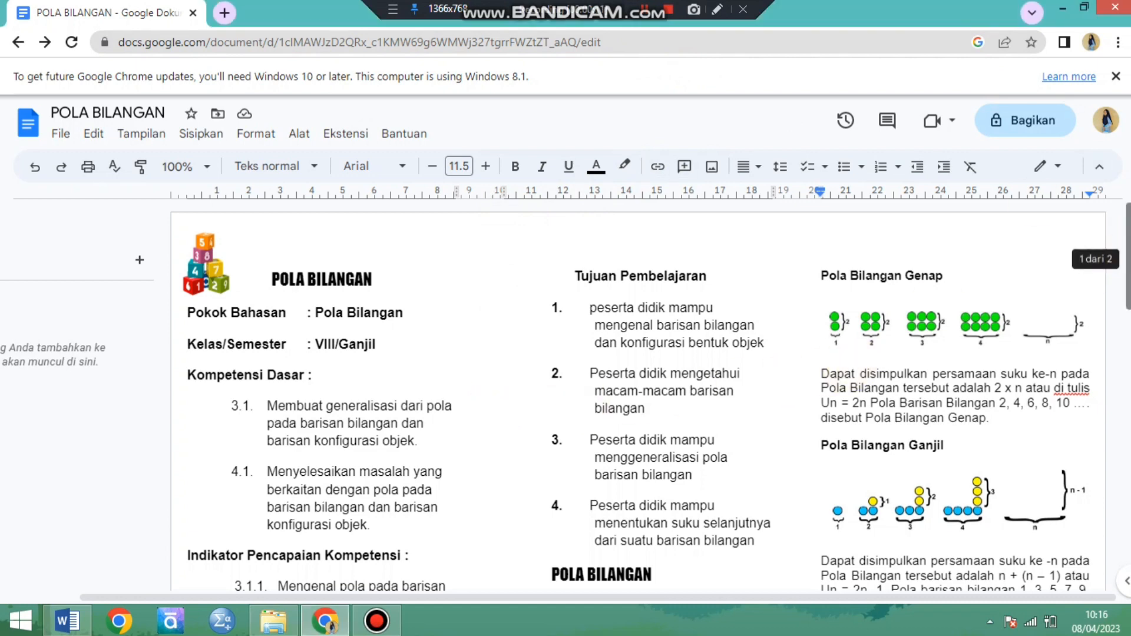
# Open the settings for sharing the POLA BILANGAN document with other people and copy its link.
pyautogui.moveTo(1127, 259); pyautogui.dragTo(1130, 297)
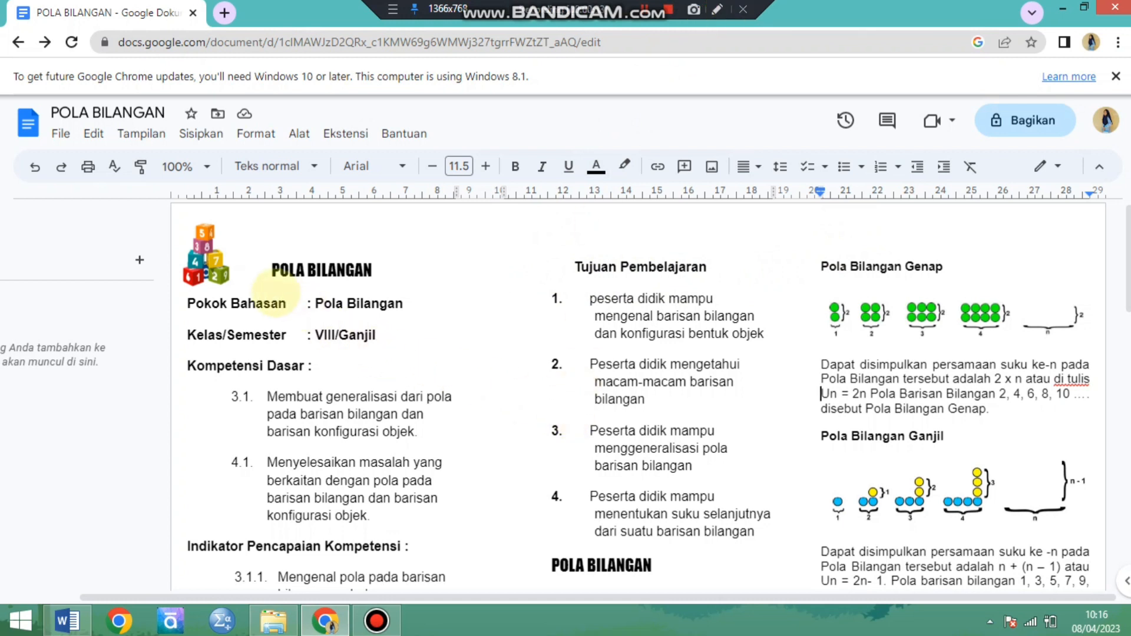
pyautogui.scroll(-1, 589, 386)
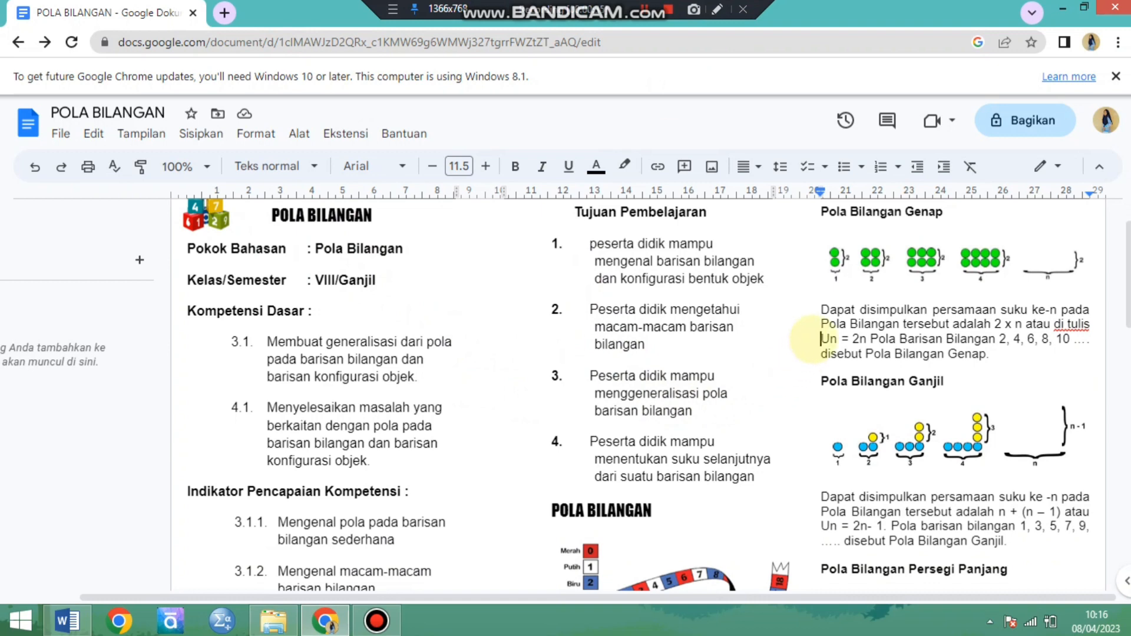
pyautogui.scroll(-1, 813, 360)
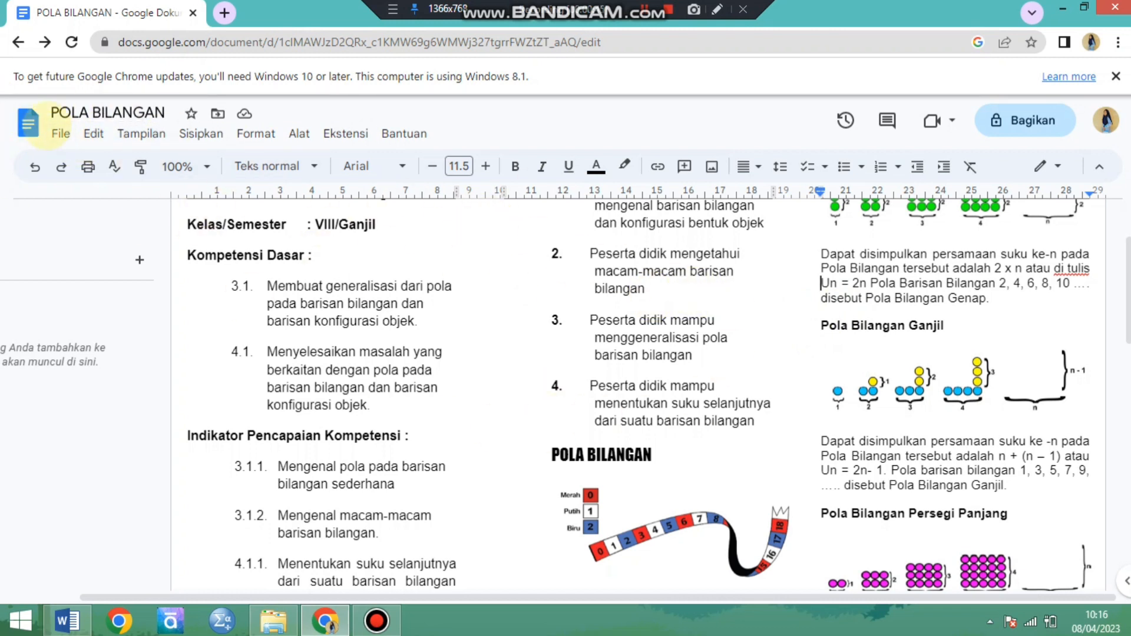
pyautogui.click(61, 133)
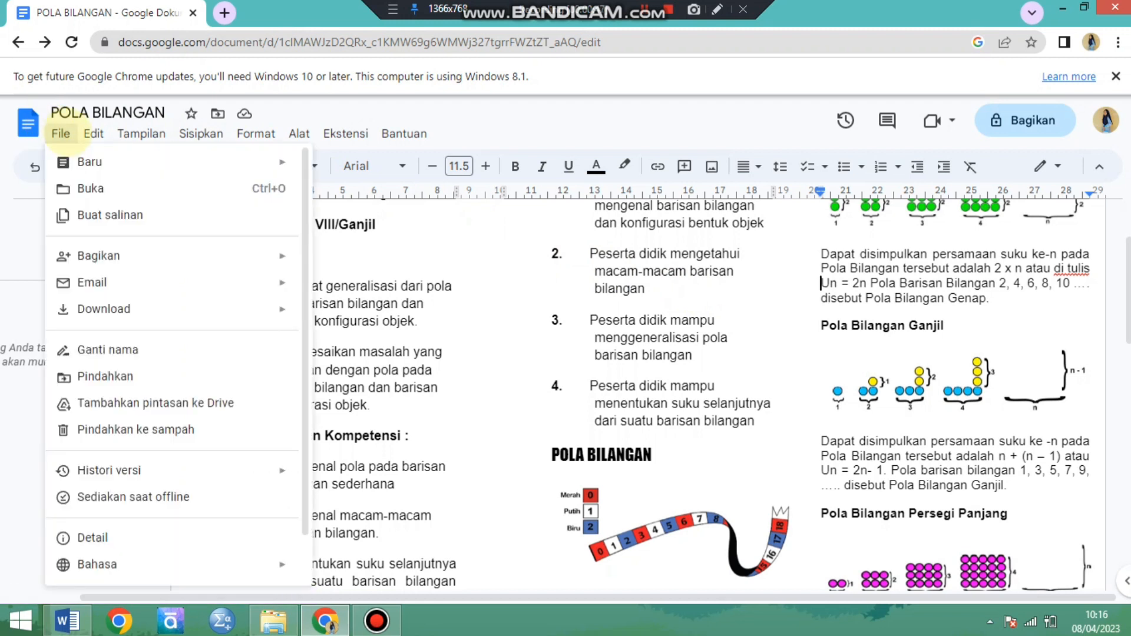
pyautogui.moveTo(97, 255)
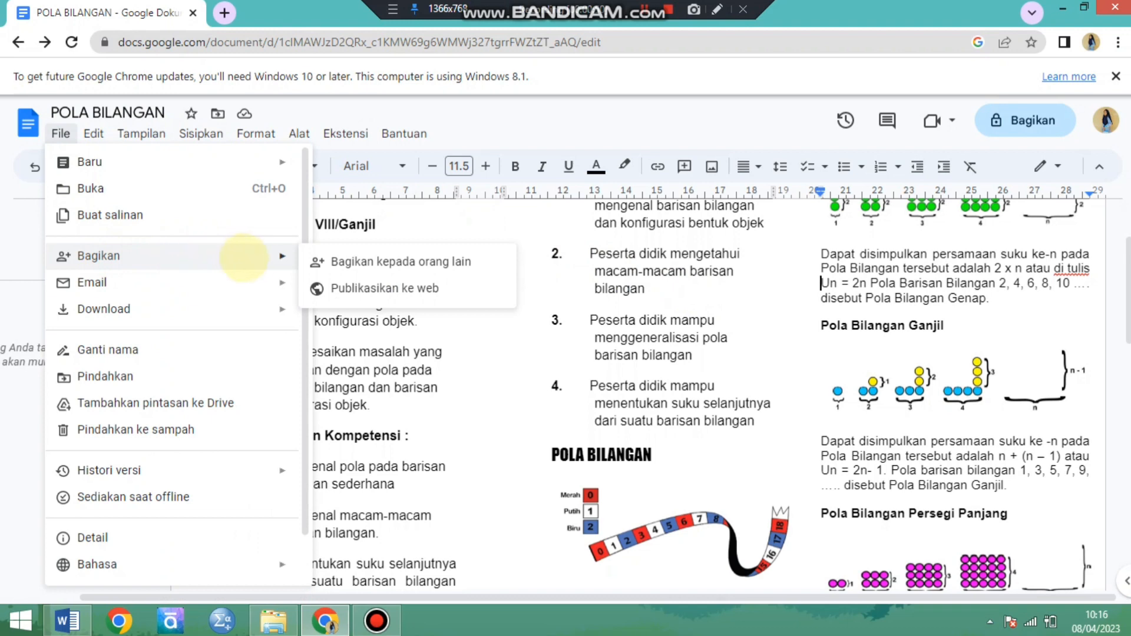
pyautogui.click(335, 253)
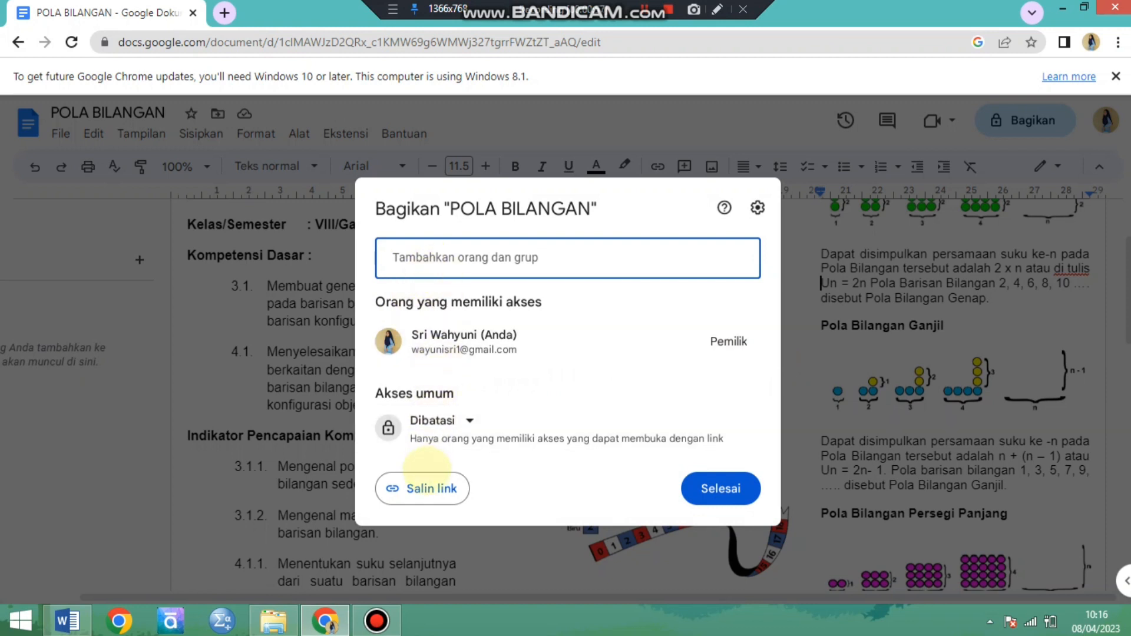
pyautogui.click(426, 487)
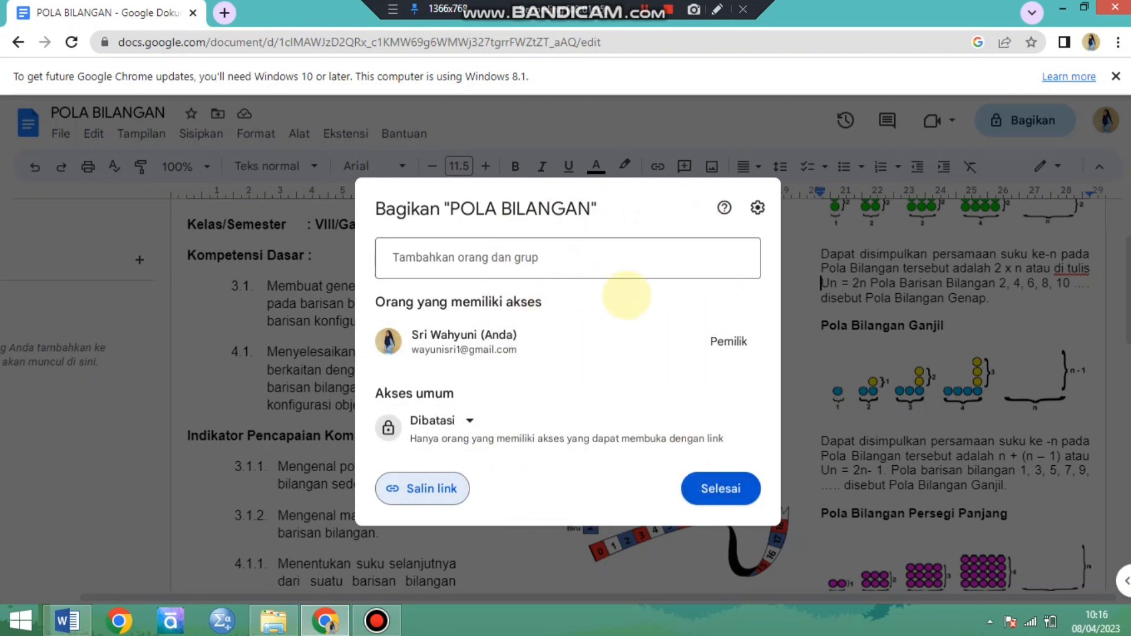
# Set the document's general access to "Siapa saja yang memiliki link" and finish sharing.
pyautogui.moveTo(659, 328)
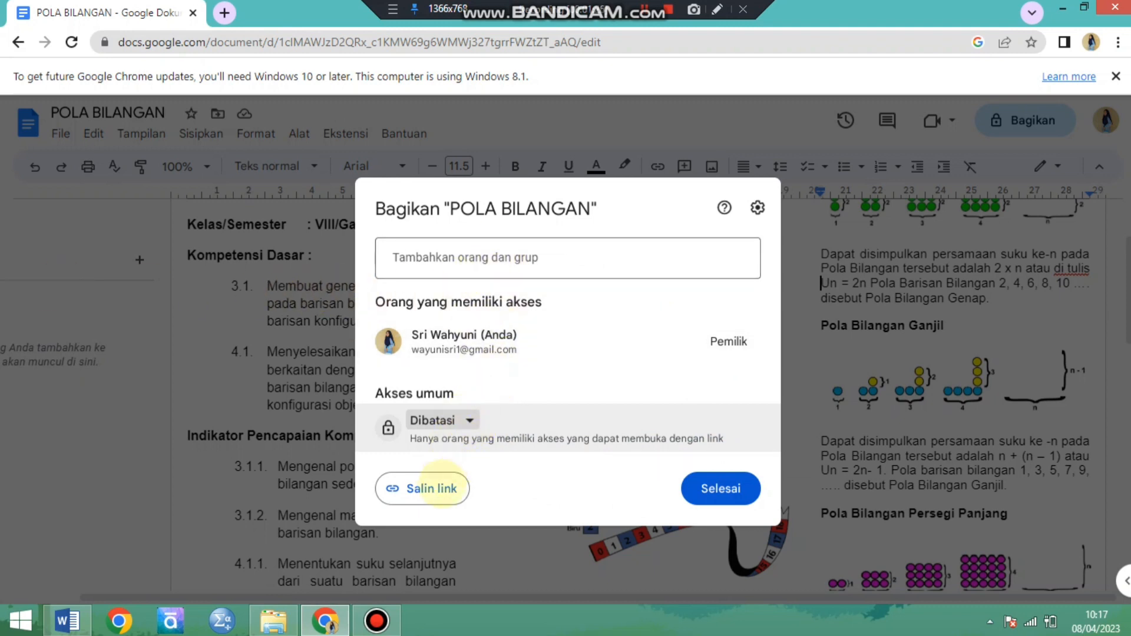
pyautogui.click(467, 420)
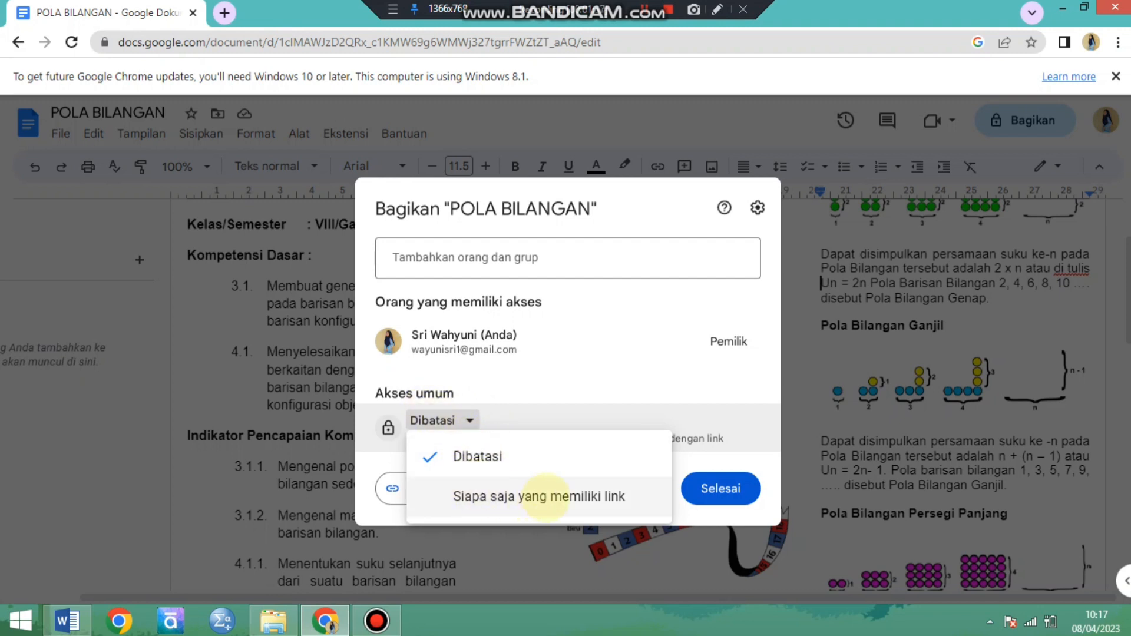
pyautogui.click(544, 497)
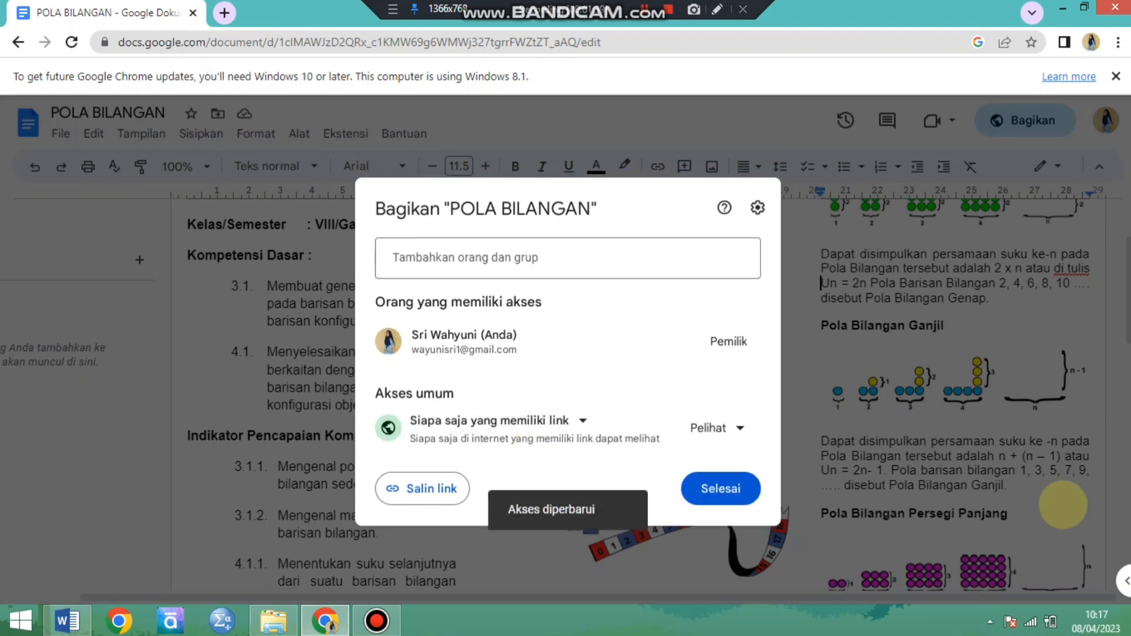
pyautogui.click(708, 486)
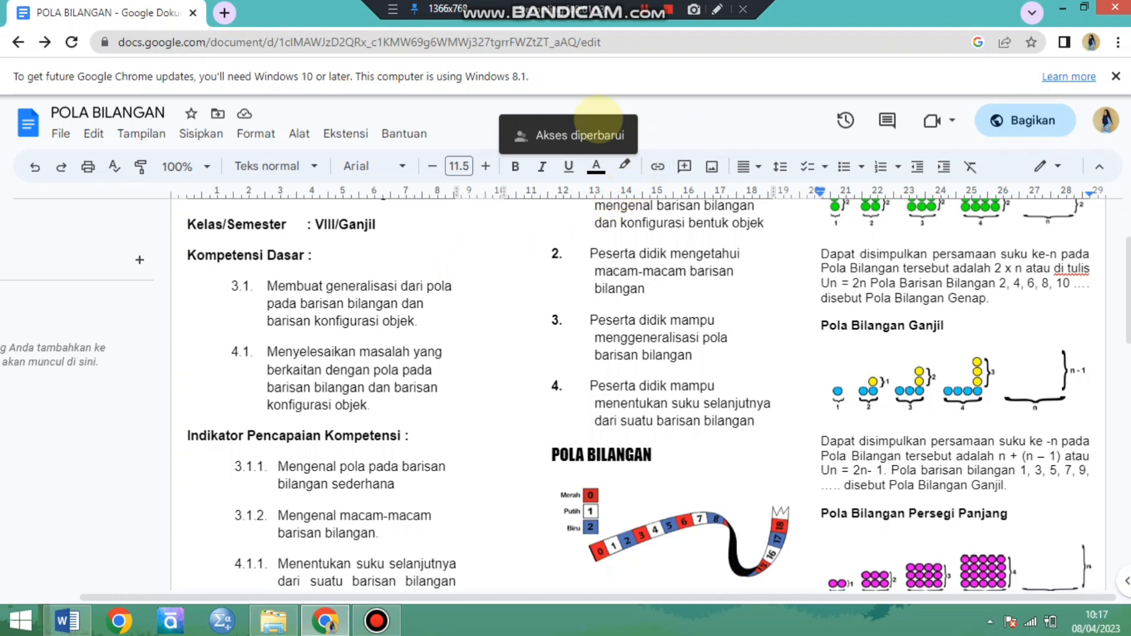
# Review both pages of the finished leaflet, from the competencies and number patterns to the exercises and references.
pyautogui.scroll(-2, 793, 403)
pyautogui.scroll(4, 796, 406)
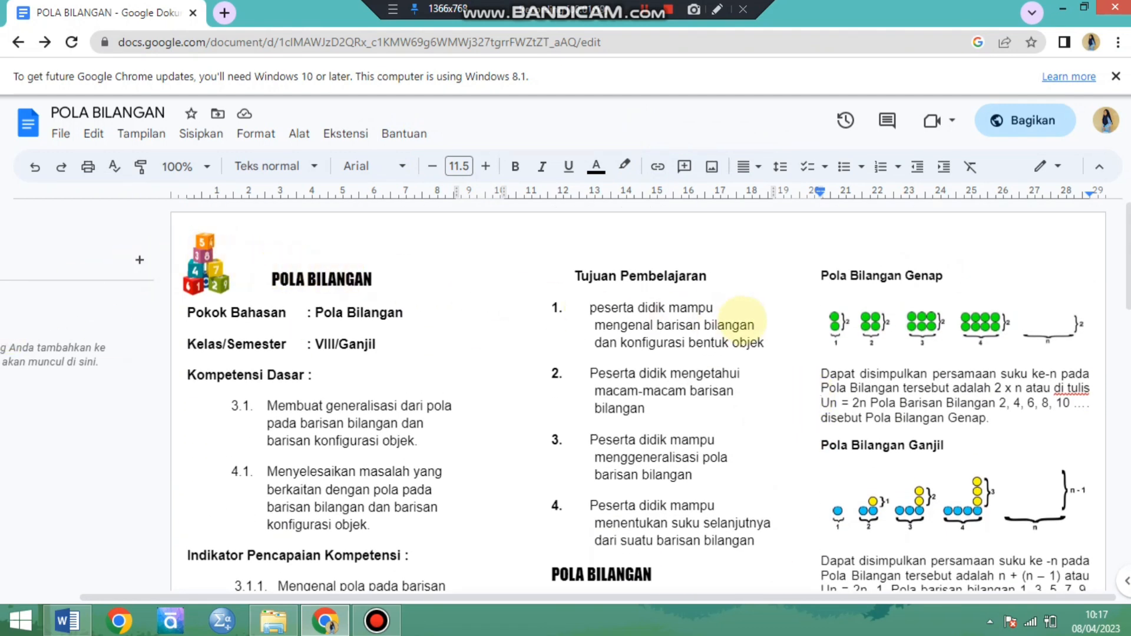
pyautogui.scroll(-2, 382, 345)
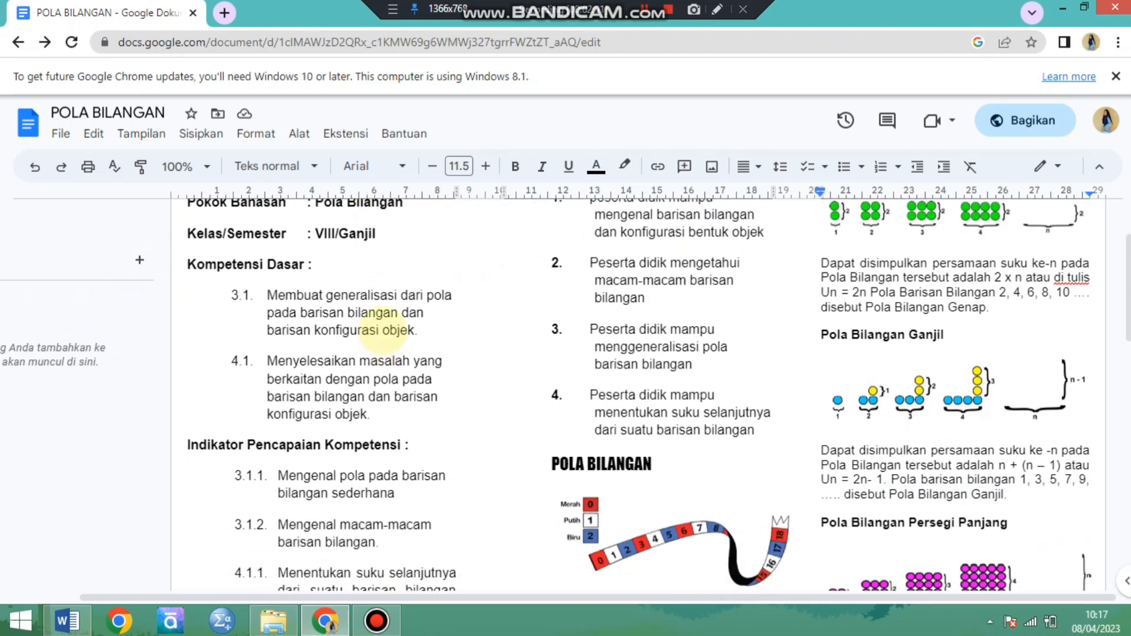
pyautogui.scroll(1, 372, 330)
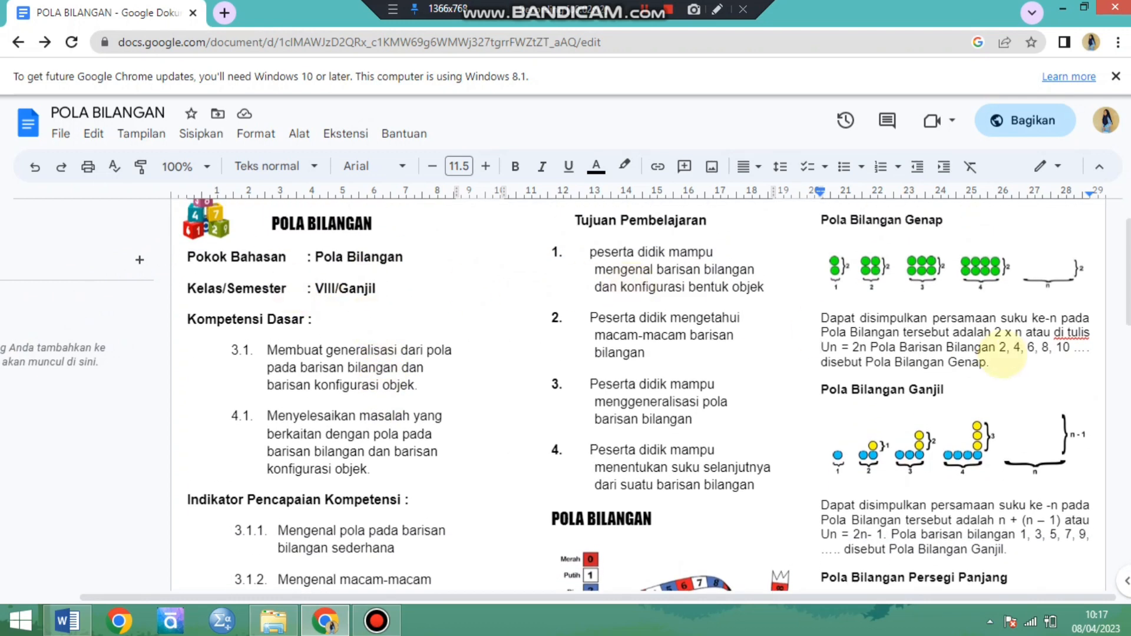
pyautogui.scroll(-12, 1019, 362)
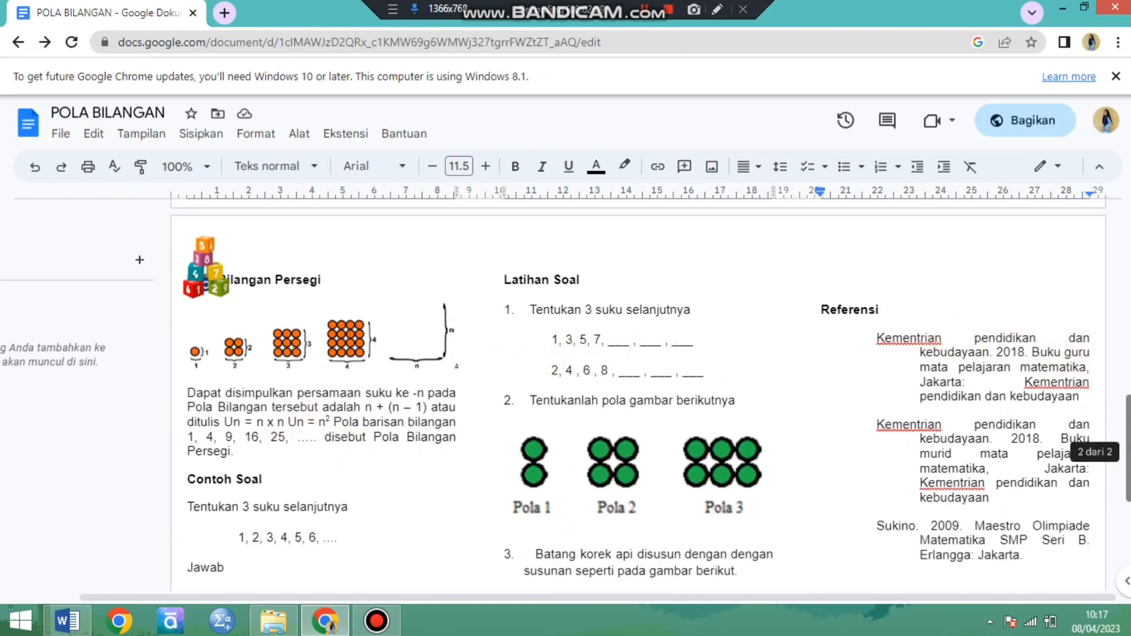
pyautogui.scroll(1, 1127, 439)
pyautogui.scroll(10, 1127, 439)
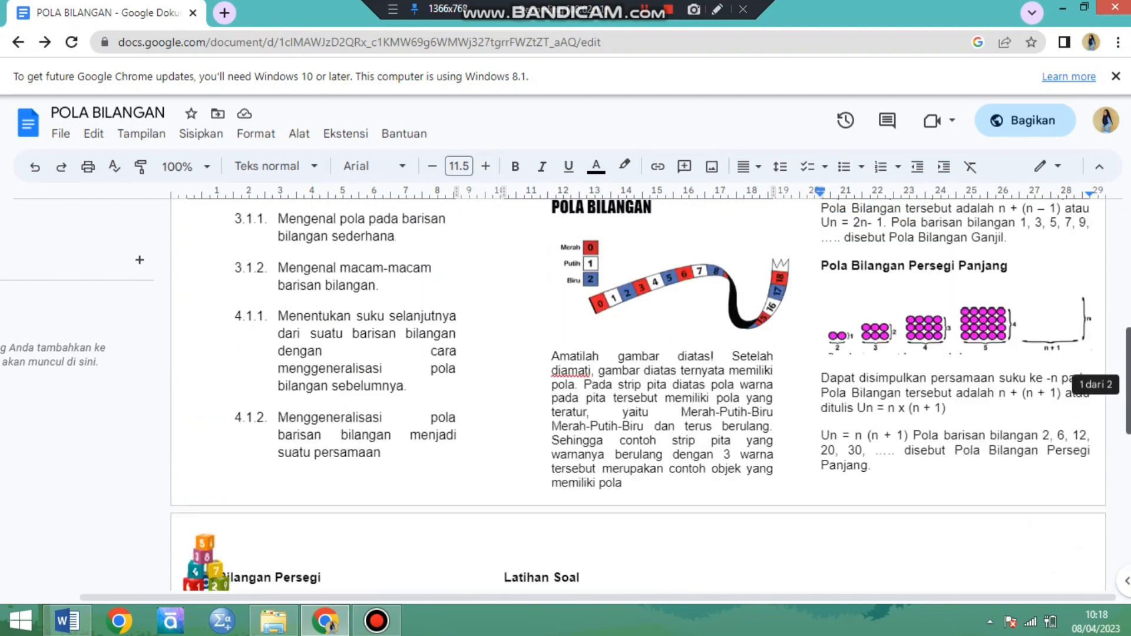
pyautogui.scroll(1, 1128, 439)
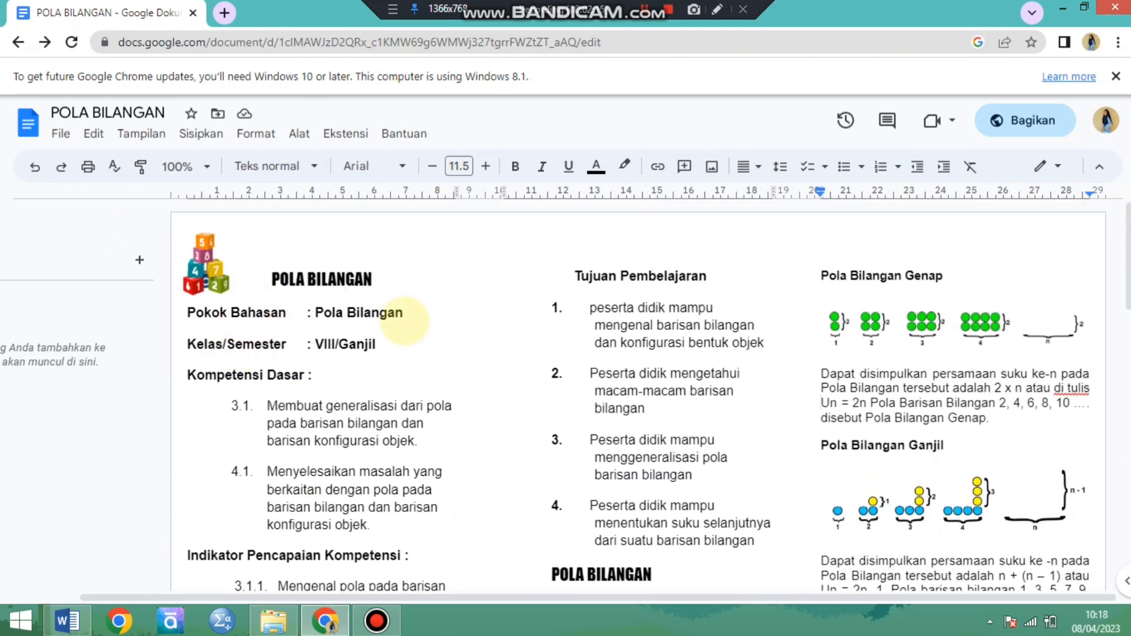
pyautogui.scroll(-2, 538, 354)
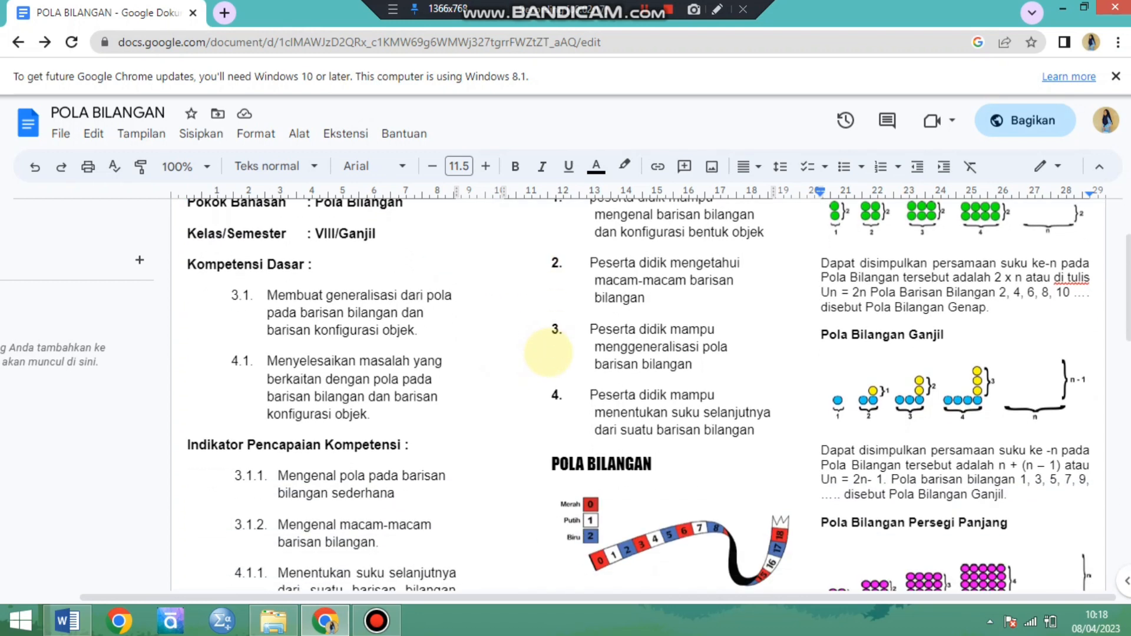
pyautogui.scroll(-7, 548, 354)
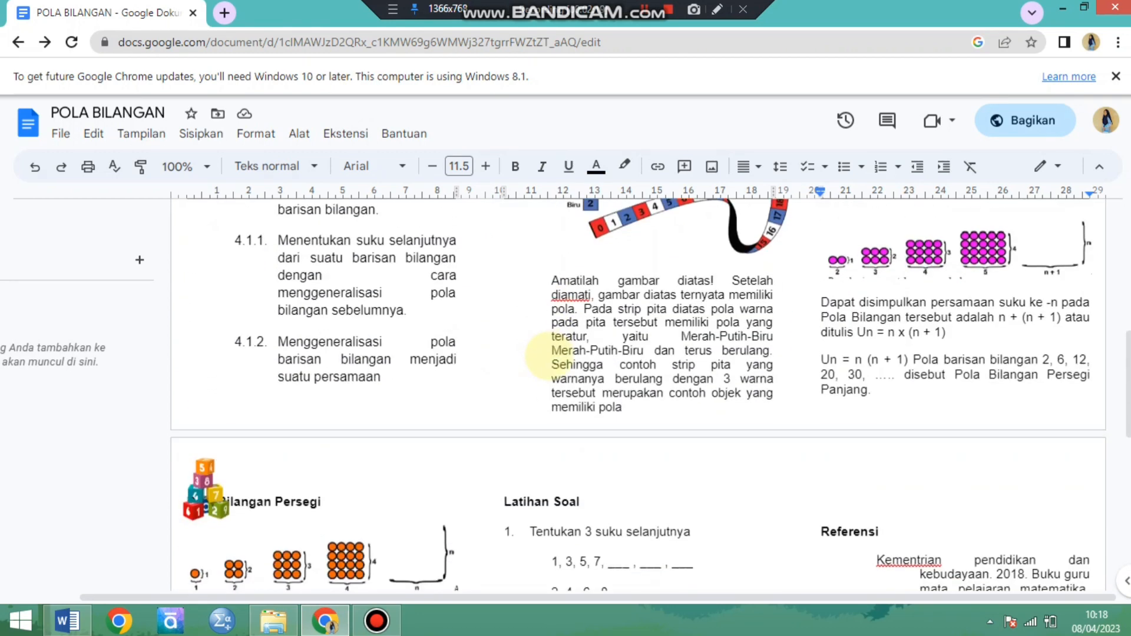
pyautogui.scroll(4, 549, 356)
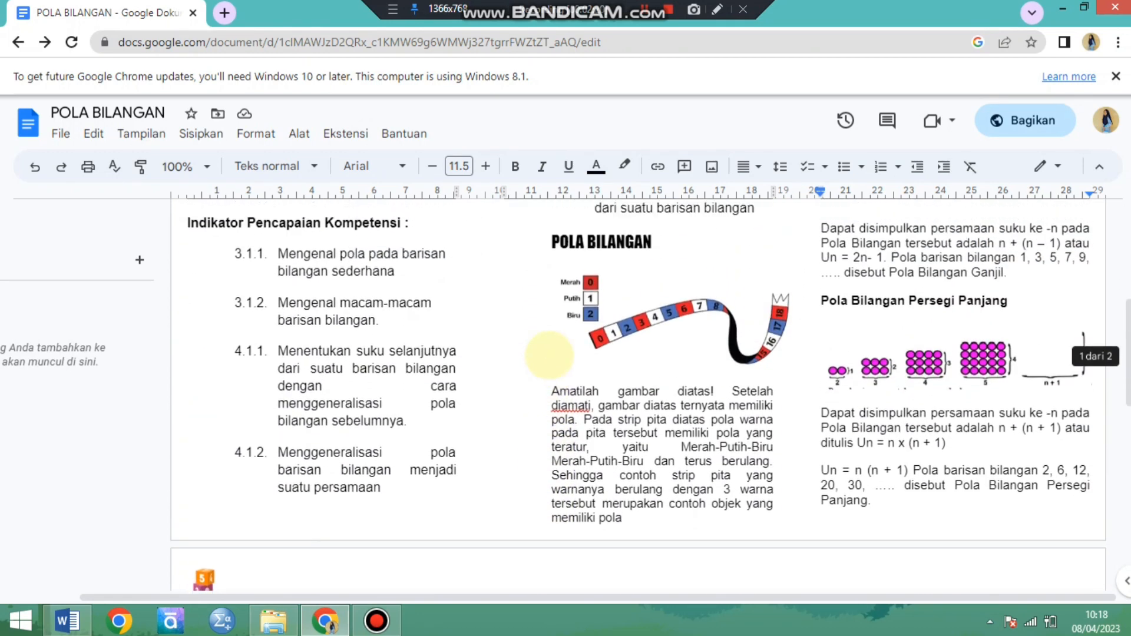
pyautogui.scroll(4, 549, 352)
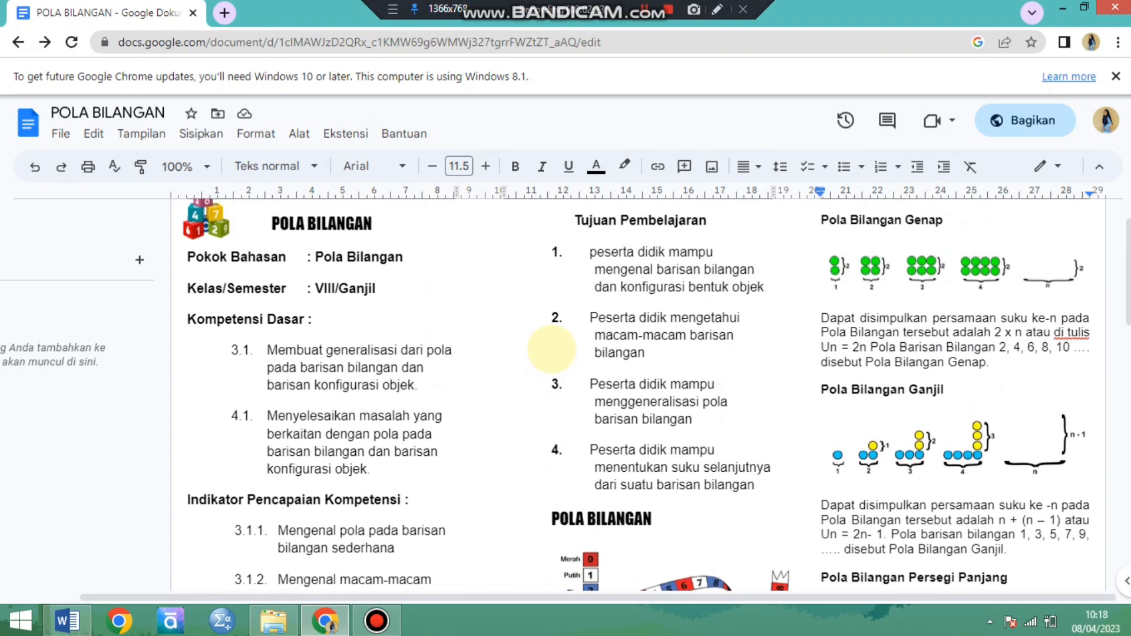
pyautogui.scroll(1, 516, 332)
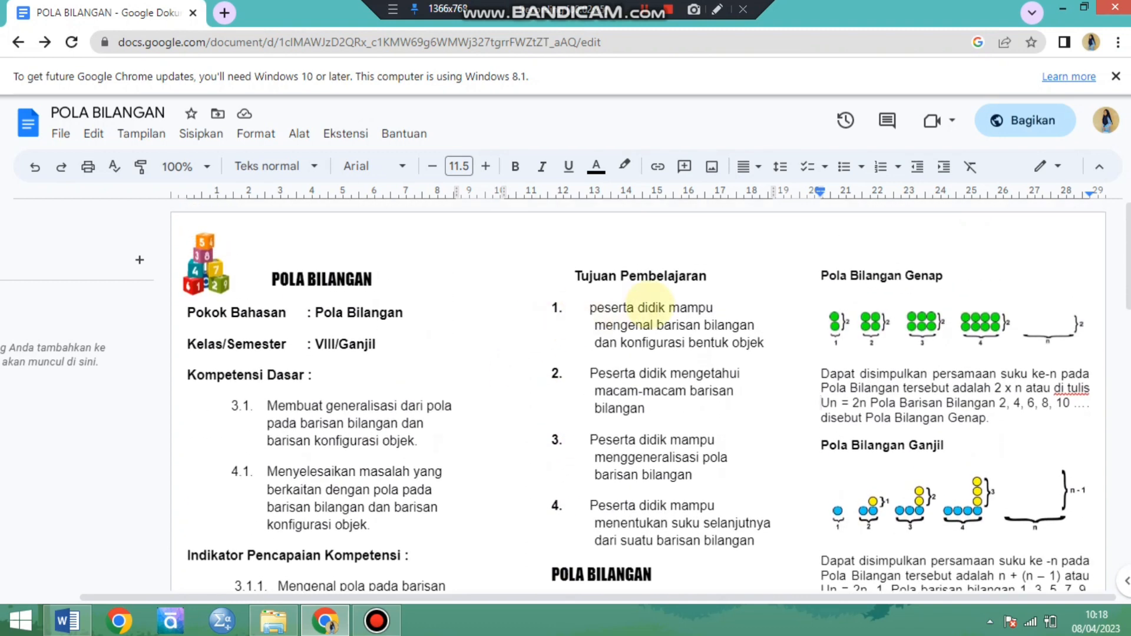